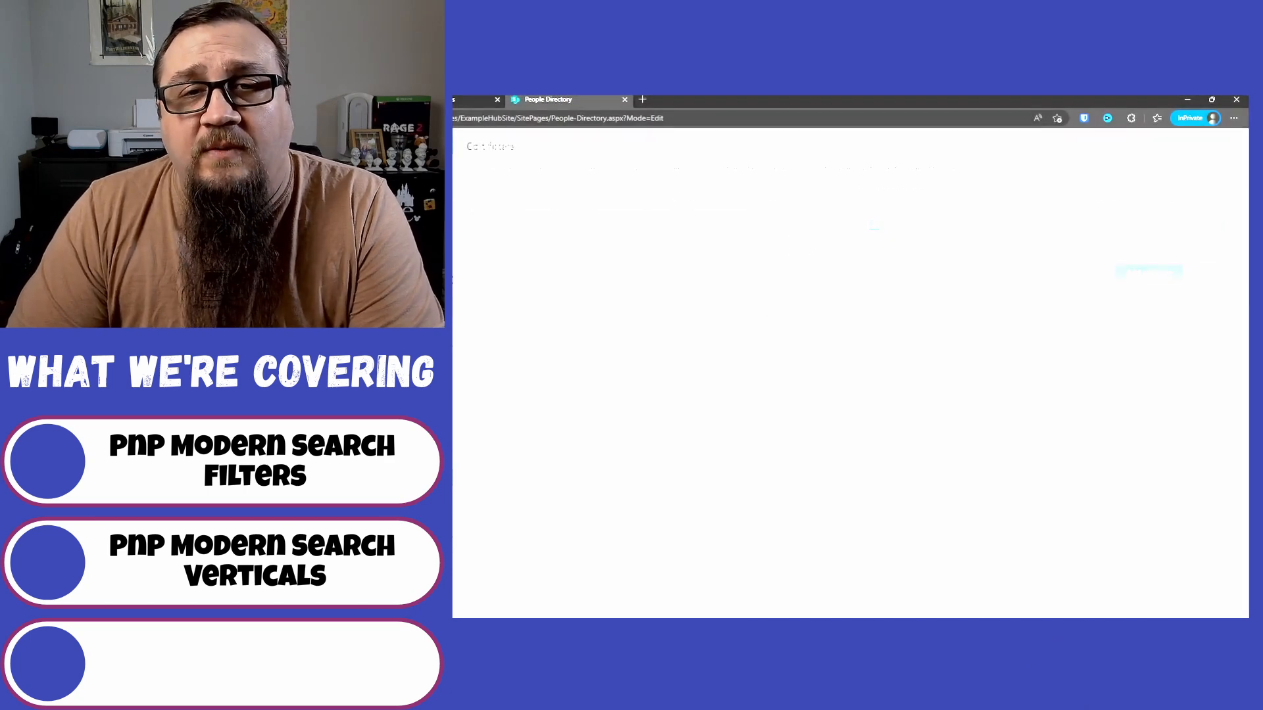
Step: Add Helsinki and London as search verticals, giving each a tab value that matches its tab name
{"action": "type", "text": "Helsinki"}
{"action": "left_click", "coordinate": [824, 264]}
{"action": "type", "text": "Helsinki"}
{"action": "left_click", "coordinate": [1223, 263]}
{"action": "left_click", "coordinate": [564, 290]}
{"action": "type", "text": "London"}
{"action": "key", "text": "Tab"}
{"action": "key", "text": "Tab"}
{"action": "type", "text": "London"}
{"action": "left_click", "coordinate": [1223, 288]}
Step: Add New York and Paris as search verticals, giving each a tab value that matches its tab name
{"action": "left_click", "coordinate": [584, 315]}
{"action": "type", "text": "New York"}
{"action": "key", "text": "Tab"}
{"action": "key", "text": "Tab"}
{"action": "type", "text": "New York"}
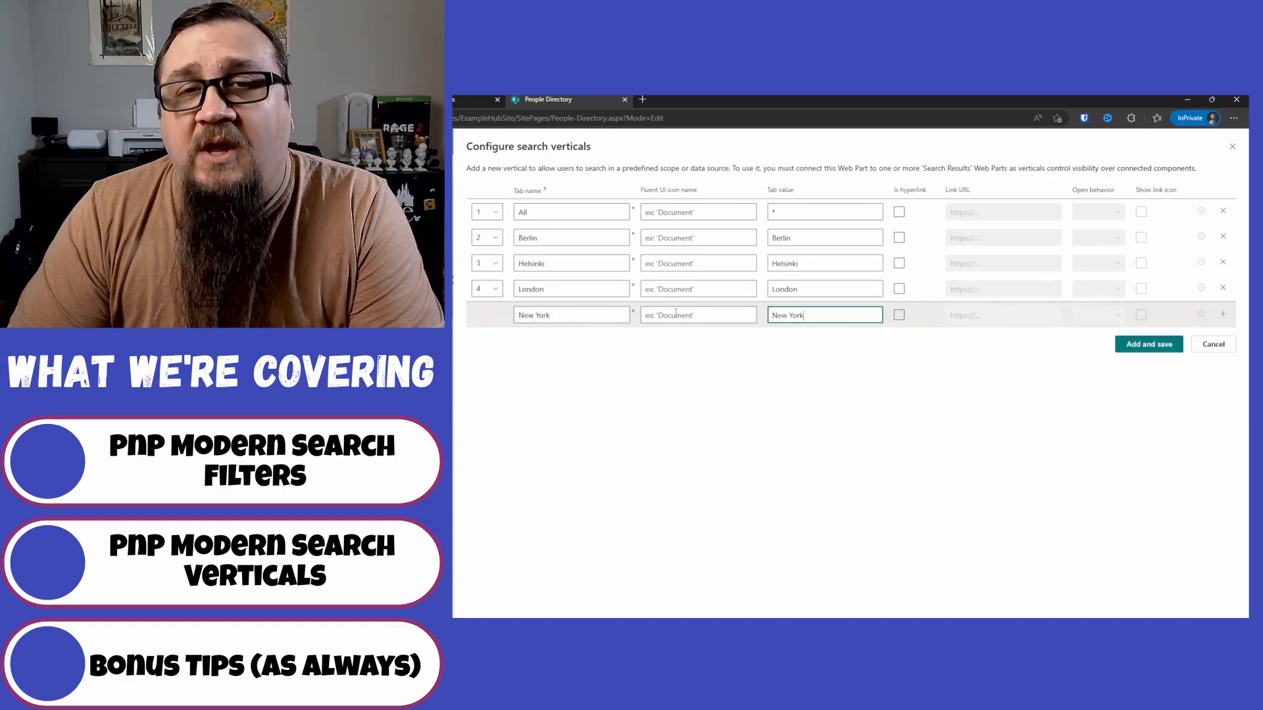
{"action": "left_click", "coordinate": [1223, 314]}
{"action": "left_click", "coordinate": [564, 341]}
{"action": "type", "text": "Paris"}
{"action": "key", "text": "Tab"}
{"action": "key", "text": "Tab"}
{"action": "type", "text": "Paris"}
{"action": "left_click", "coordinate": [1223, 339]}
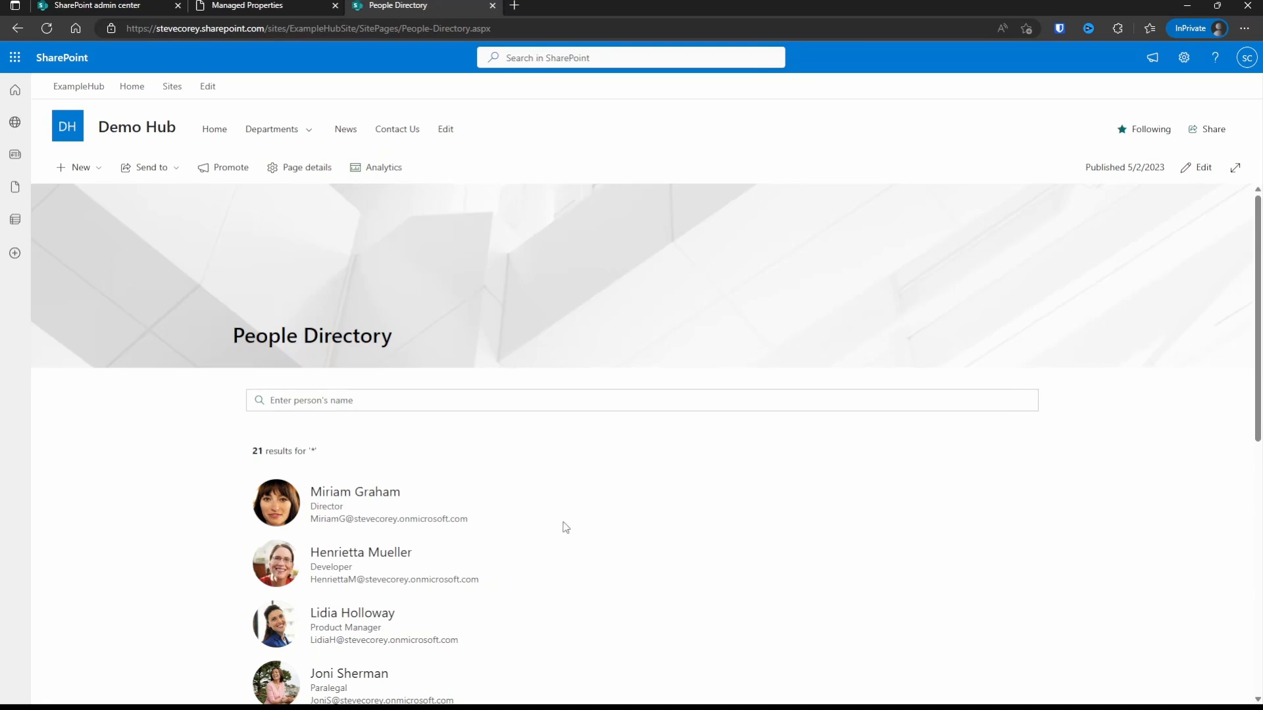
Step: Search the People Directory for a person by first name, clear the query, and look over the full list
{"action": "left_click", "coordinate": [561, 404]}
{"action": "type", "text": "ad"}
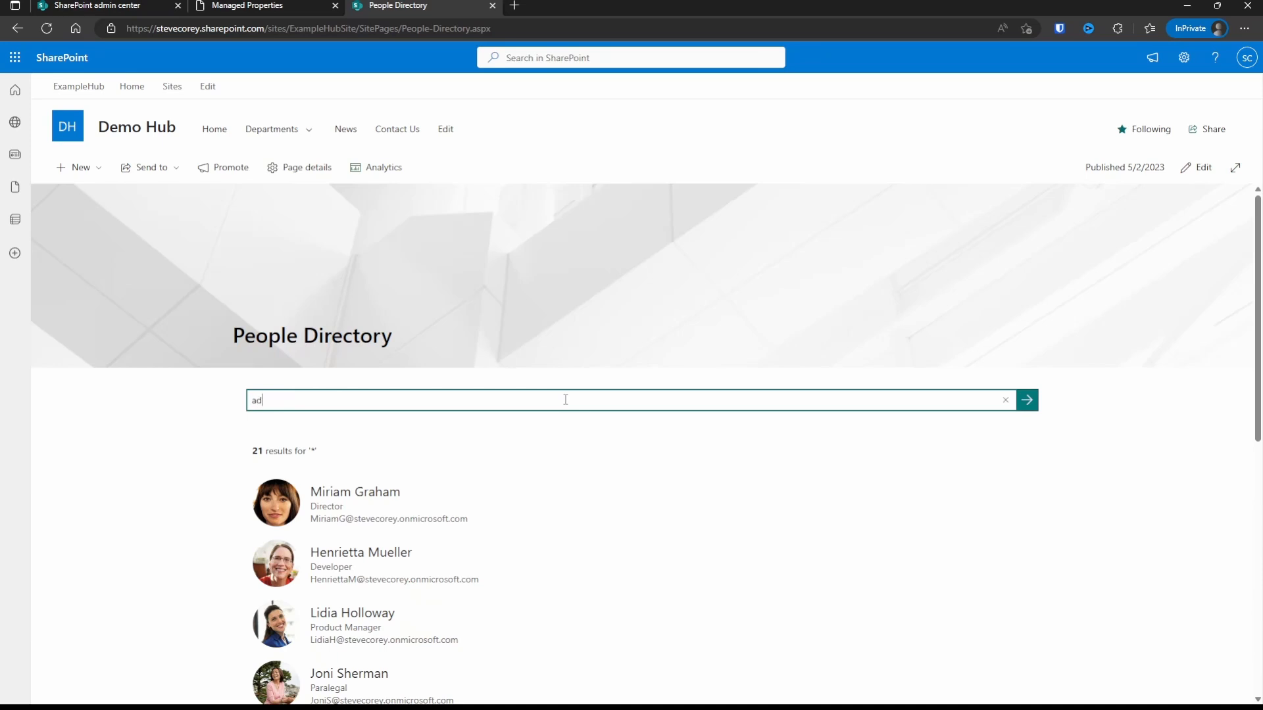
{"action": "type", "text": "ele"}
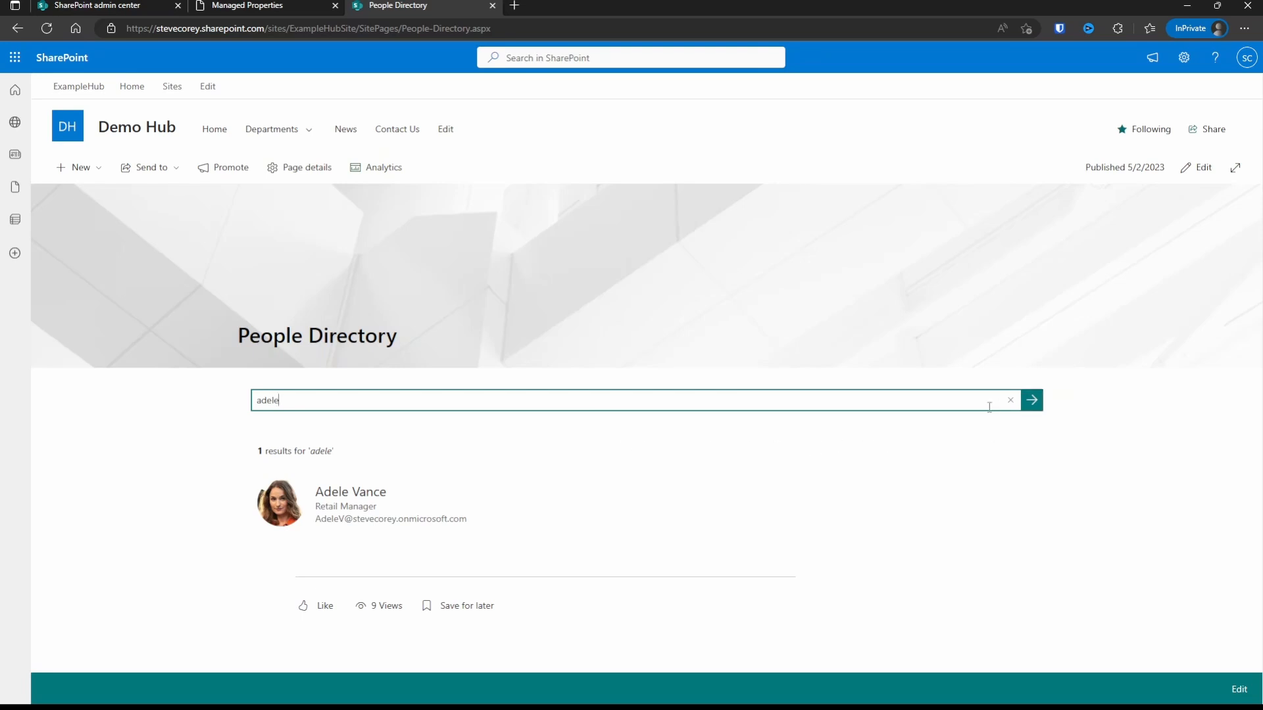
{"action": "left_click", "coordinate": [1009, 401]}
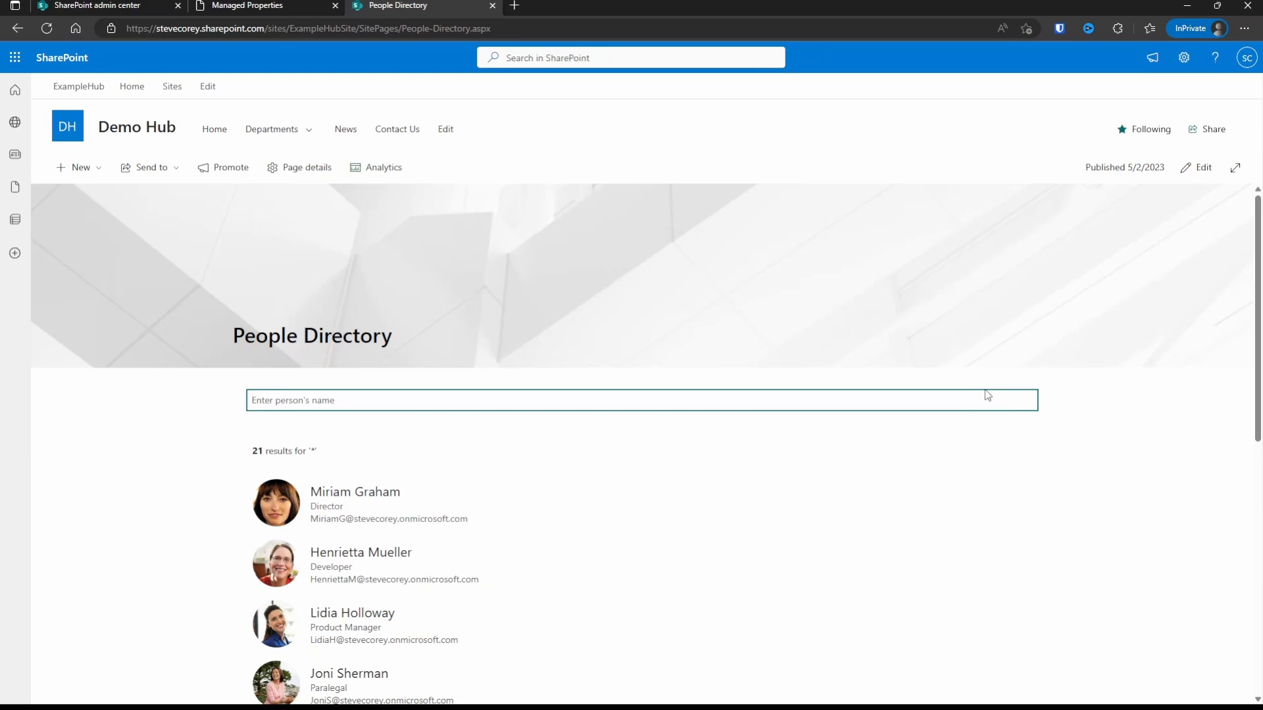
{"action": "scroll", "coordinate": [987, 395], "scroll_direction": "down", "scroll_amount": 1}
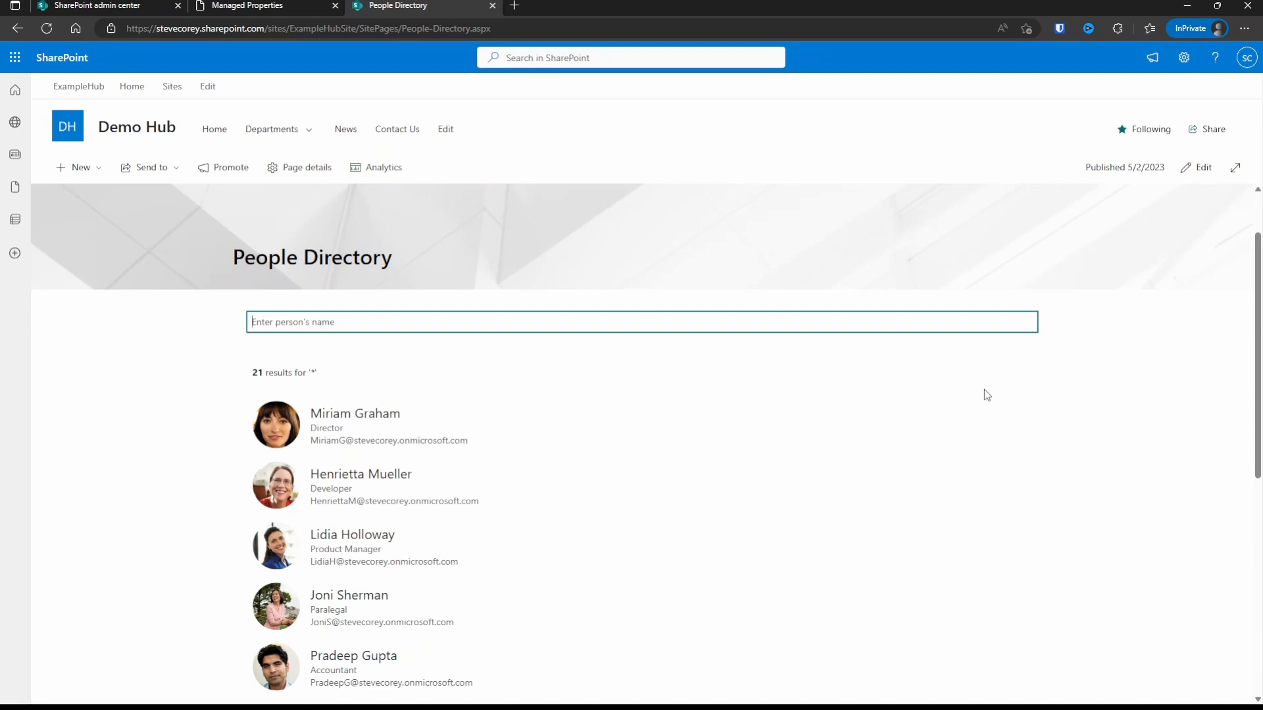
Step: Put the People Directory page in edit mode and change the directory section's layout to One-third left
{"action": "left_click", "coordinate": [1203, 171]}
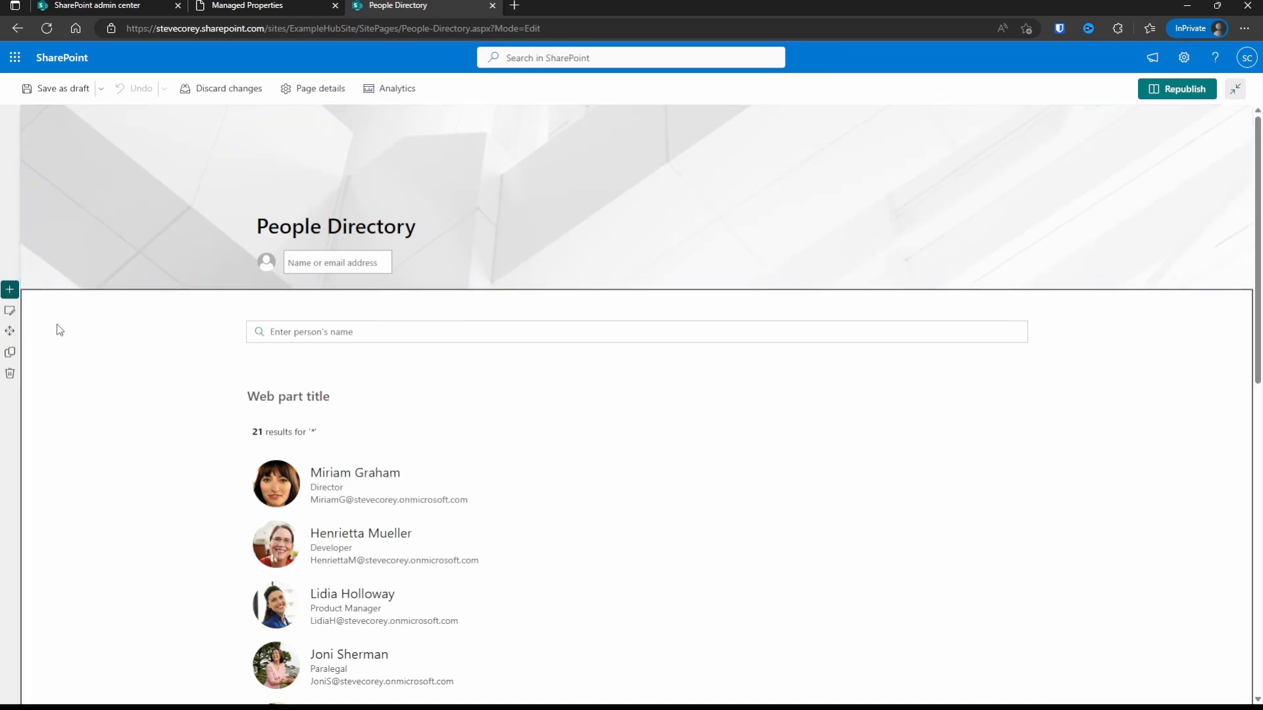
{"action": "left_click", "coordinate": [10, 311]}
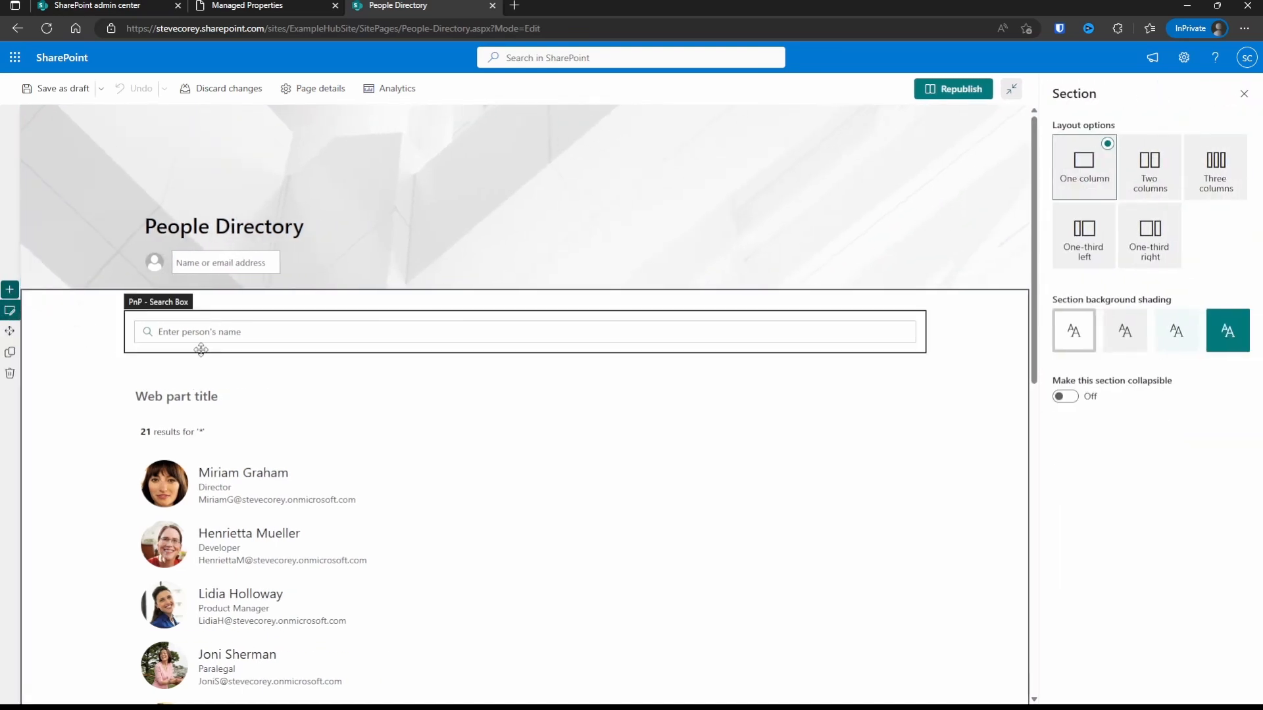
{"action": "left_click", "coordinate": [1073, 248]}
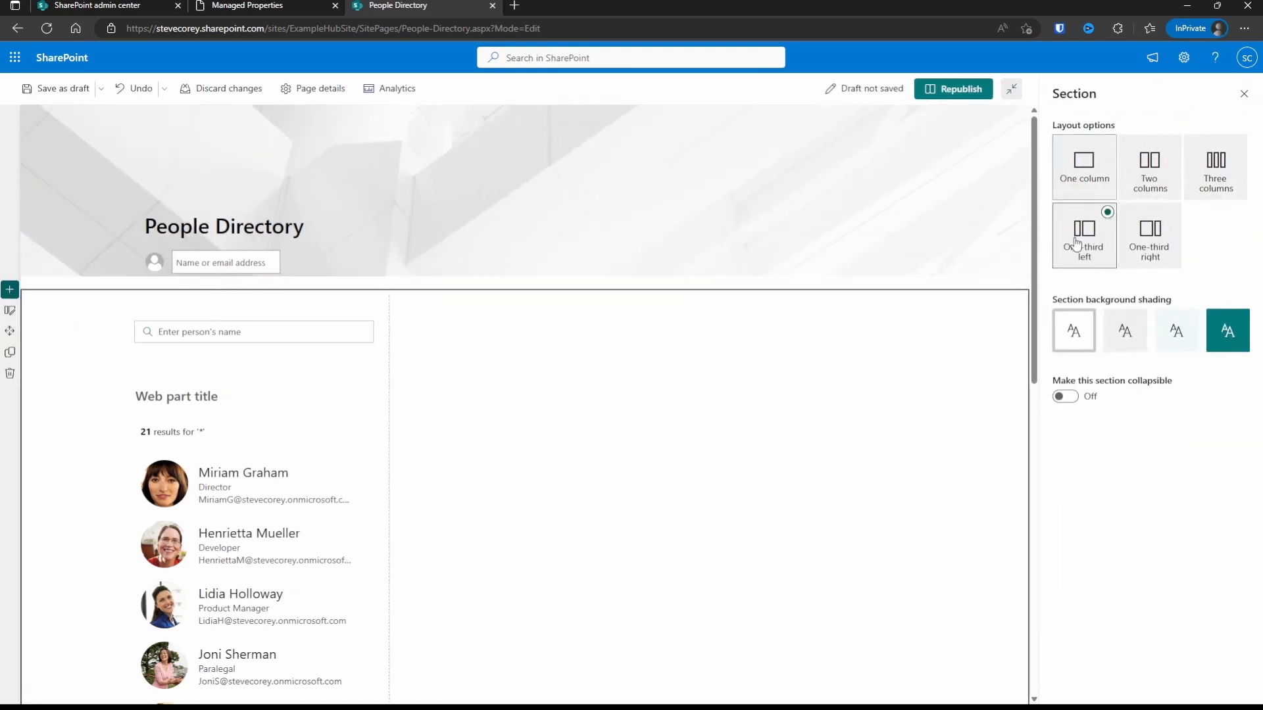
Step: Move the PnP Search Box and Search Results web parts into the section's wider column, with the search box above the results
{"action": "left_click", "coordinate": [283, 332]}
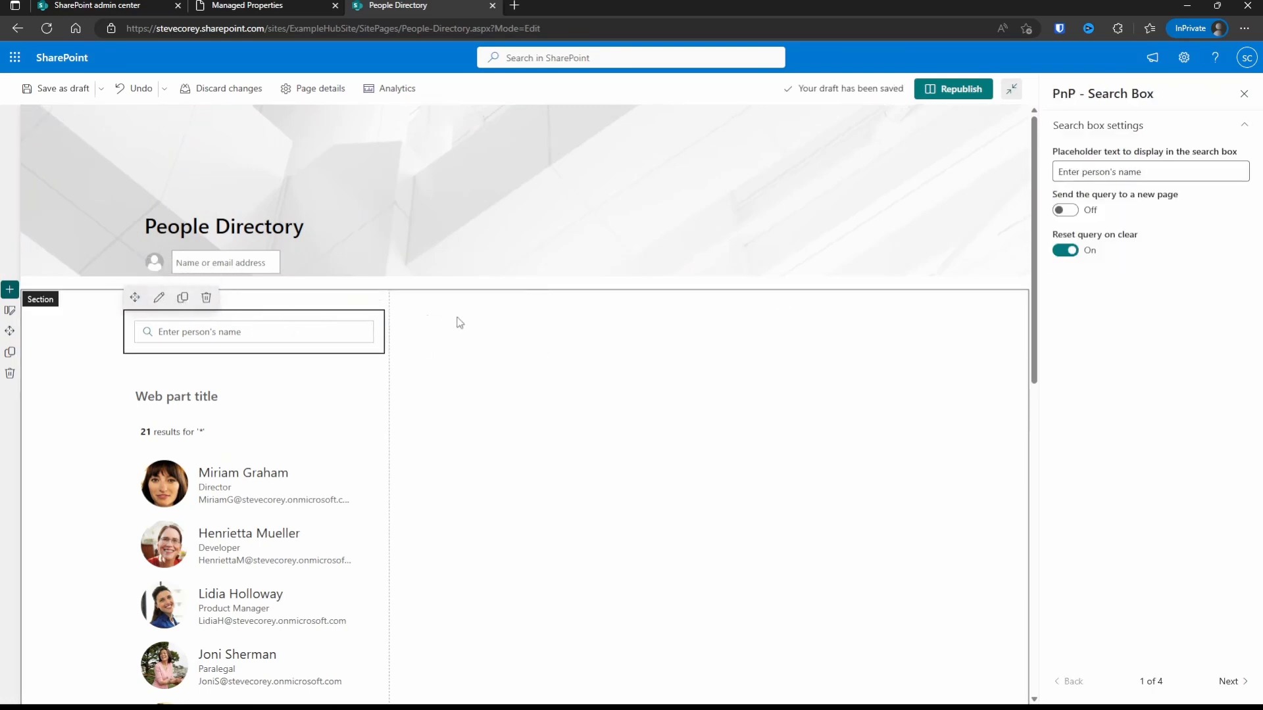
{"action": "left_click", "coordinate": [428, 321]}
{"action": "left_click", "coordinate": [153, 312]}
{"action": "left_click_drag", "start_coordinate": [132, 290], "coordinate": [579, 333]}
{"action": "left_click", "coordinate": [163, 322]}
{"action": "left_click_drag", "start_coordinate": [134, 297], "coordinate": [559, 368]}
{"action": "left_click", "coordinate": [262, 338]}
Step: Add a PnP - Search Filters web part to the section's empty narrow column
{"action": "mouse_move", "coordinate": [211, 307]}
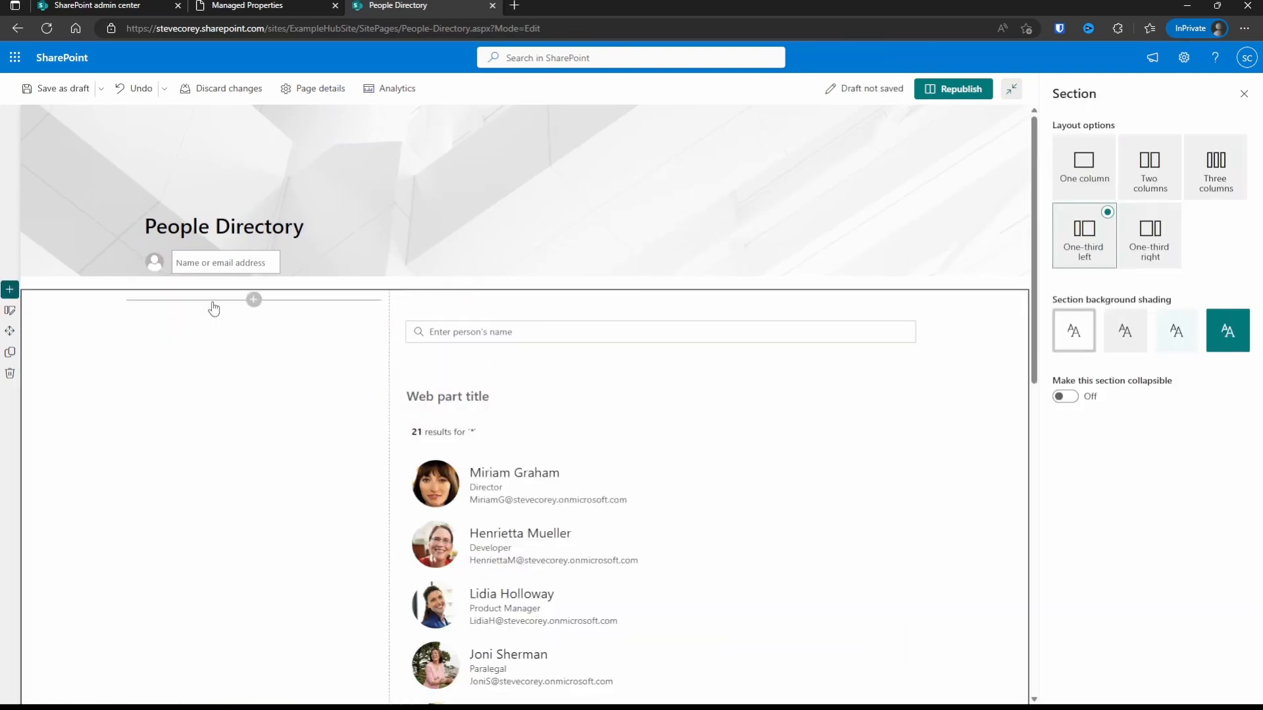
{"action": "left_click", "coordinate": [253, 301]}
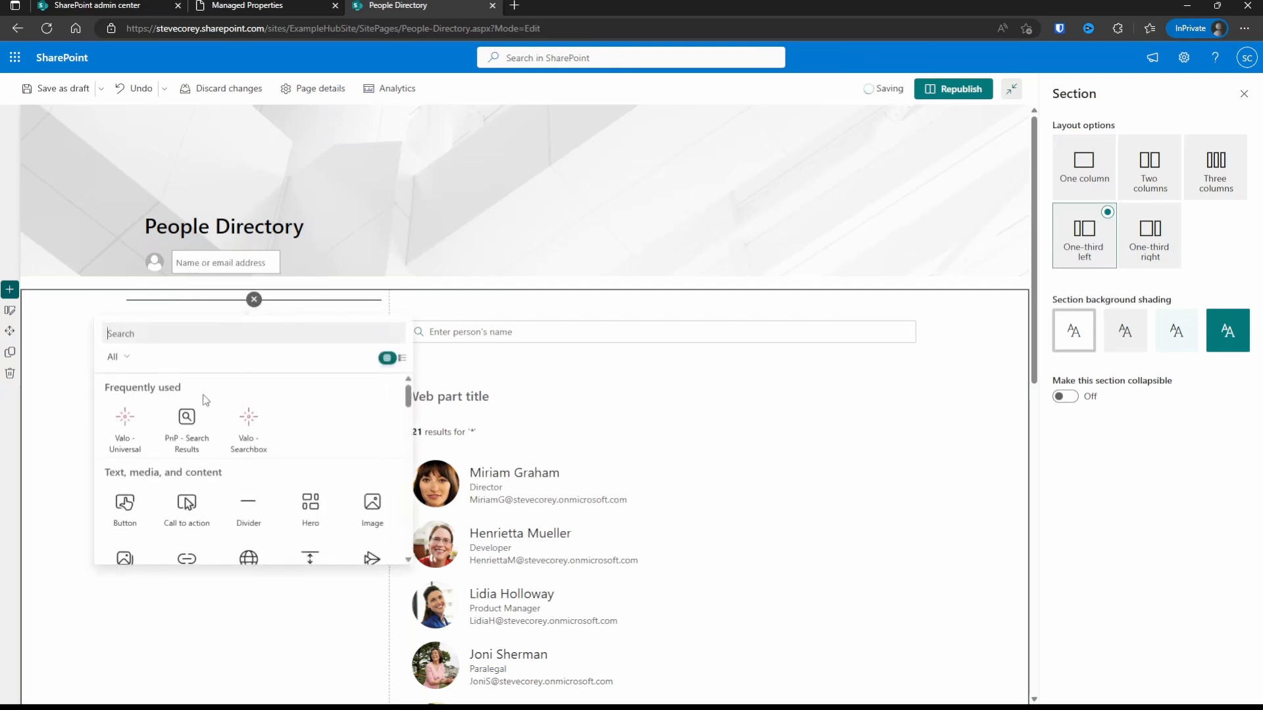
{"action": "type", "text": "pnp"}
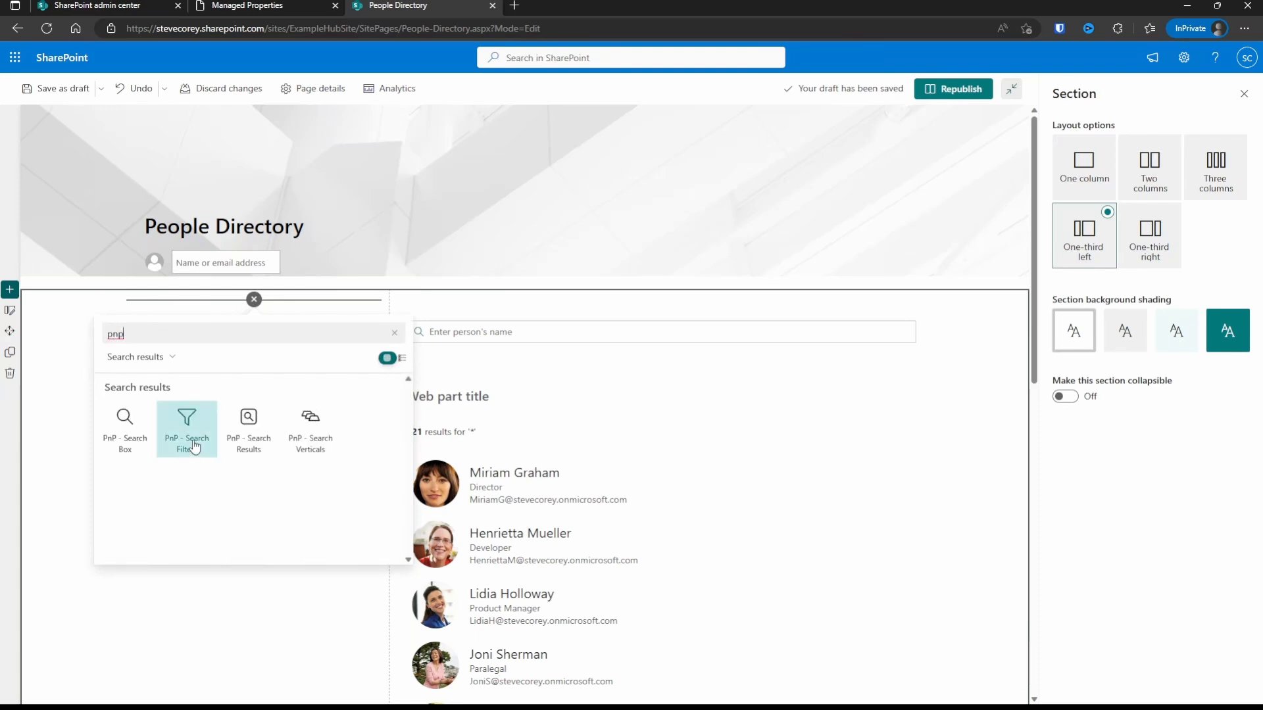
{"action": "left_click", "coordinate": [190, 443]}
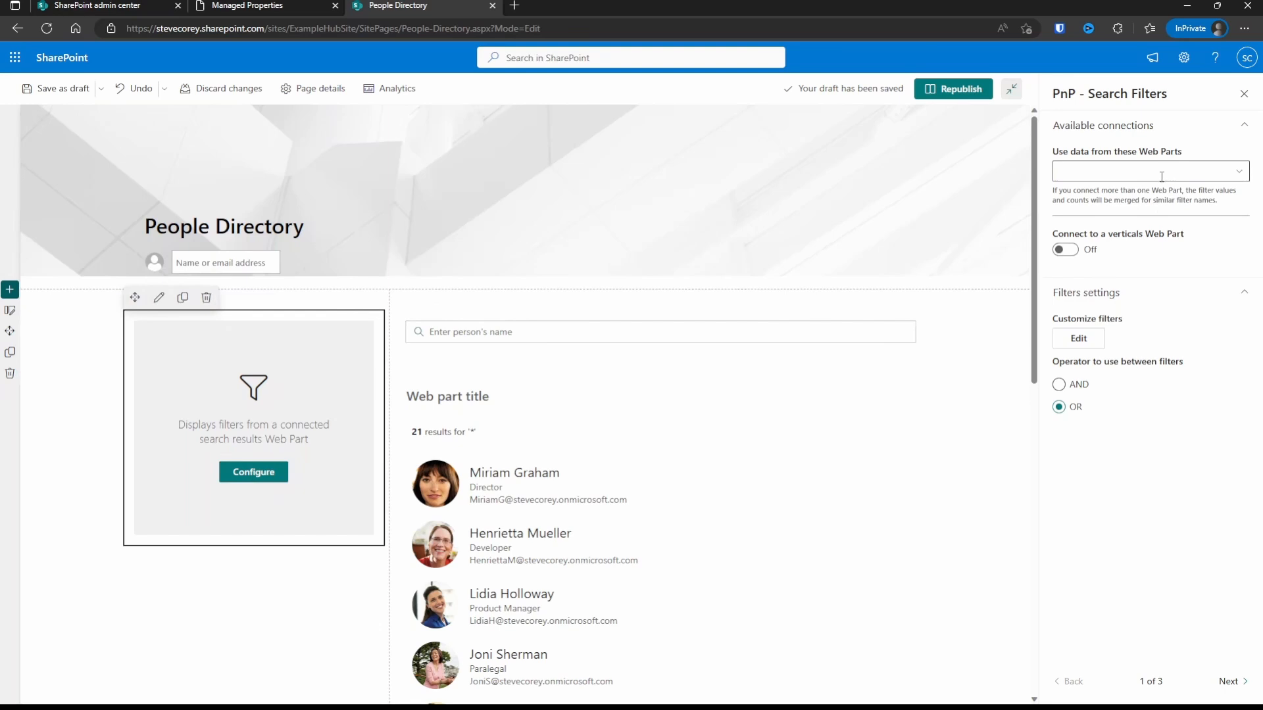
Step: Connect the Search Filters web part to the data from the page's Search Results web part
{"action": "left_click", "coordinate": [1240, 171]}
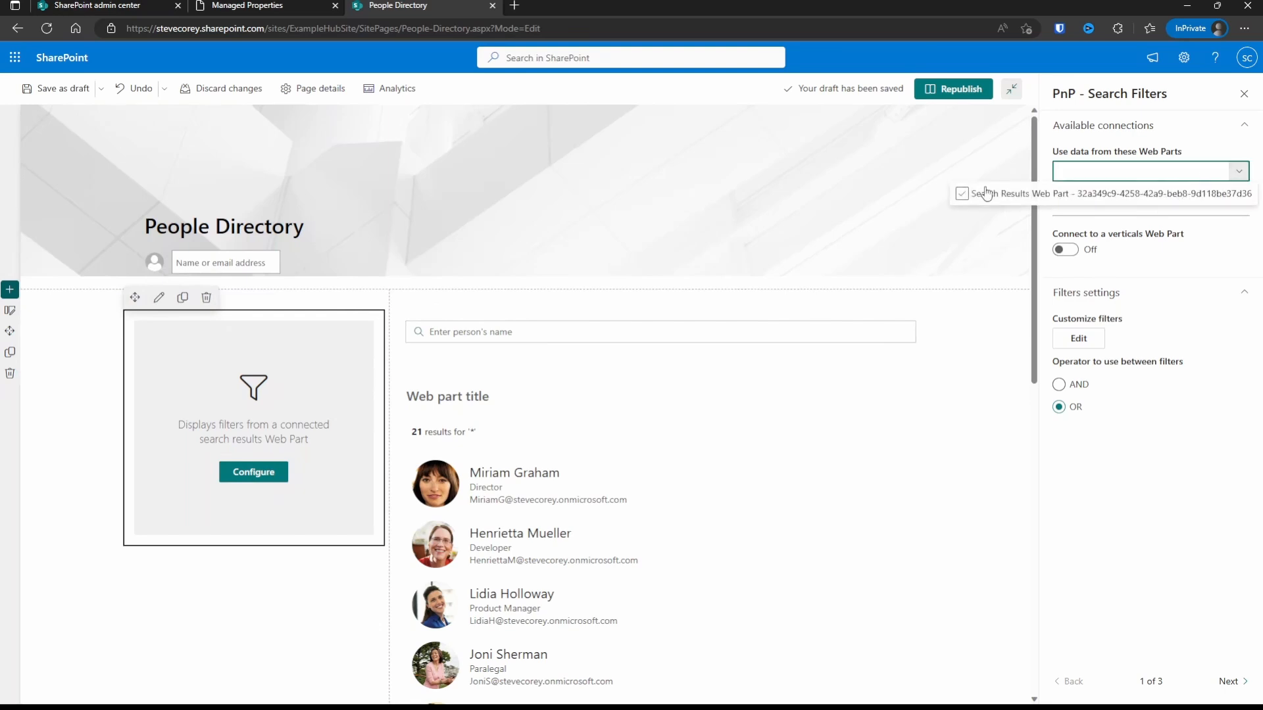
{"action": "left_click", "coordinate": [962, 196]}
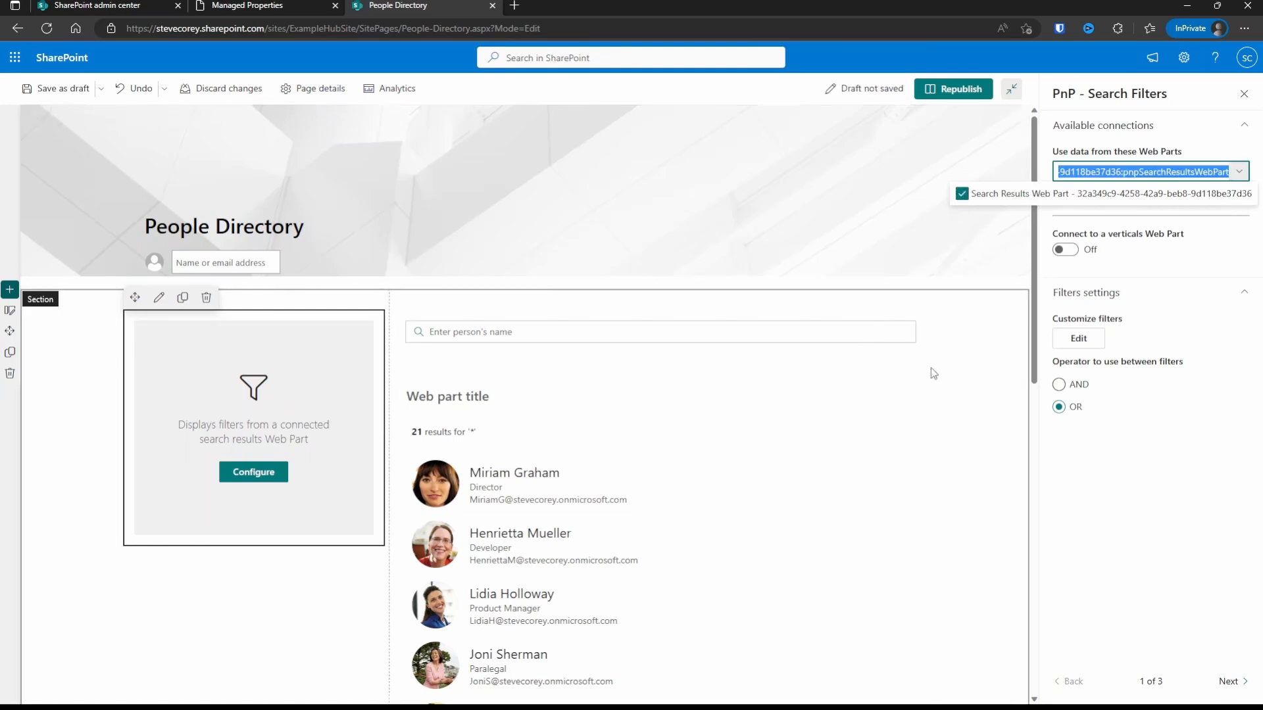
{"action": "left_click", "coordinate": [945, 365]}
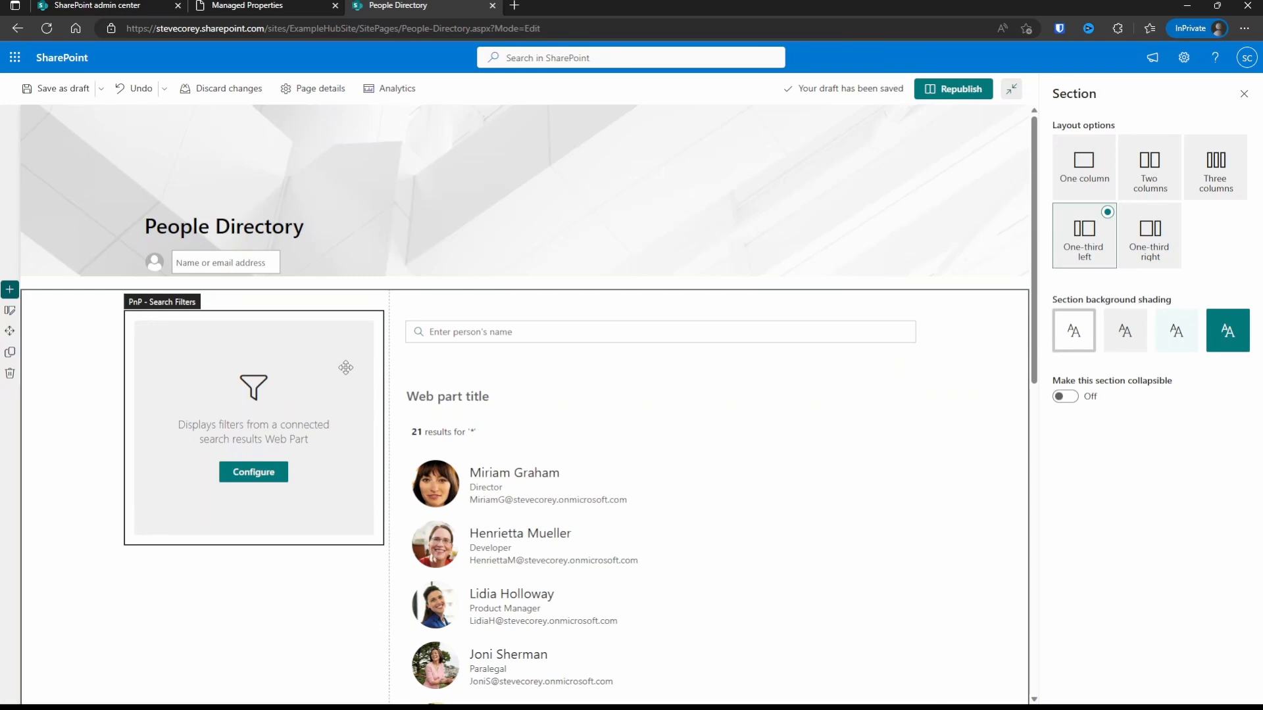
{"action": "left_click", "coordinate": [548, 410]}
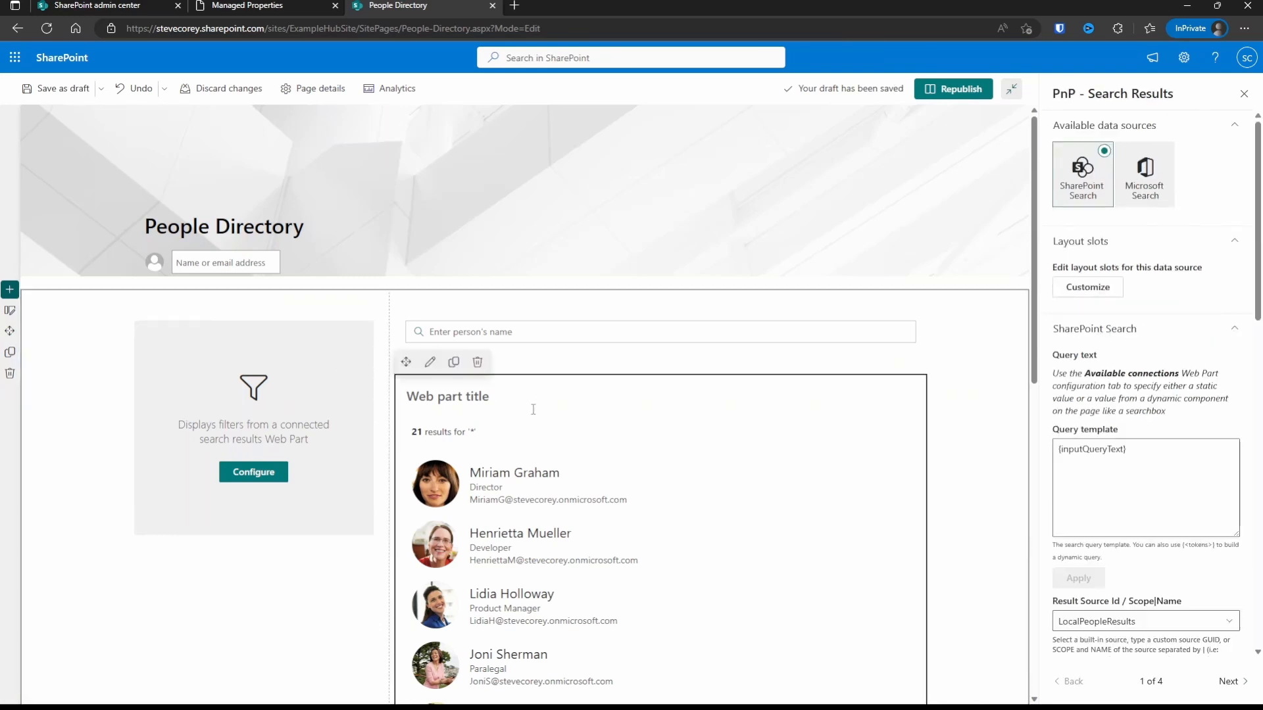
{"action": "left_click", "coordinate": [270, 359]}
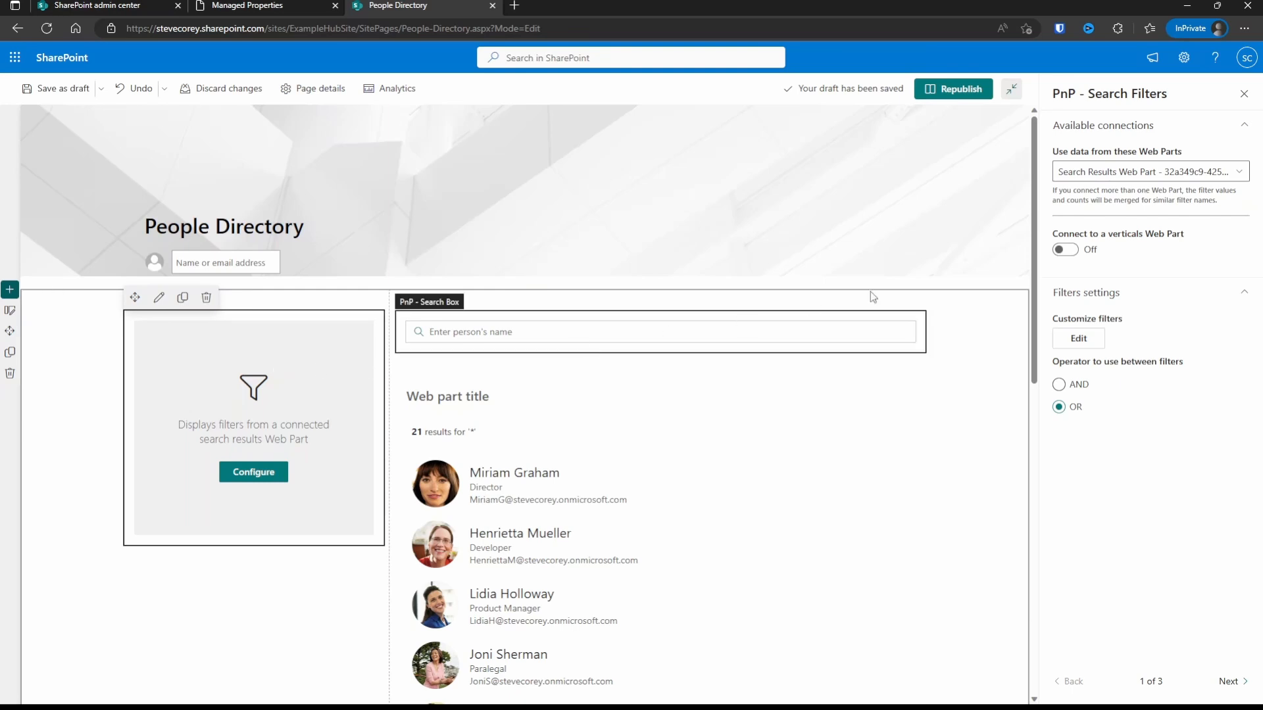
{"action": "left_click", "coordinate": [1068, 344]}
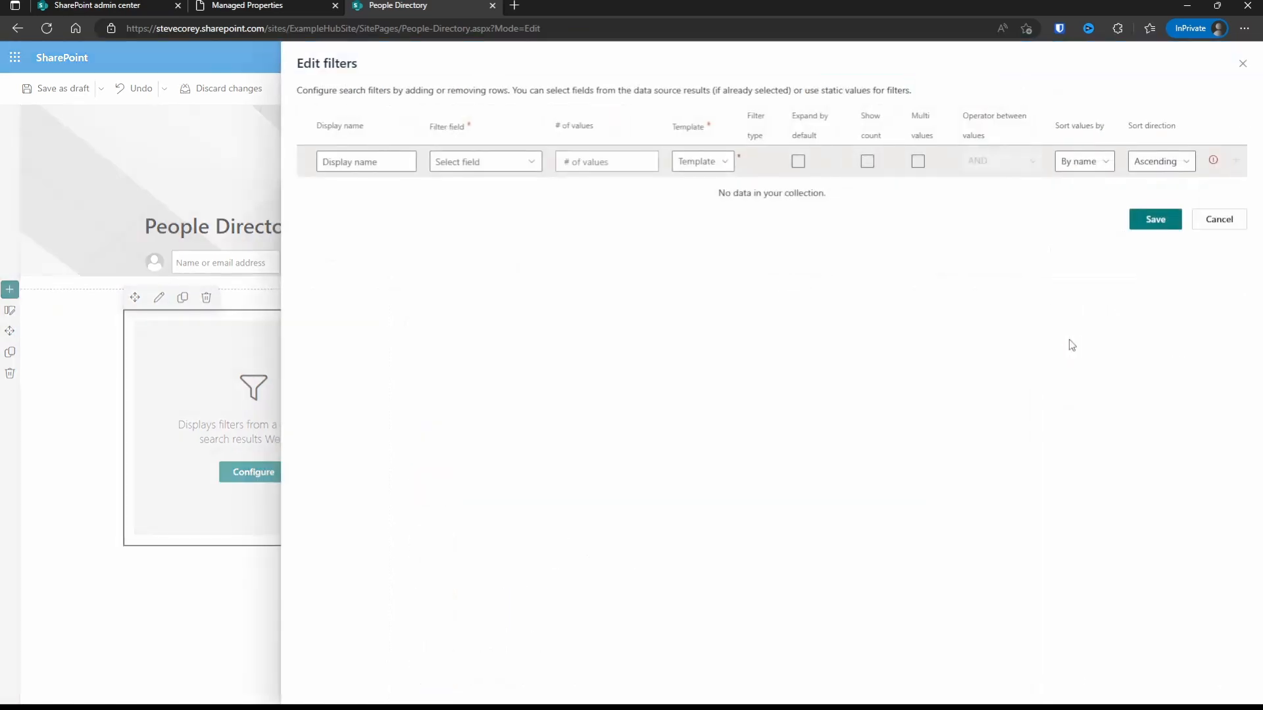
{"action": "left_click", "coordinate": [381, 159]}
{"action": "type", "text": "Department"}
{"action": "left_click", "coordinate": [533, 163]}
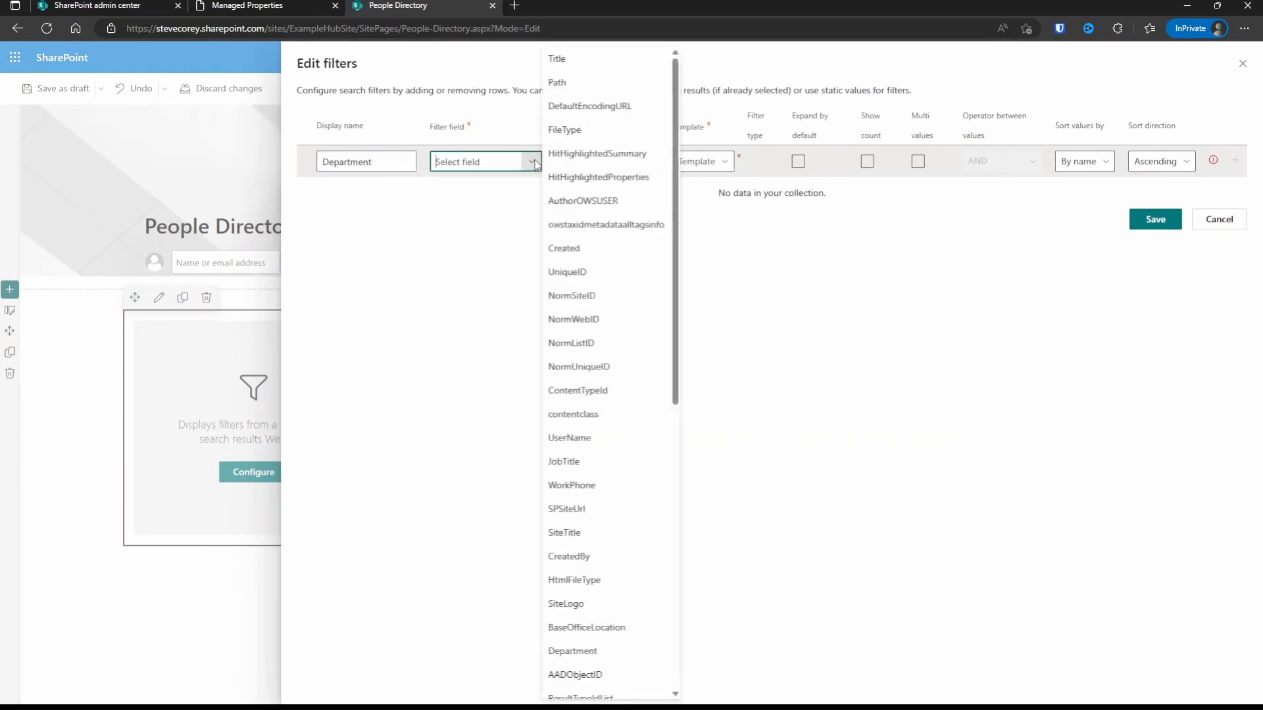
{"action": "left_click", "coordinate": [485, 269]}
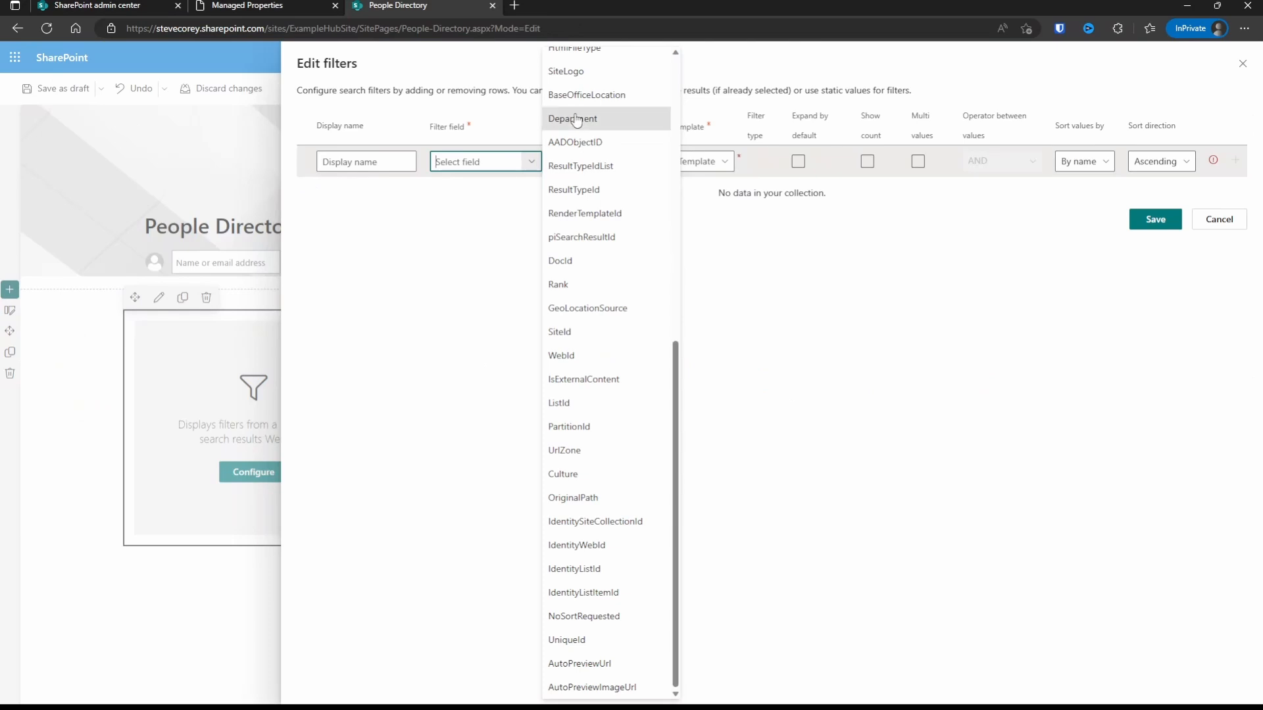
{"action": "left_click", "coordinate": [577, 118]}
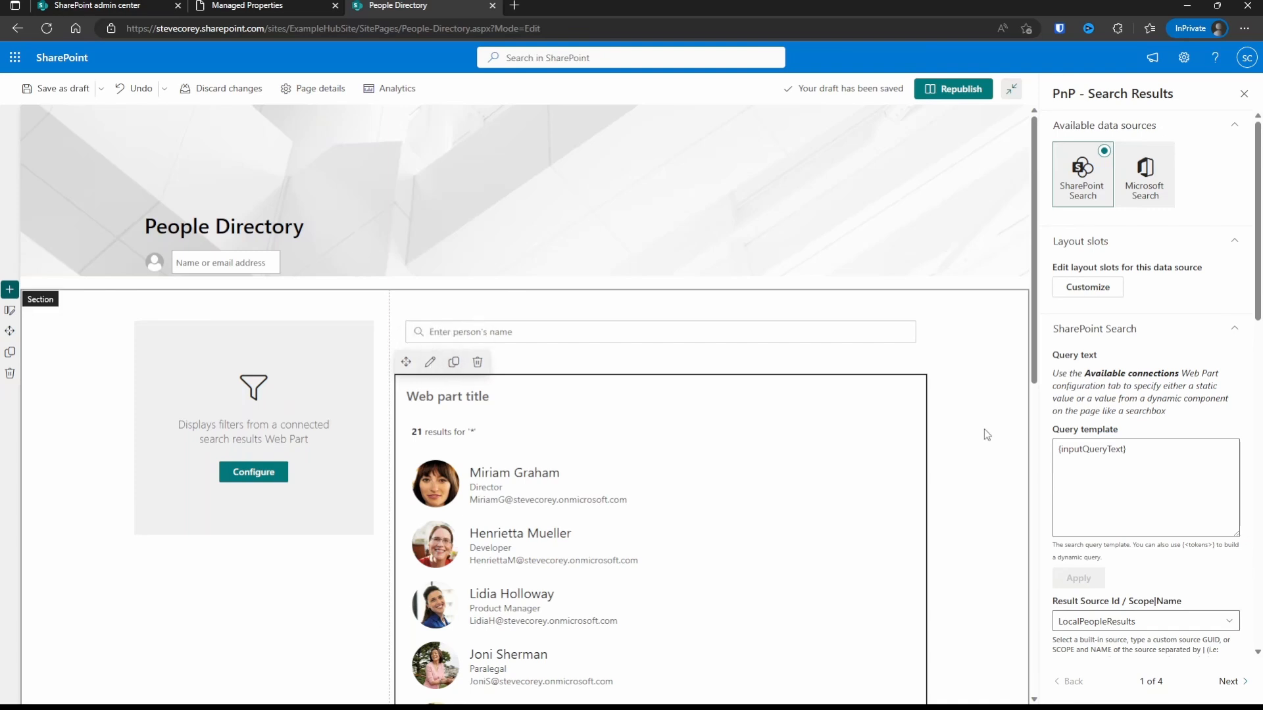
Step: Include Department among the selected properties of the Search Results web part
{"action": "scroll", "coordinate": [1157, 457], "scroll_direction": "down", "scroll_amount": 4}
{"action": "left_click", "coordinate": [1230, 465]}
{"action": "left_click", "coordinate": [1230, 465]}
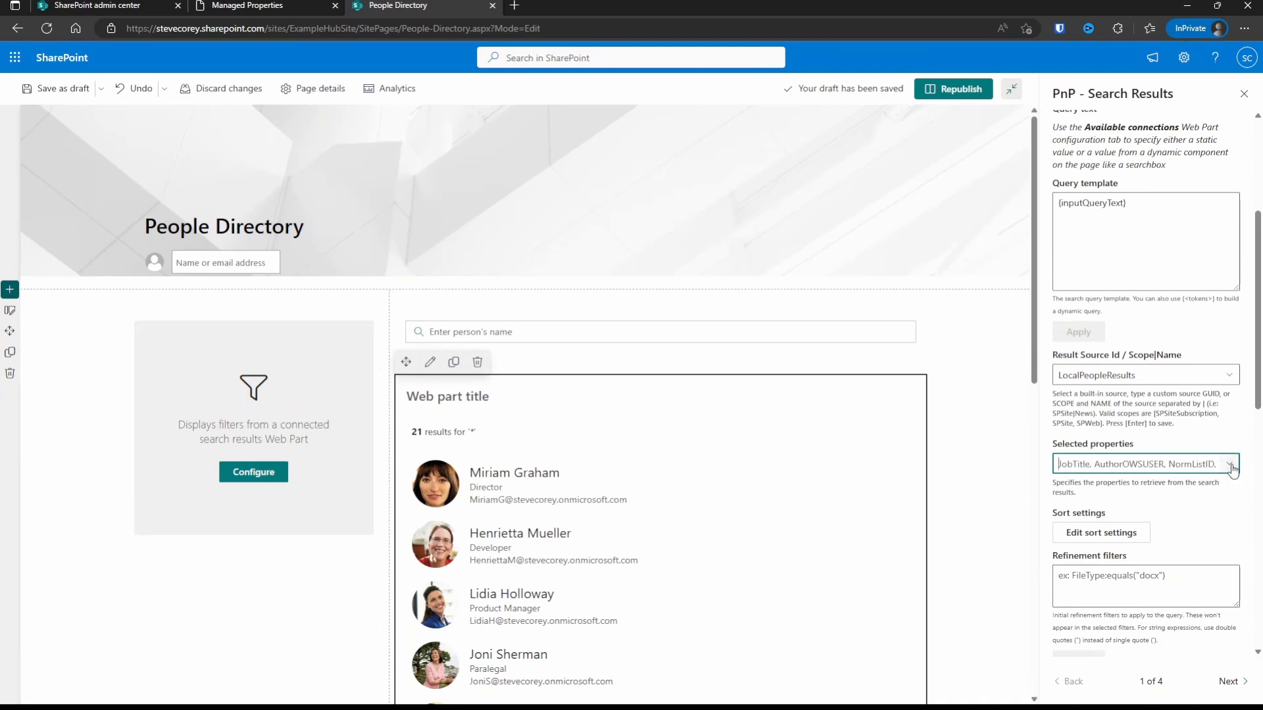
{"action": "left_click", "coordinate": [1229, 464]}
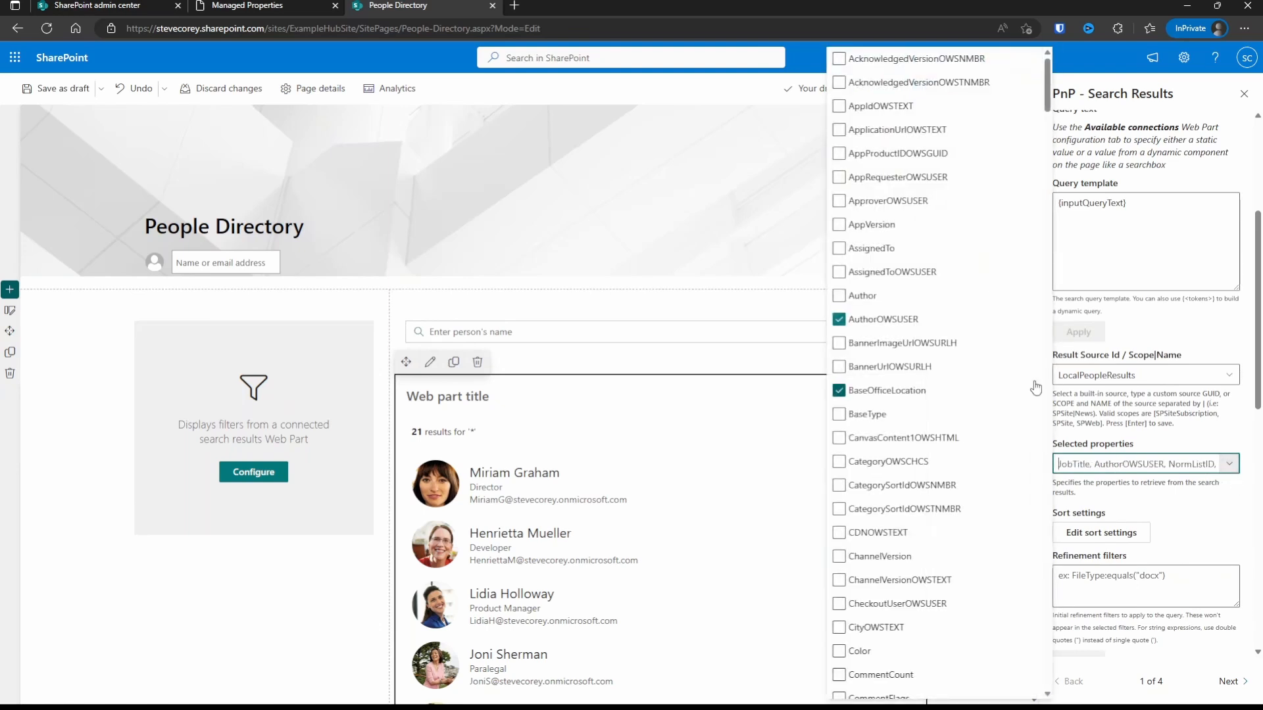
{"action": "scroll", "coordinate": [938, 370], "scroll_direction": "down", "scroll_amount": 4}
{"action": "scroll", "coordinate": [937, 371], "scroll_direction": "down", "scroll_amount": 2}
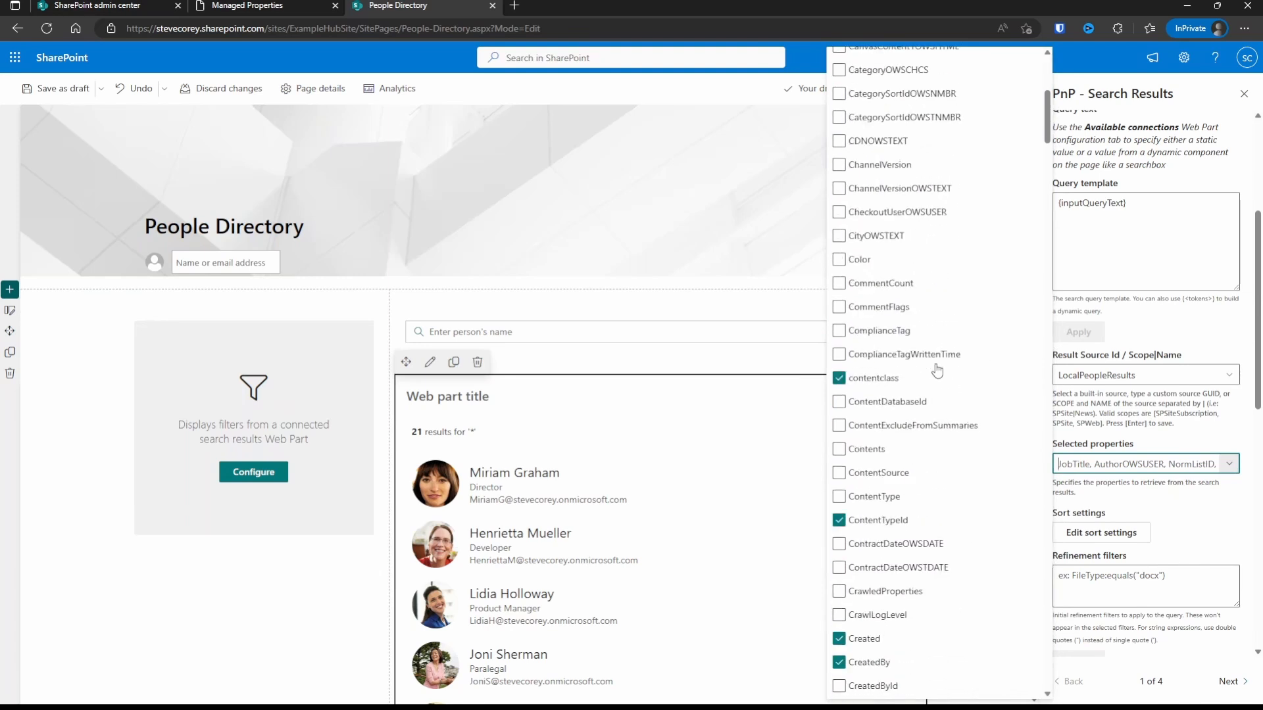
{"action": "scroll", "coordinate": [937, 370], "scroll_direction": "down", "scroll_amount": 4}
{"action": "left_click", "coordinate": [837, 464]}
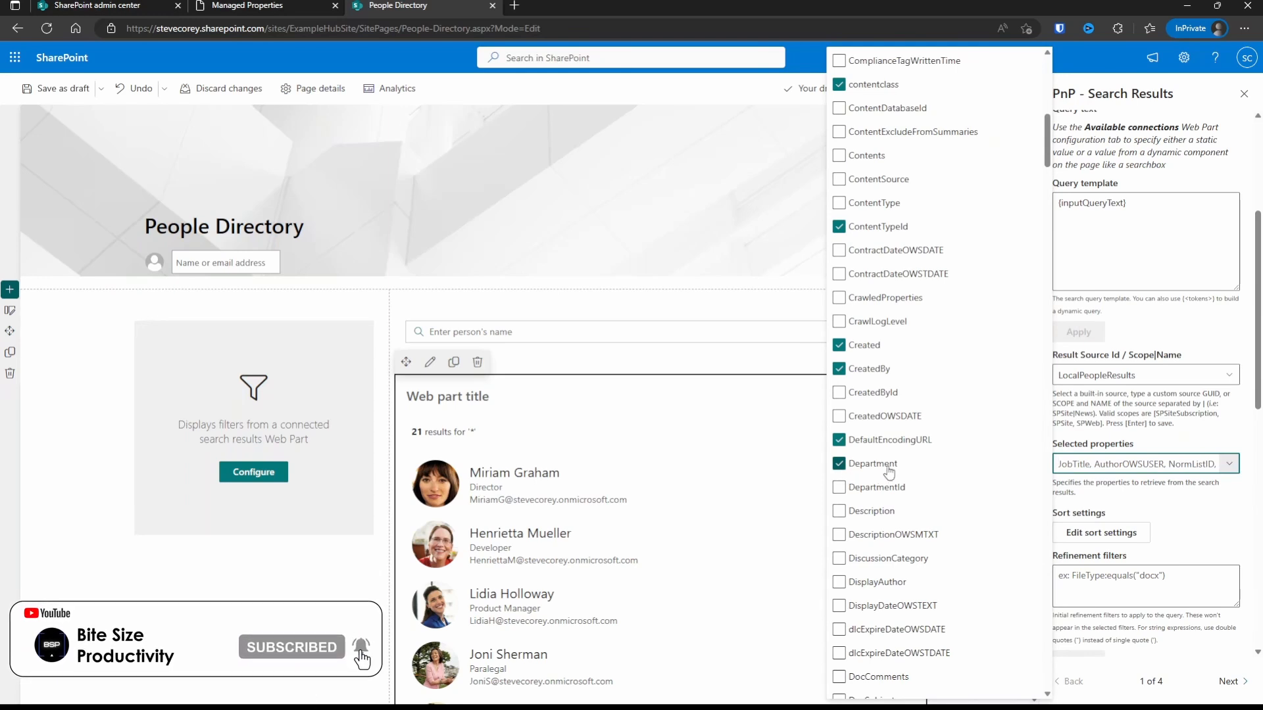
Step: Define a filter in the Search Filters web part with Department as both its filter field and its display name
{"action": "left_click", "coordinate": [332, 377]}
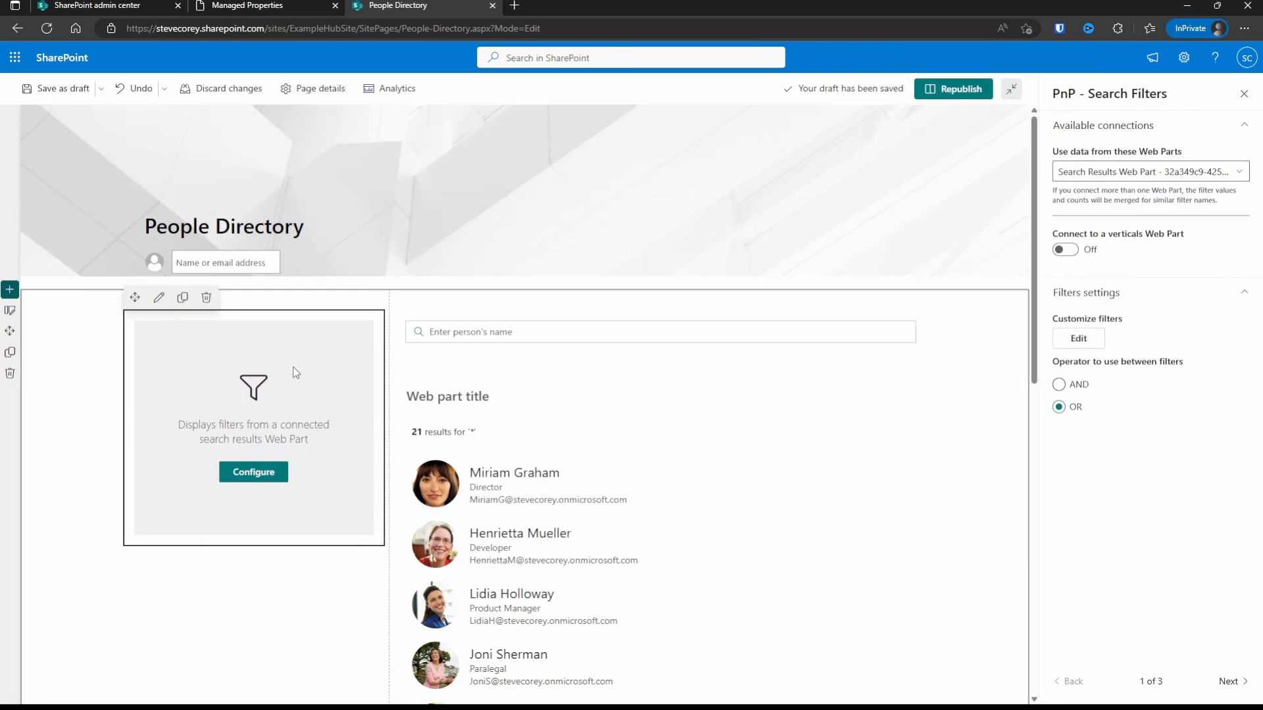
{"action": "left_click", "coordinate": [1079, 338]}
{"action": "left_click", "coordinate": [535, 162]}
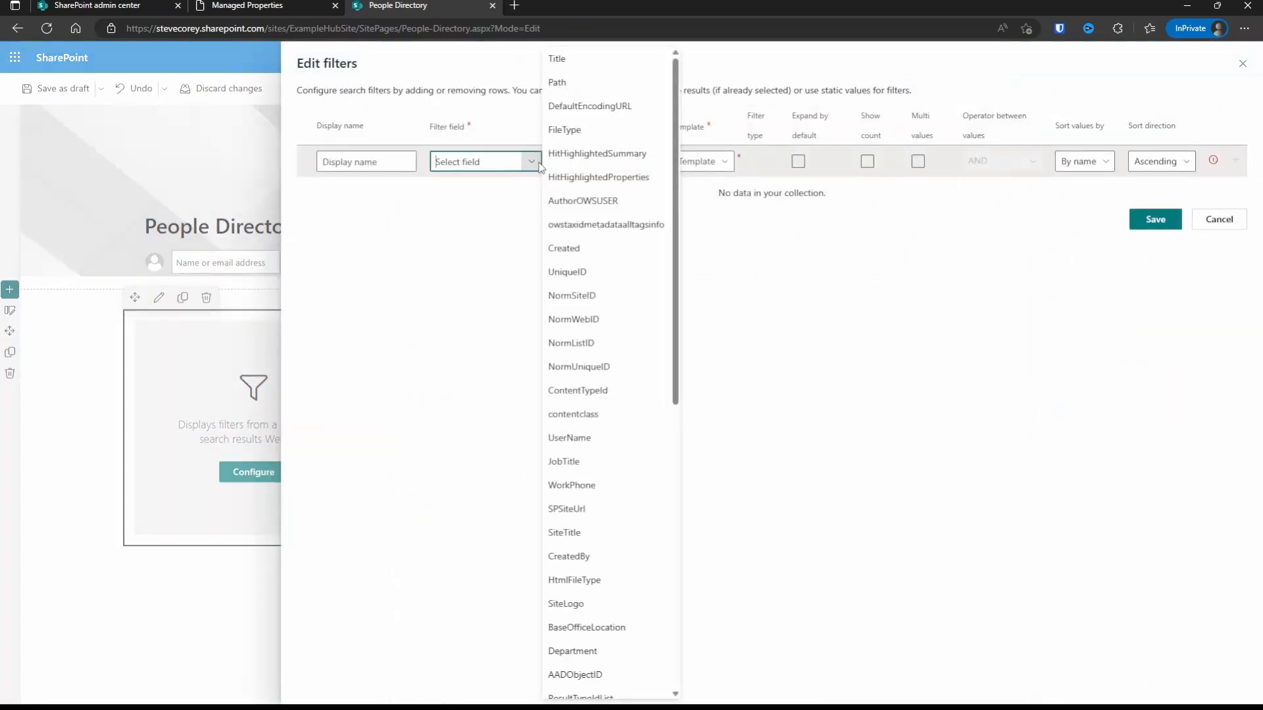
{"action": "left_click_drag", "start_coordinate": [676, 234], "coordinate": [702, 529]}
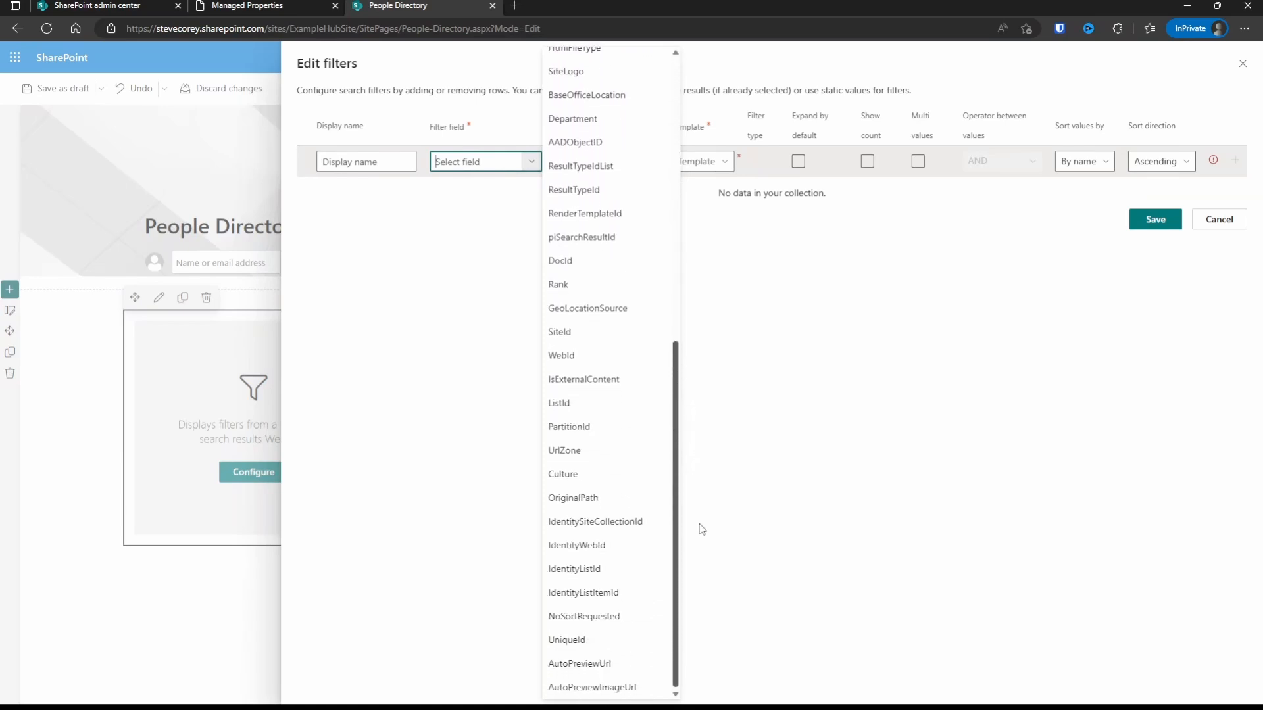
{"action": "left_click", "coordinate": [574, 119]}
{"action": "left_click", "coordinate": [374, 161]}
{"action": "type", "text": "Deap"}
{"action": "key", "text": "BackSpace"}
{"action": "type", "text": "partment"}
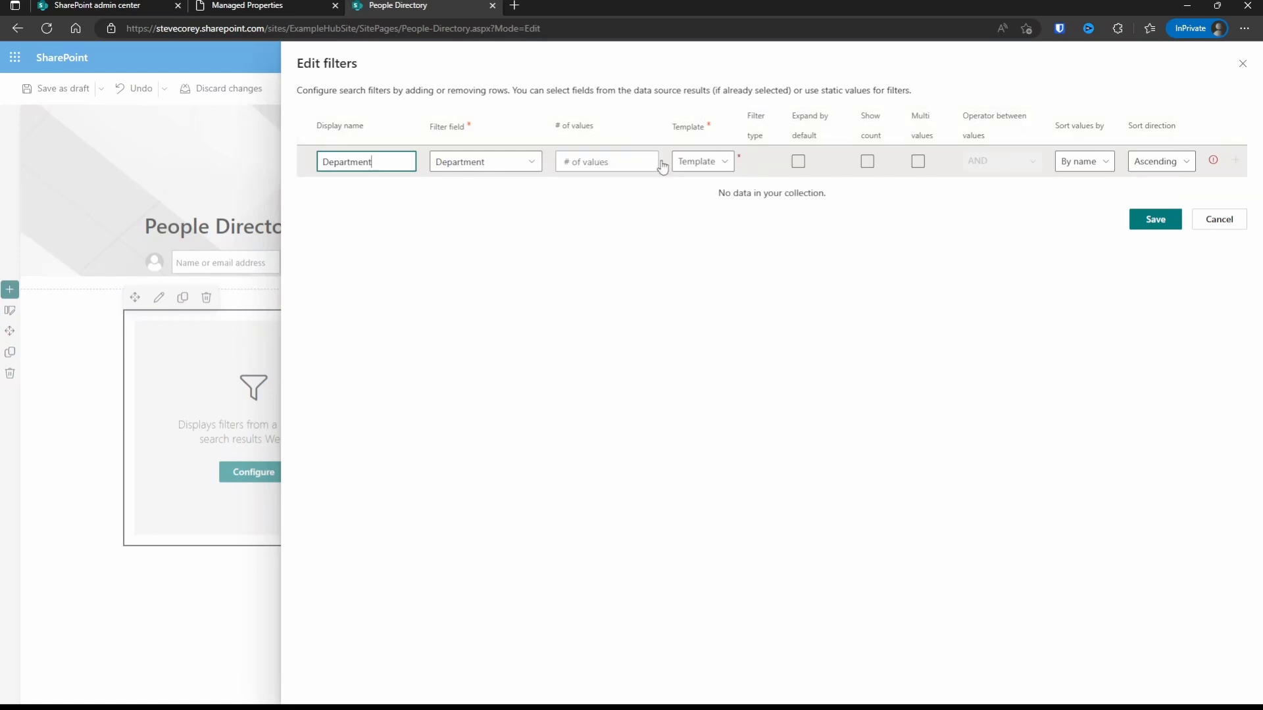
Step: Set the Department filter's template to Combo box
{"action": "left_click", "coordinate": [726, 170]}
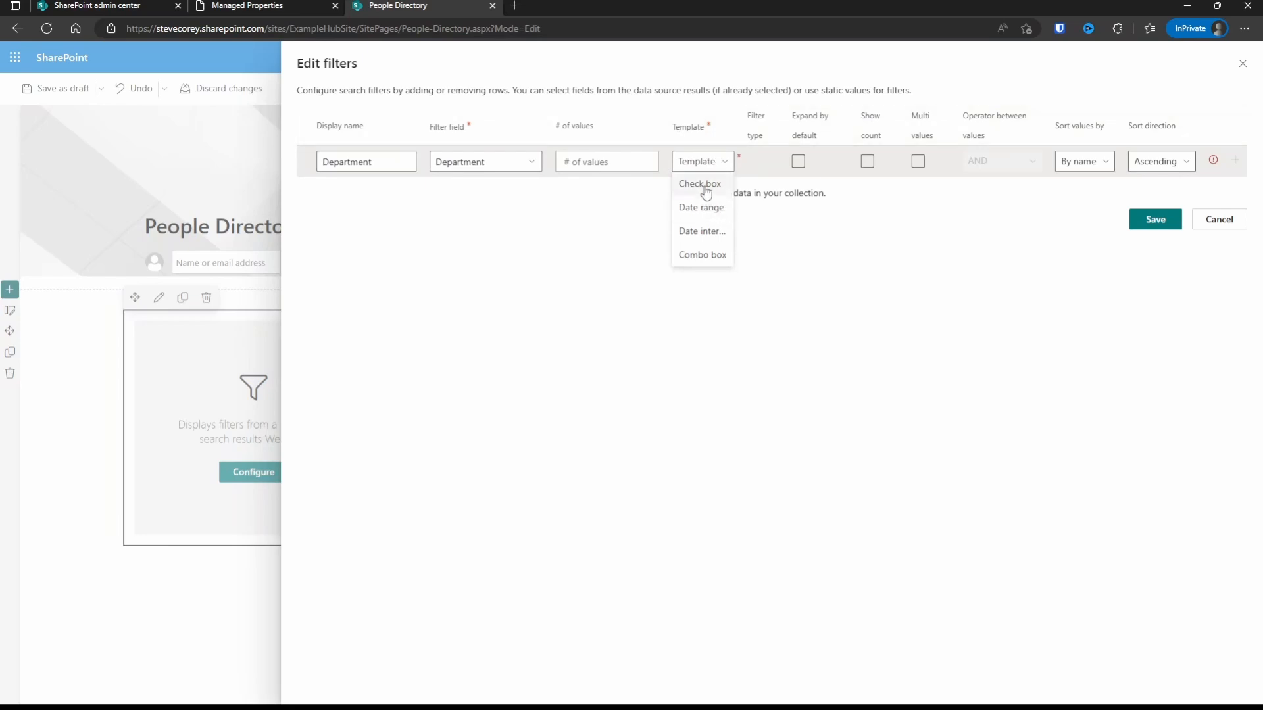
{"action": "left_click", "coordinate": [700, 185]}
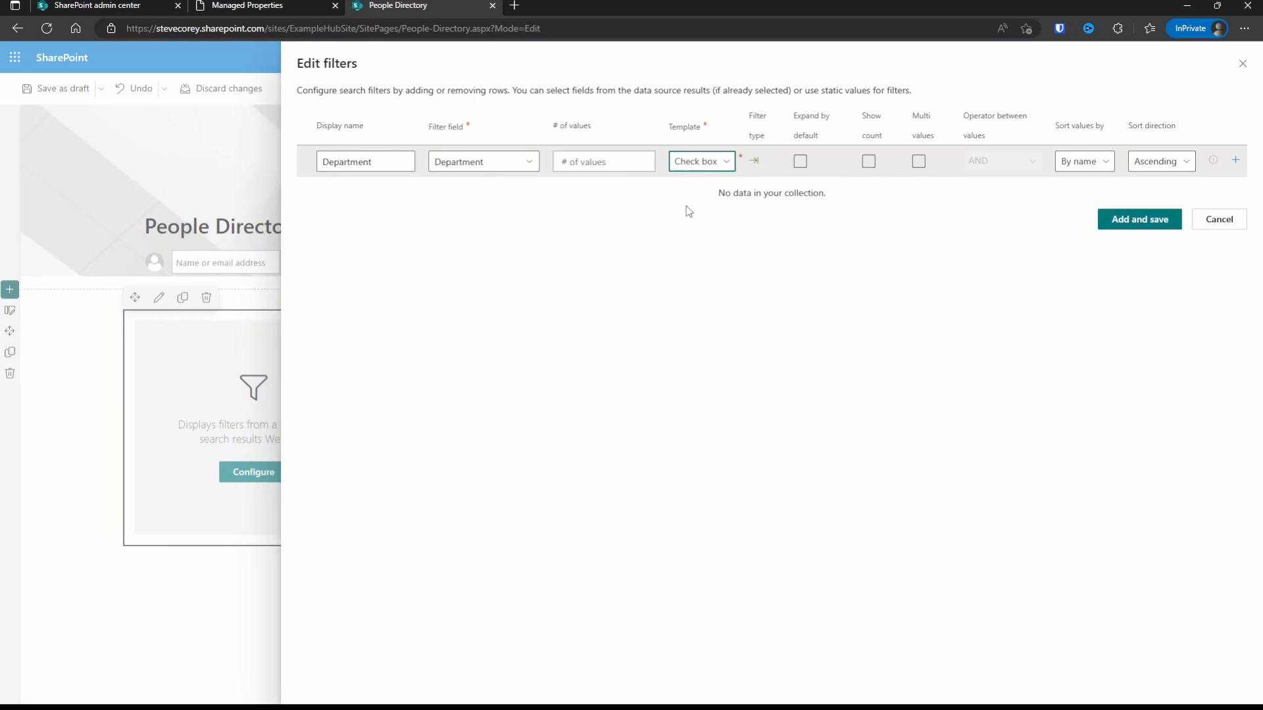
{"action": "left_click", "coordinate": [726, 161]}
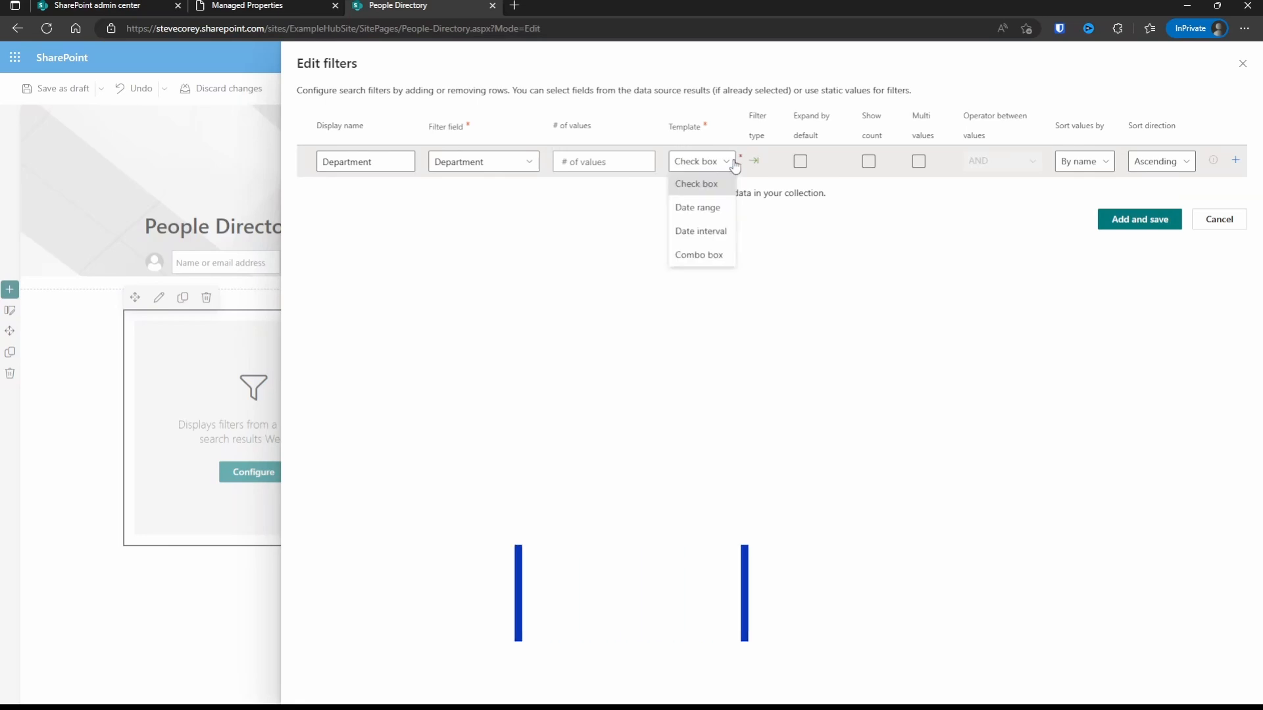
{"action": "left_click", "coordinate": [714, 263]}
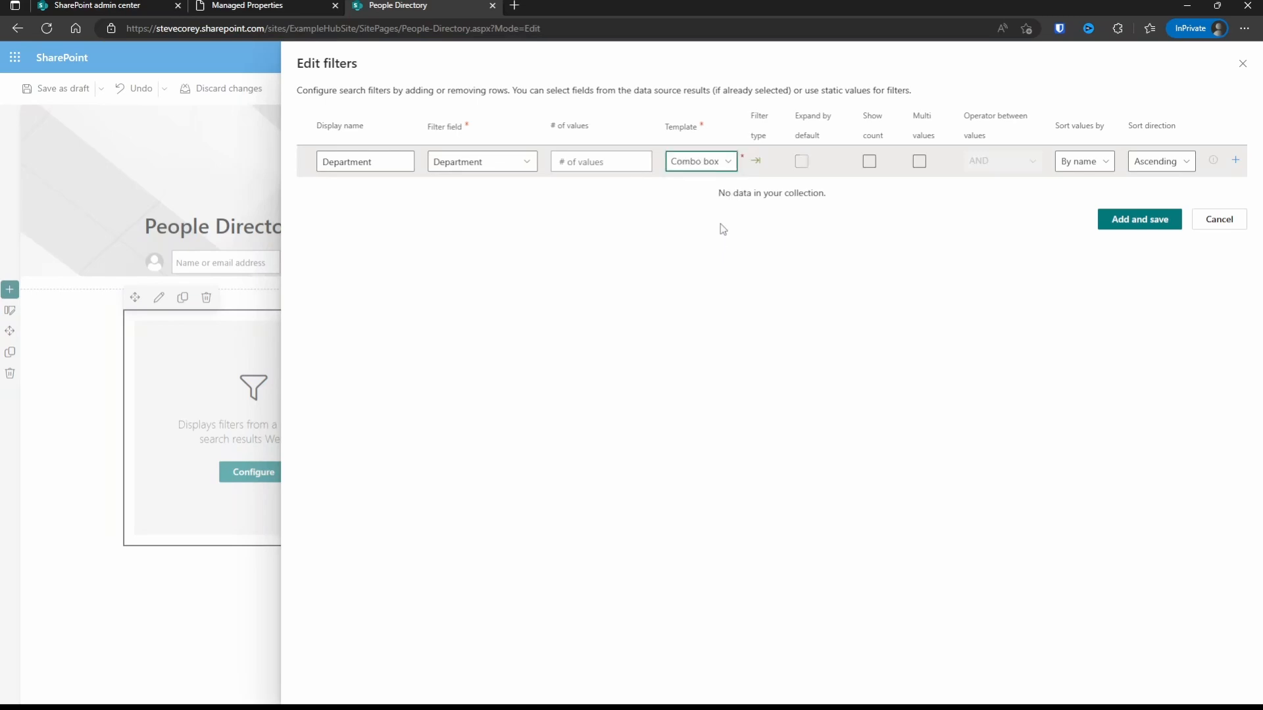
Step: Set the Department filter's template to Check box, enable Expand by default and Show count, and save the filter
{"action": "left_click", "coordinate": [732, 167]}
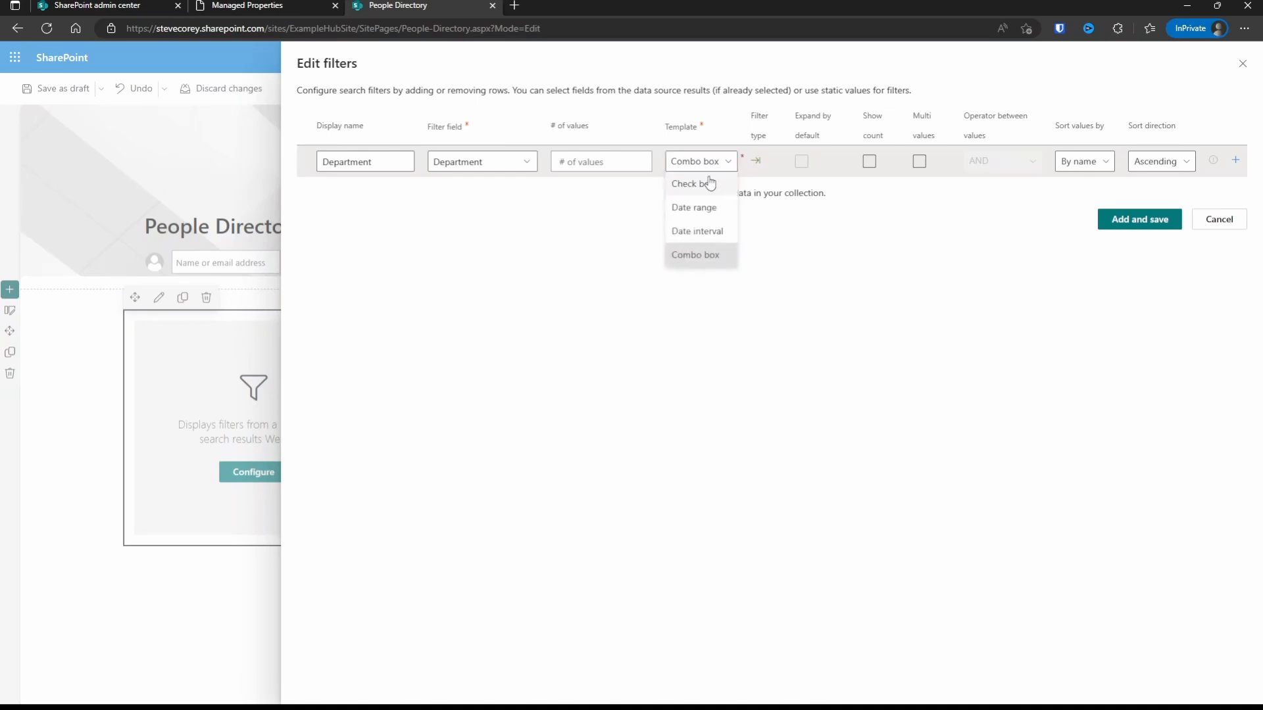
{"action": "left_click", "coordinate": [700, 185]}
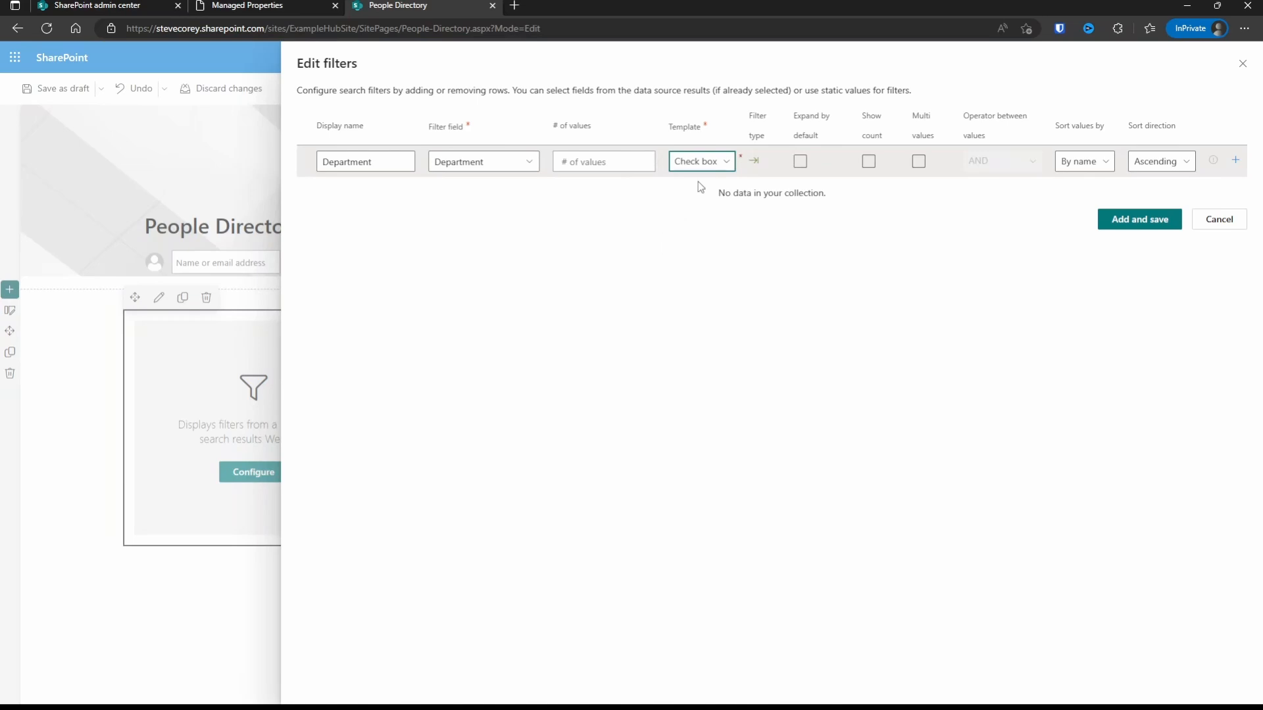
{"action": "left_click", "coordinate": [800, 162]}
{"action": "left_click", "coordinate": [868, 162]}
{"action": "left_click", "coordinate": [1130, 225]}
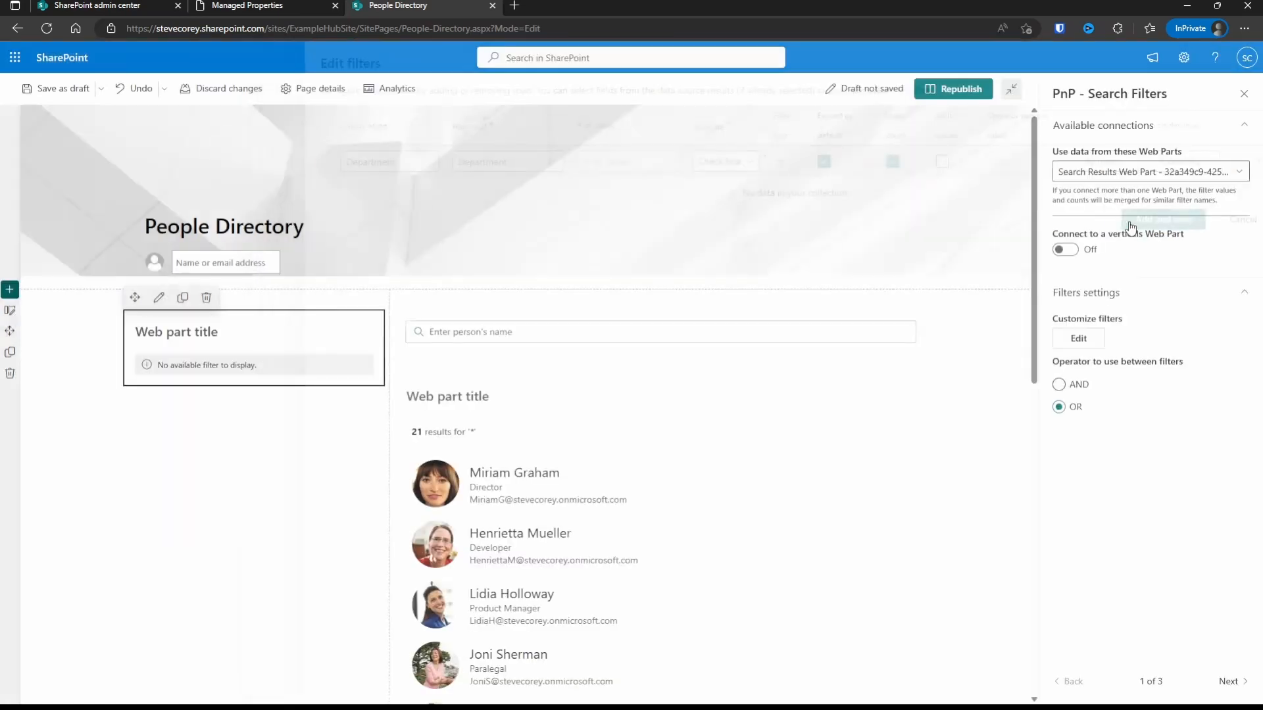
Step: Try the Panel layout for the Search Filters web part and return it to the Vertical layout
{"action": "left_click", "coordinate": [1234, 684]}
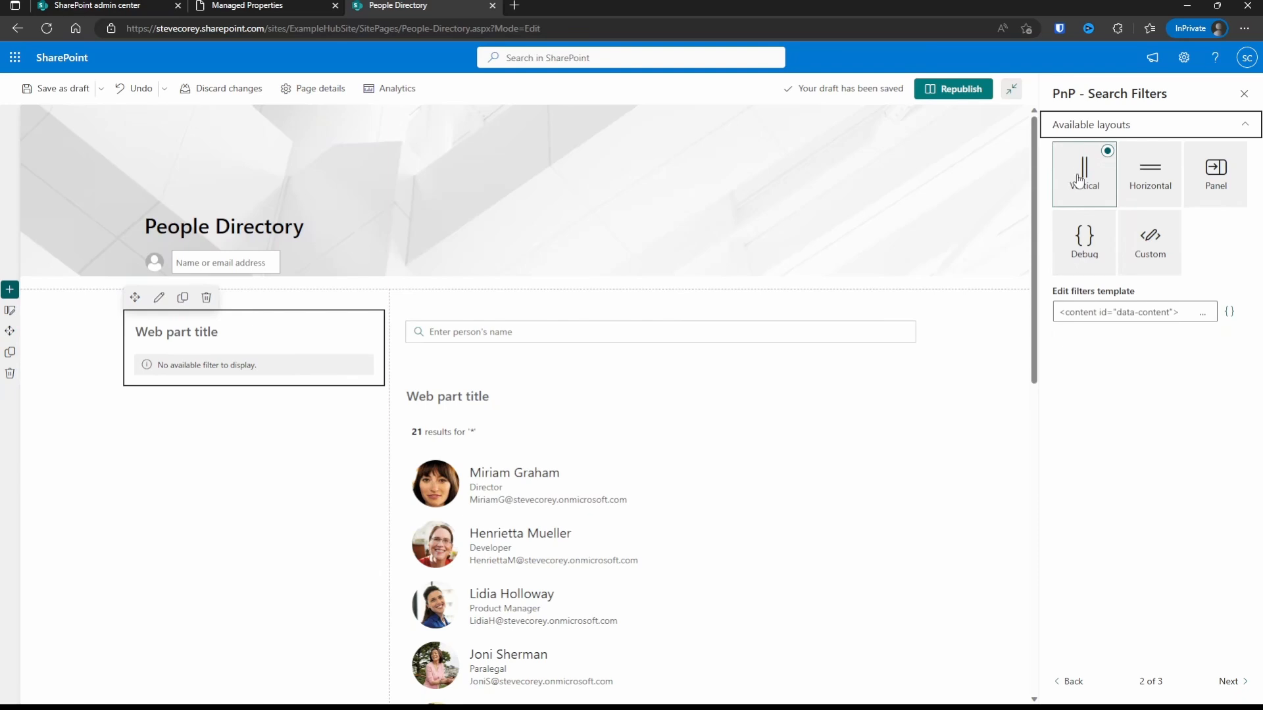
{"action": "left_click", "coordinate": [1218, 189]}
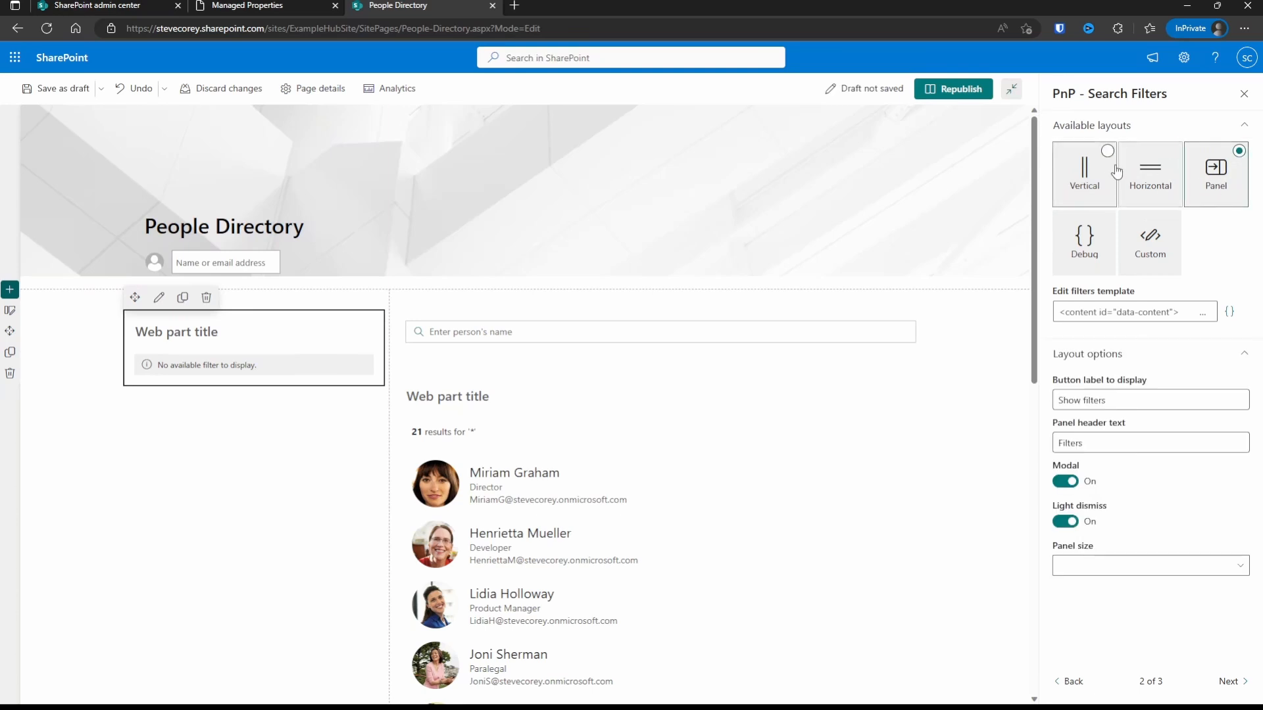
{"action": "left_click", "coordinate": [1097, 172]}
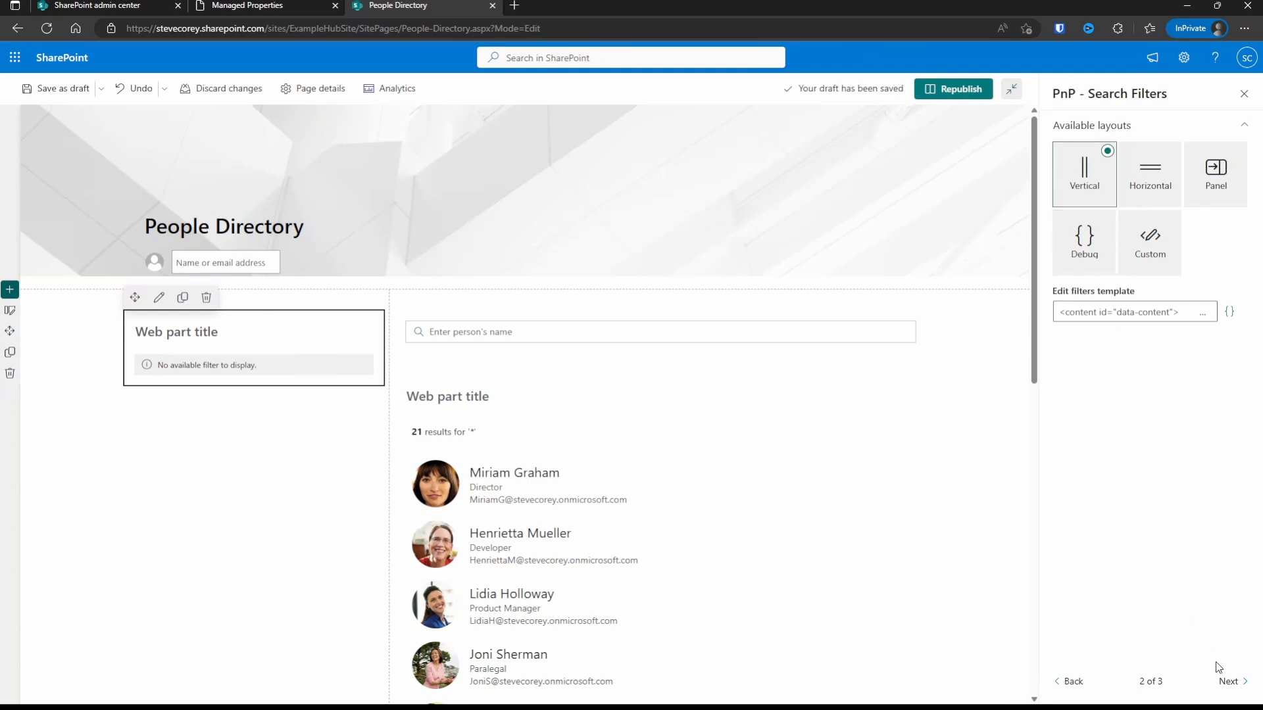
{"action": "left_click", "coordinate": [1236, 686]}
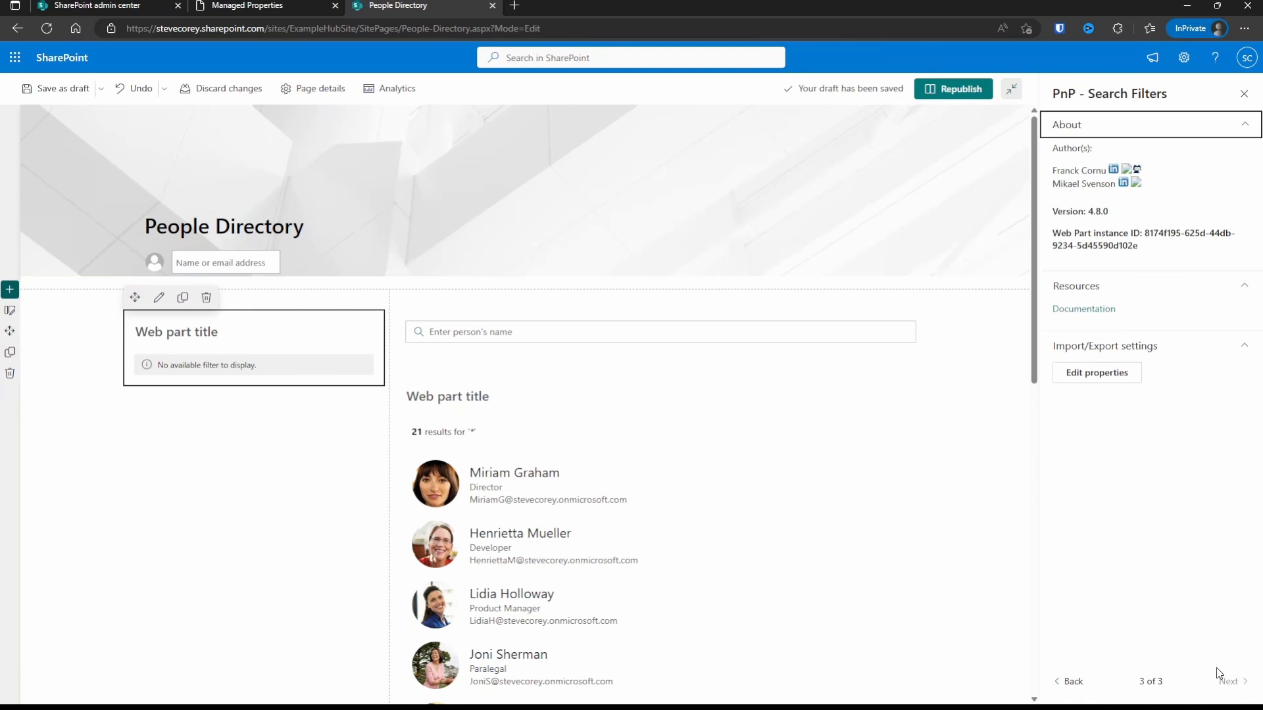
Step: Connect the Search Results web part to the page's Search Filters web part as its source of filters
{"action": "left_click", "coordinate": [594, 417]}
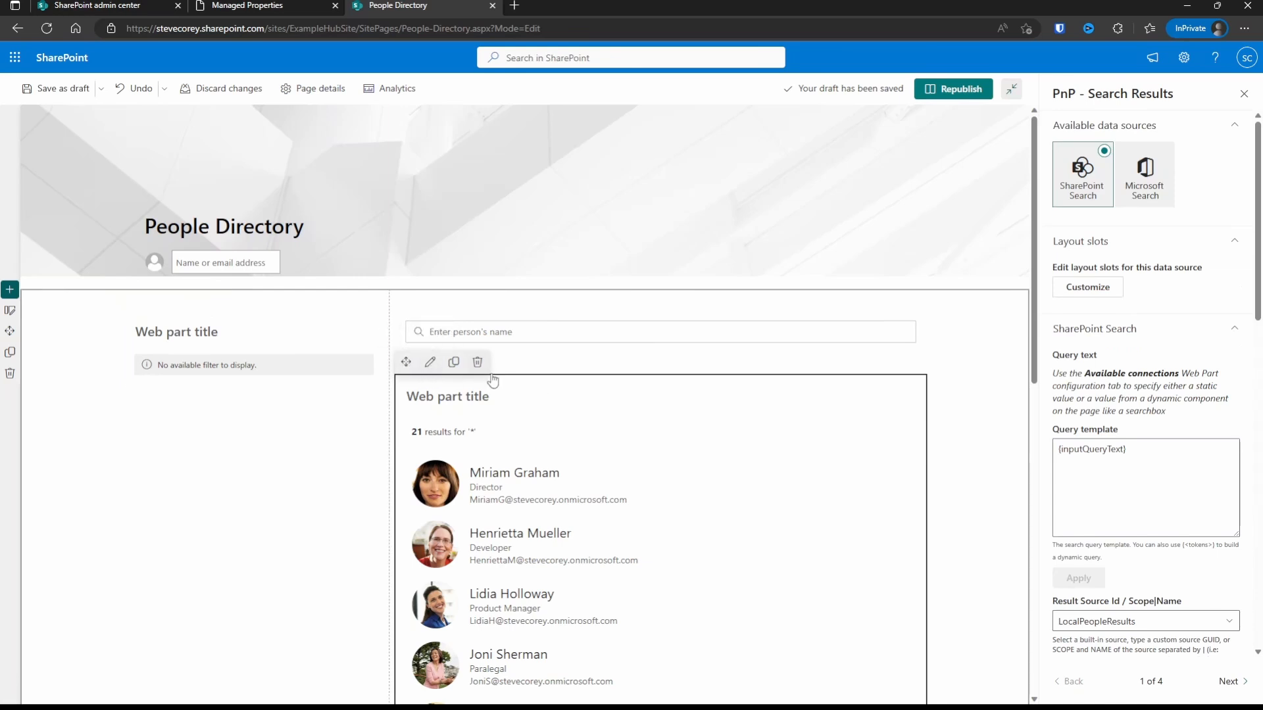
{"action": "left_click", "coordinate": [1236, 685]}
{"action": "left_click", "coordinate": [1236, 684]}
{"action": "left_click", "coordinate": [1236, 684]}
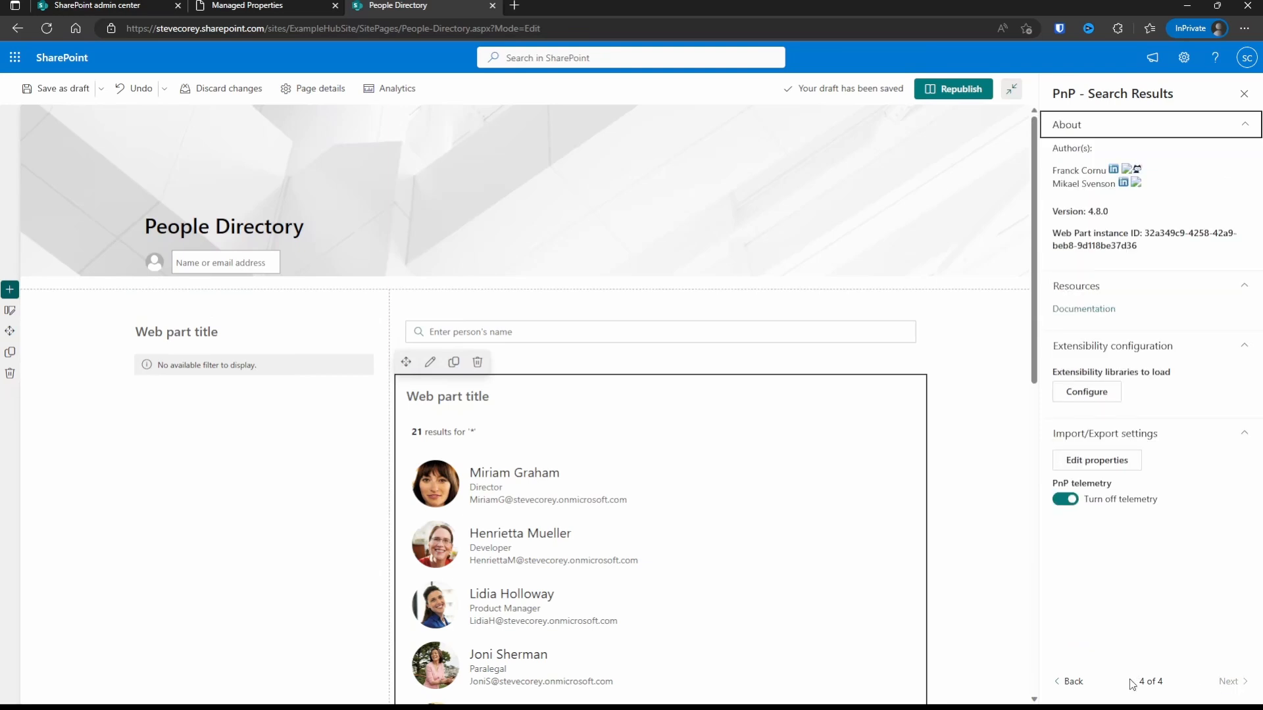
{"action": "left_click", "coordinate": [1069, 682]}
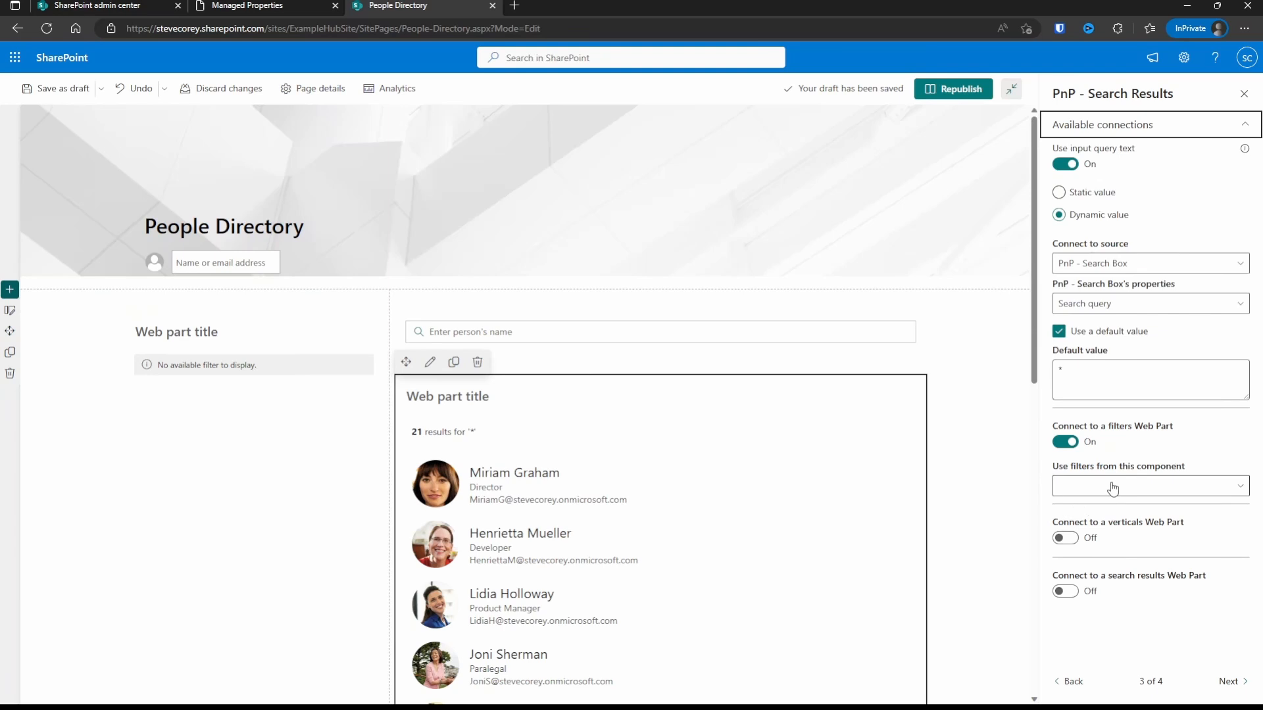
{"action": "left_click", "coordinate": [1071, 444]}
{"action": "left_click", "coordinate": [1073, 445]}
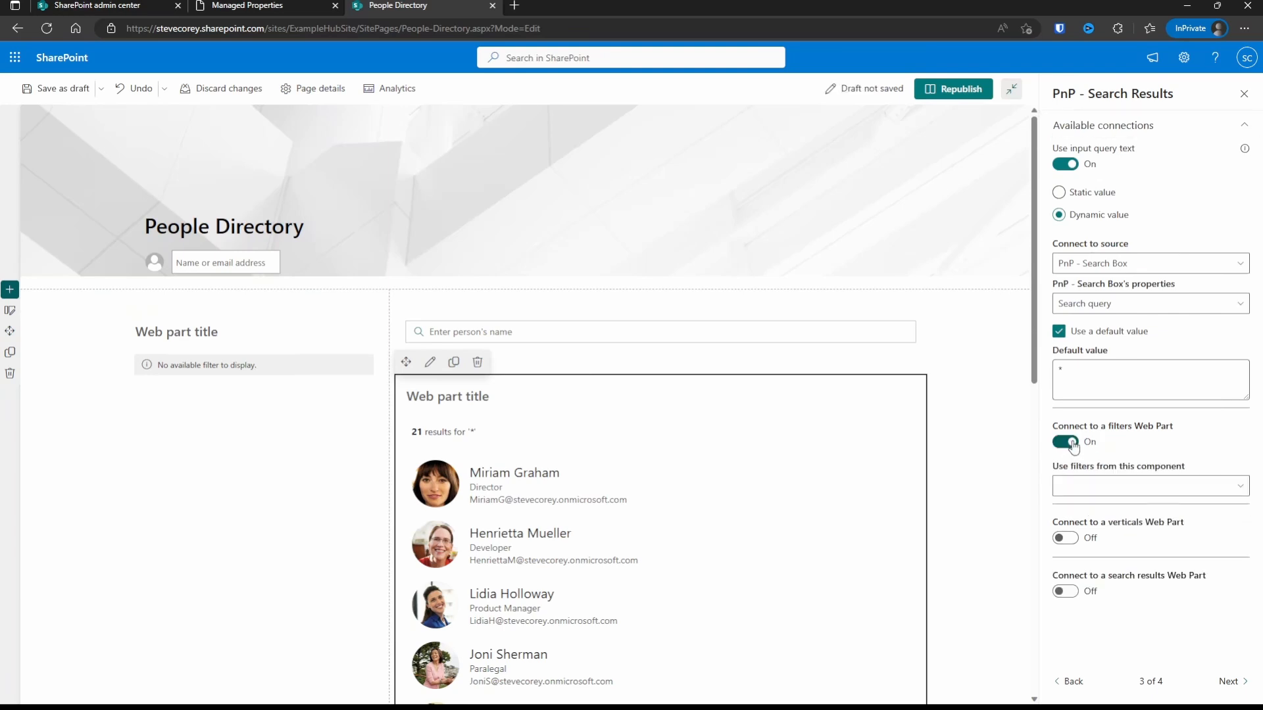
{"action": "left_click", "coordinate": [1150, 486]}
{"action": "left_click", "coordinate": [1123, 510]}
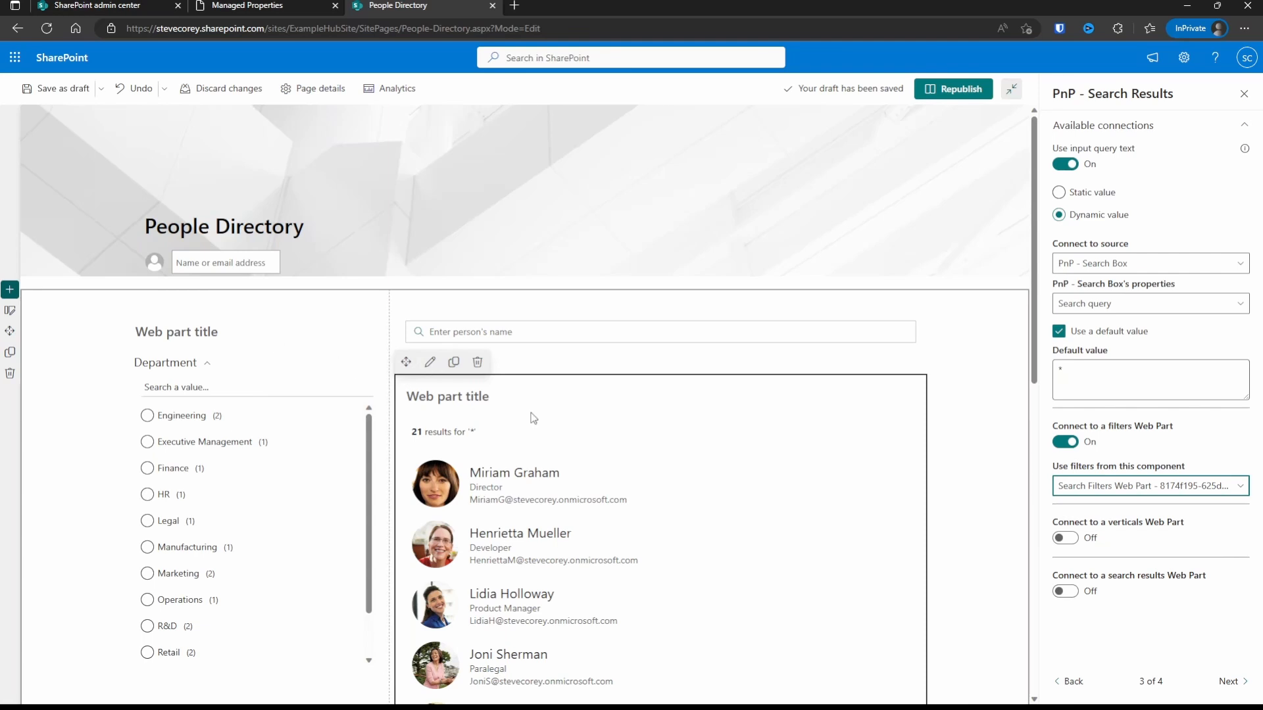
Step: Republish the People Directory page and filter the listed people by the Marketing department
{"action": "left_click", "coordinate": [961, 91]}
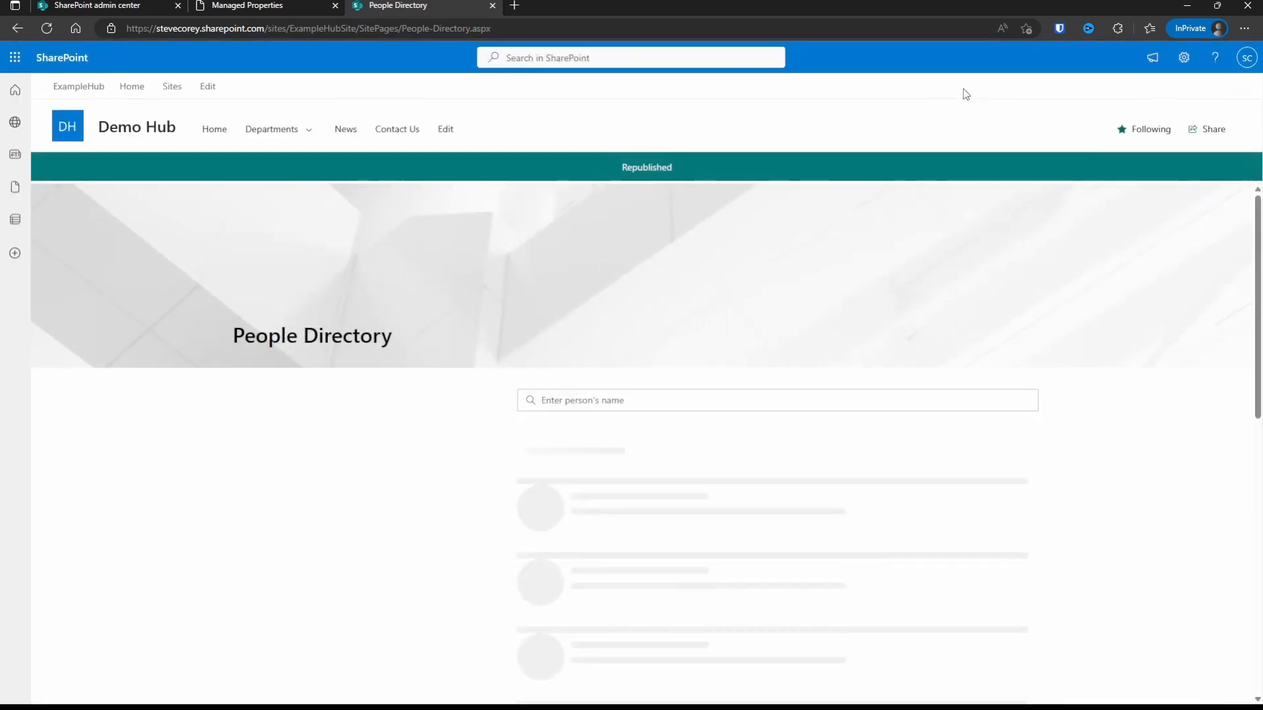
{"action": "scroll", "coordinate": [775, 378], "scroll_direction": "down", "scroll_amount": 2}
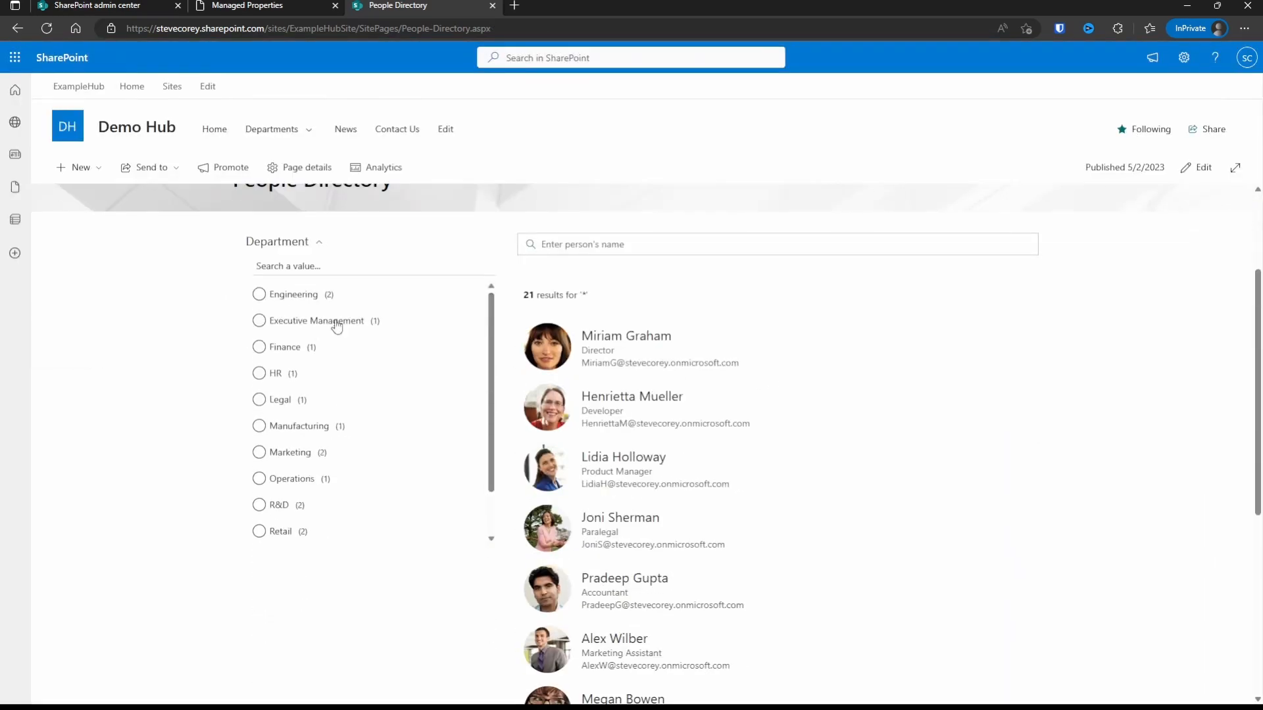
{"action": "left_click", "coordinate": [258, 454]}
Step: Search the directory by a person's first name, try the Retail department filter, and clear the search
{"action": "left_click", "coordinate": [640, 245]}
{"action": "type", "text": "adele"}
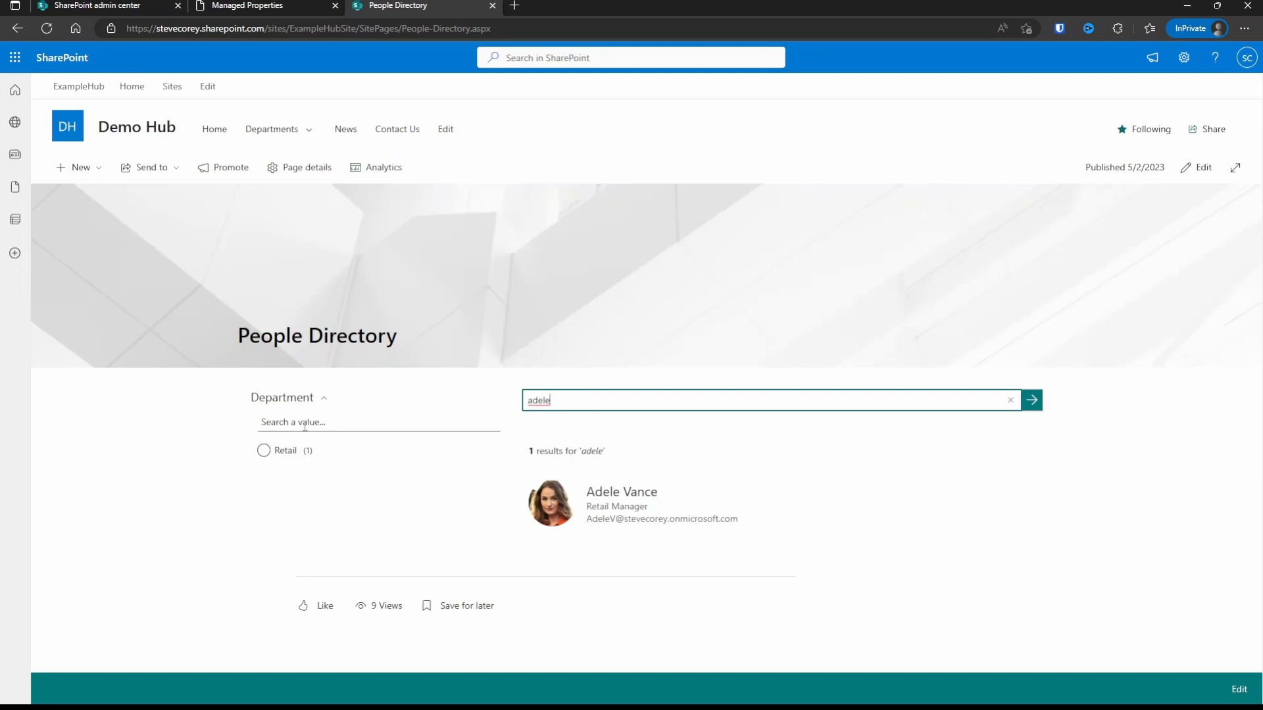
{"action": "left_click", "coordinate": [269, 453]}
{"action": "left_click", "coordinate": [1011, 401]}
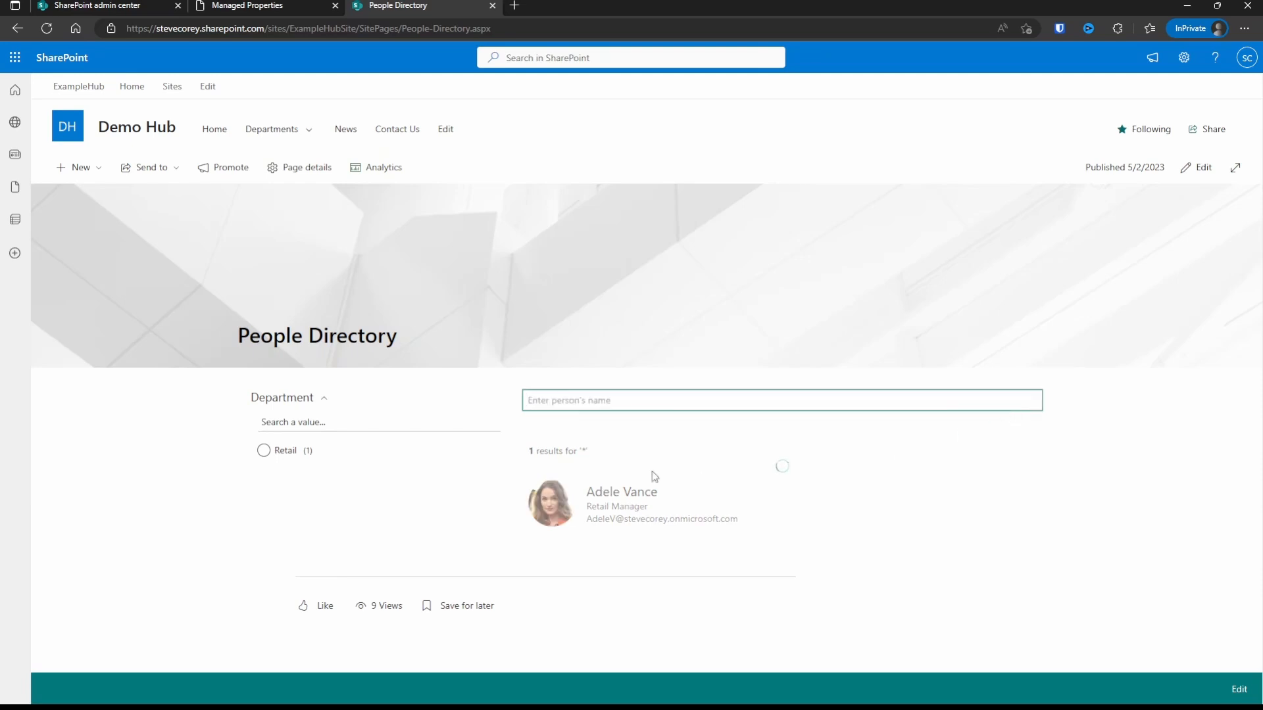
Step: Filter the directory by the Engineering department and clear that filter
{"action": "scroll", "coordinate": [471, 484], "scroll_direction": "down", "scroll_amount": 3}
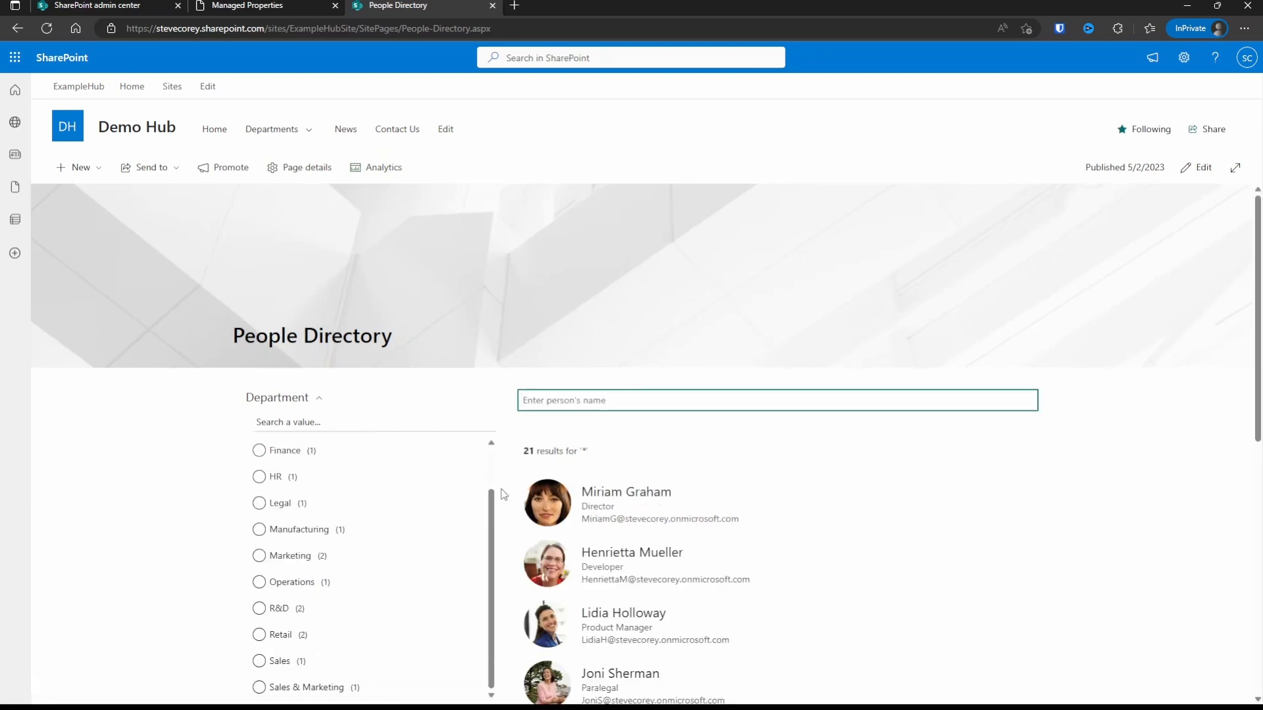
{"action": "scroll", "coordinate": [502, 496], "scroll_direction": "down", "scroll_amount": 3}
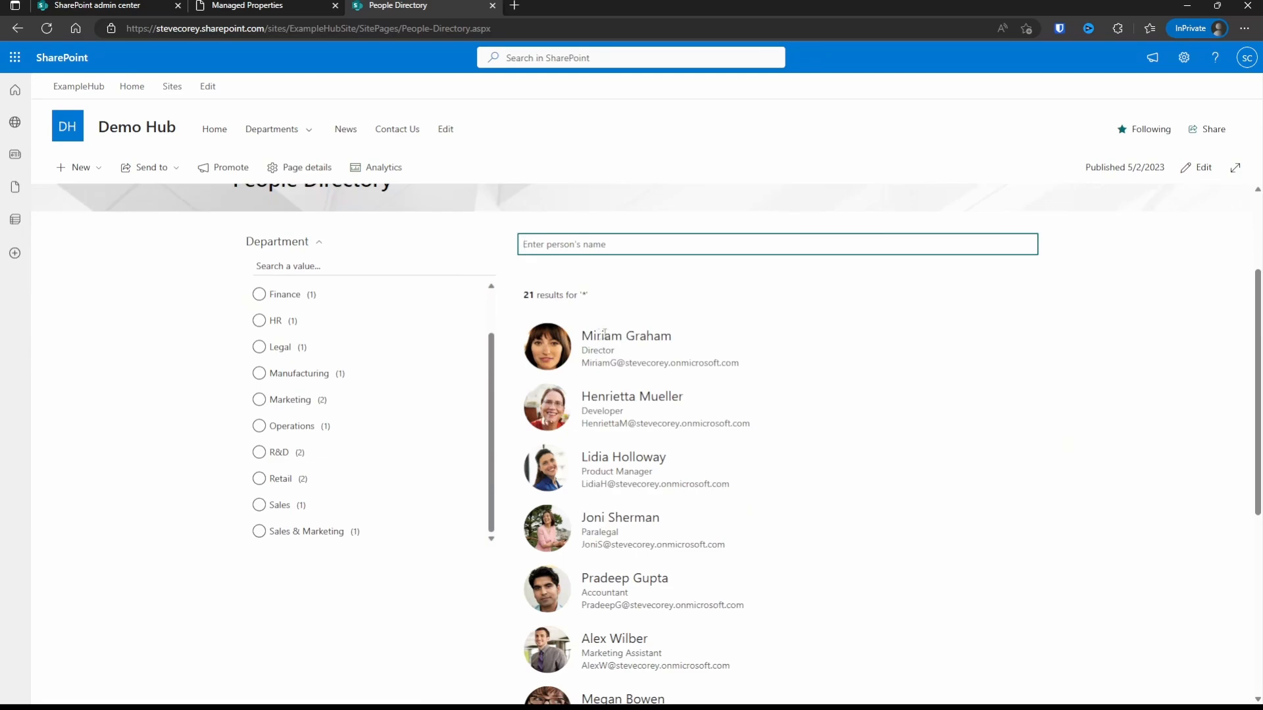
{"action": "scroll", "coordinate": [722, 593], "scroll_direction": "down", "scroll_amount": 3}
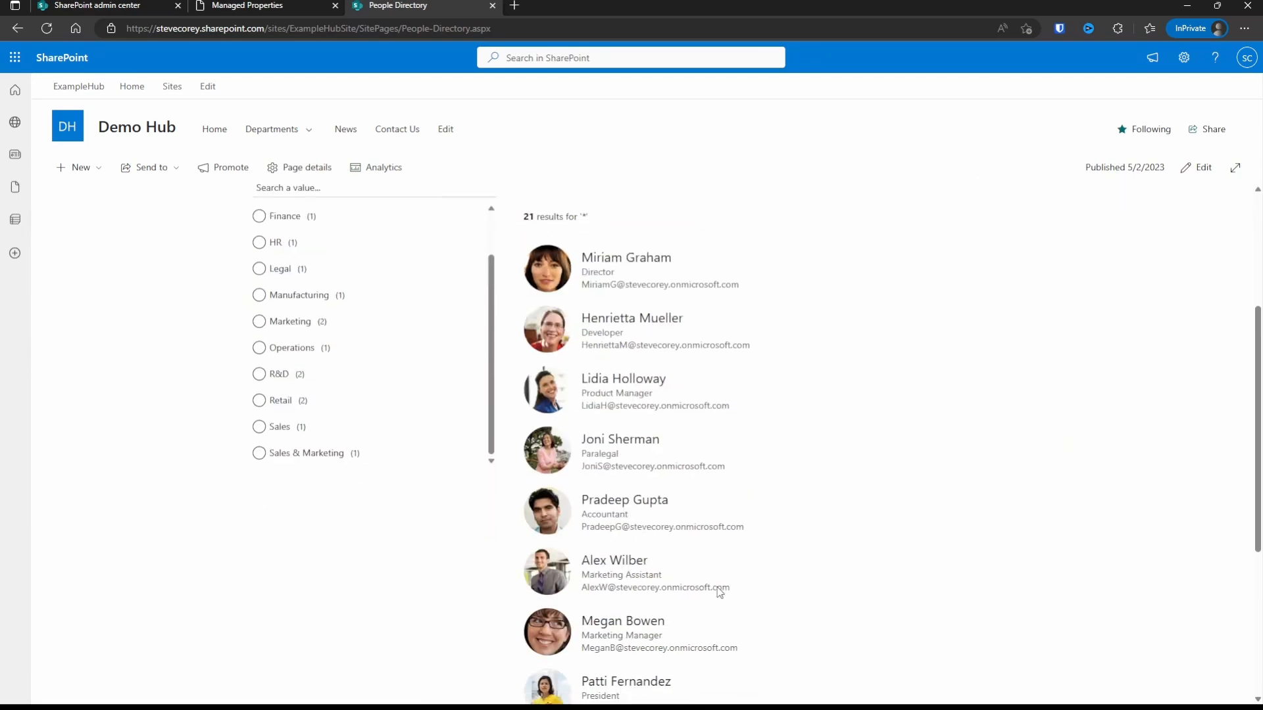
{"action": "scroll", "coordinate": [723, 593], "scroll_direction": "up", "scroll_amount": 4}
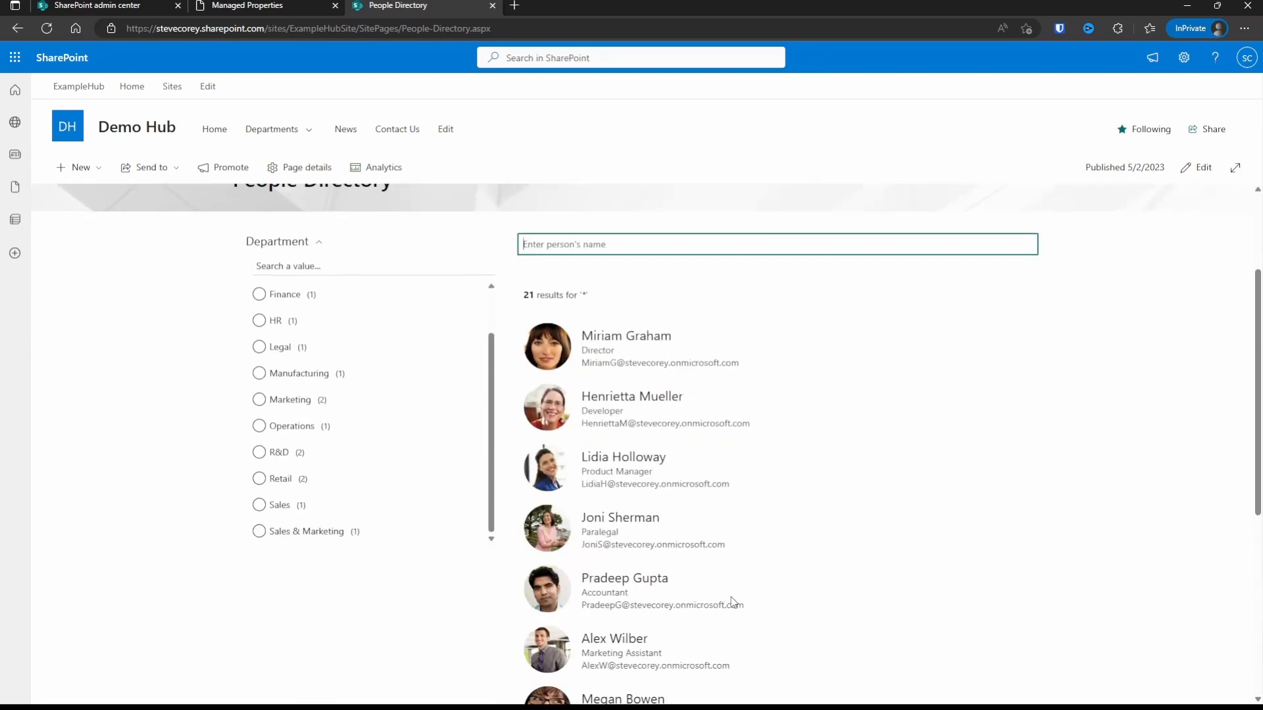
{"action": "scroll", "coordinate": [263, 421], "scroll_direction": "up", "scroll_amount": 3}
{"action": "left_click", "coordinate": [262, 373]}
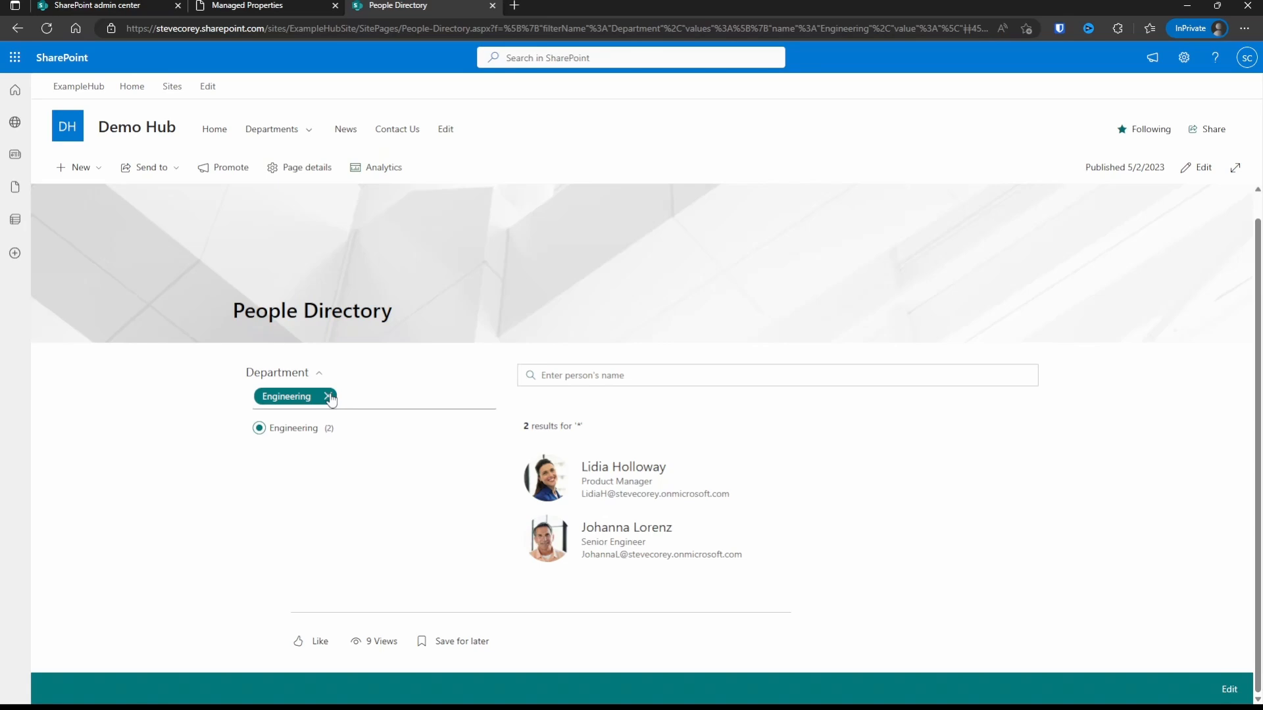
{"action": "left_click", "coordinate": [327, 397]}
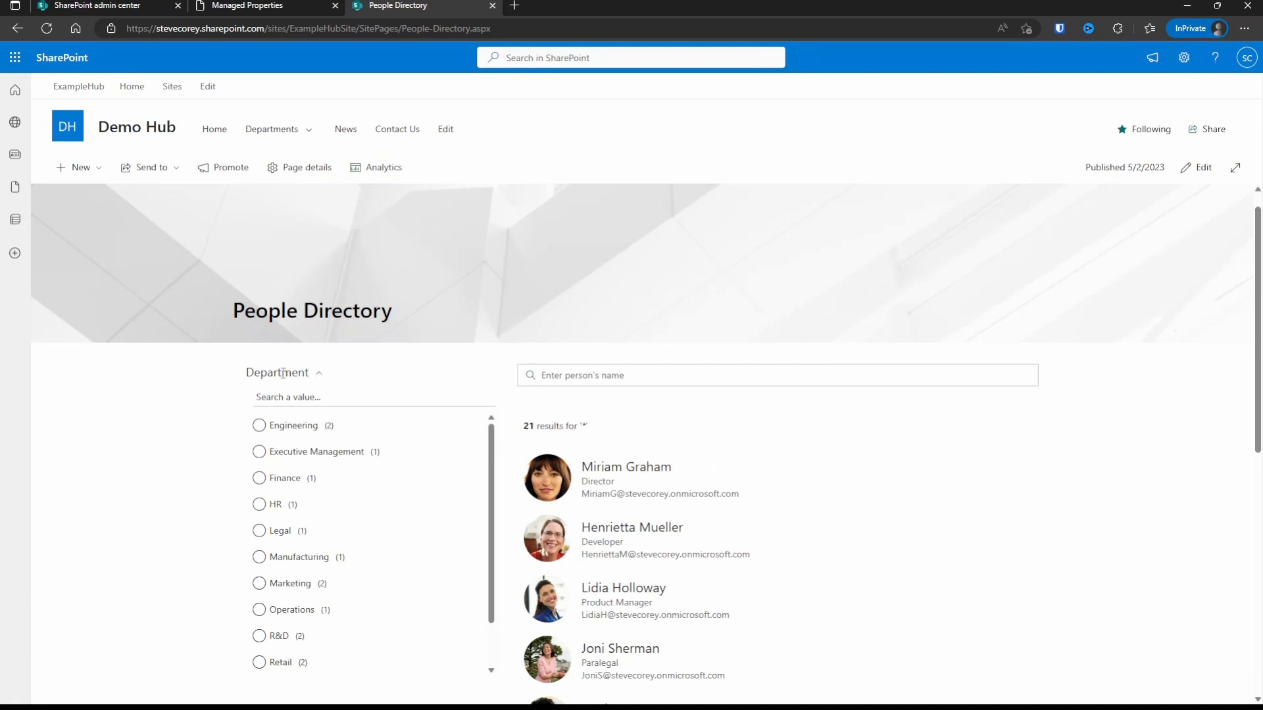
{"action": "scroll", "coordinate": [287, 435], "scroll_direction": "down", "scroll_amount": 1}
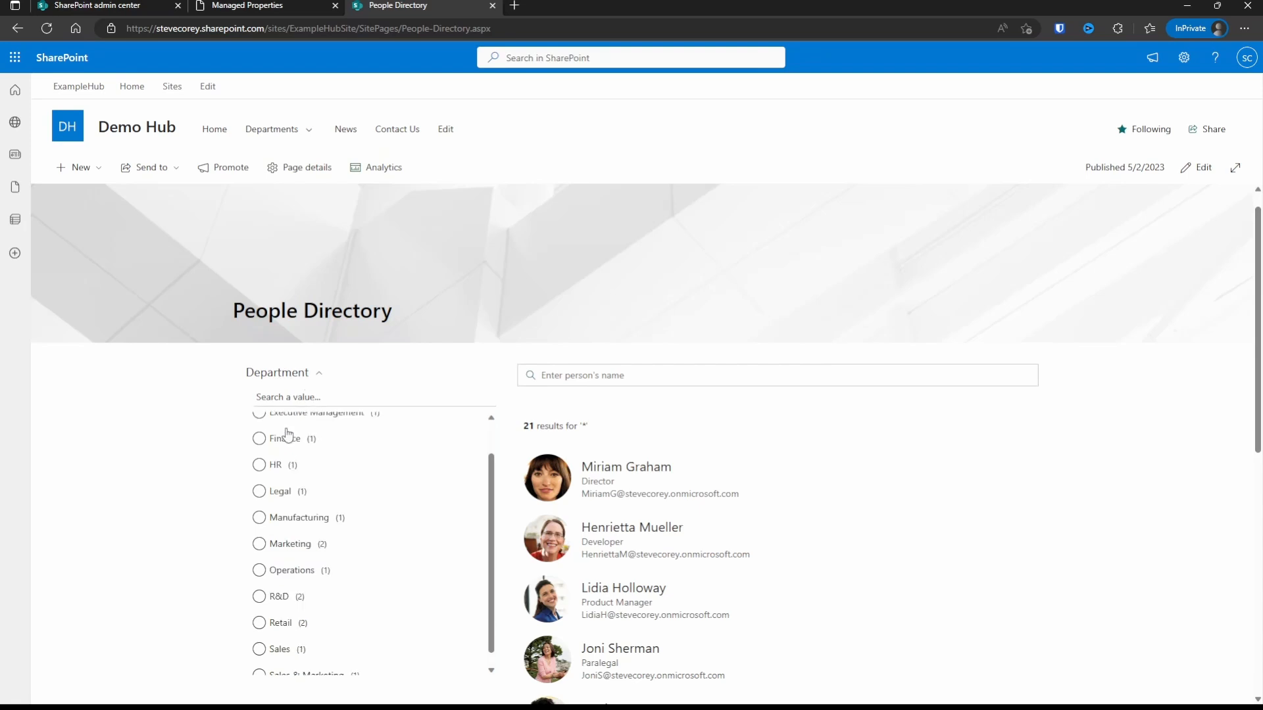
{"action": "scroll", "coordinate": [210, 441], "scroll_direction": "down", "scroll_amount": 1}
{"action": "scroll", "coordinate": [209, 440], "scroll_direction": "down", "scroll_amount": 1}
{"action": "scroll", "coordinate": [324, 451], "scroll_direction": "up", "scroll_amount": 1}
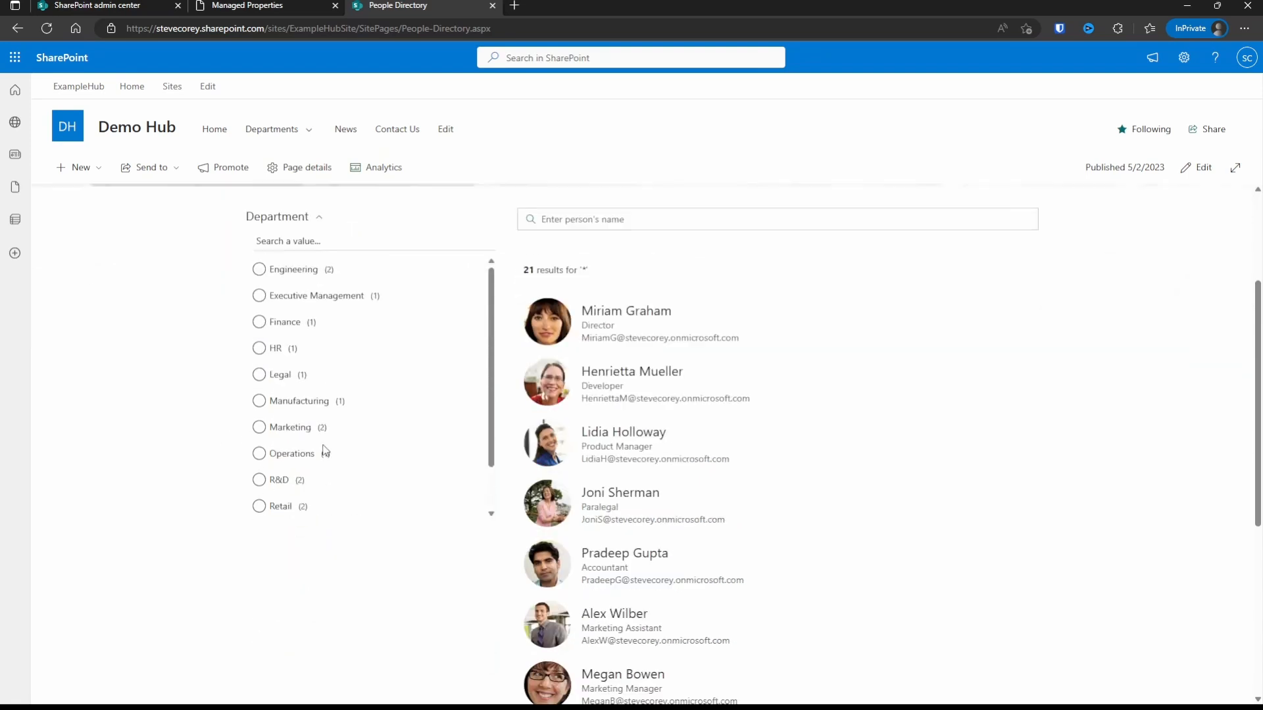
{"action": "scroll", "coordinate": [286, 447], "scroll_direction": "up", "scroll_amount": 1}
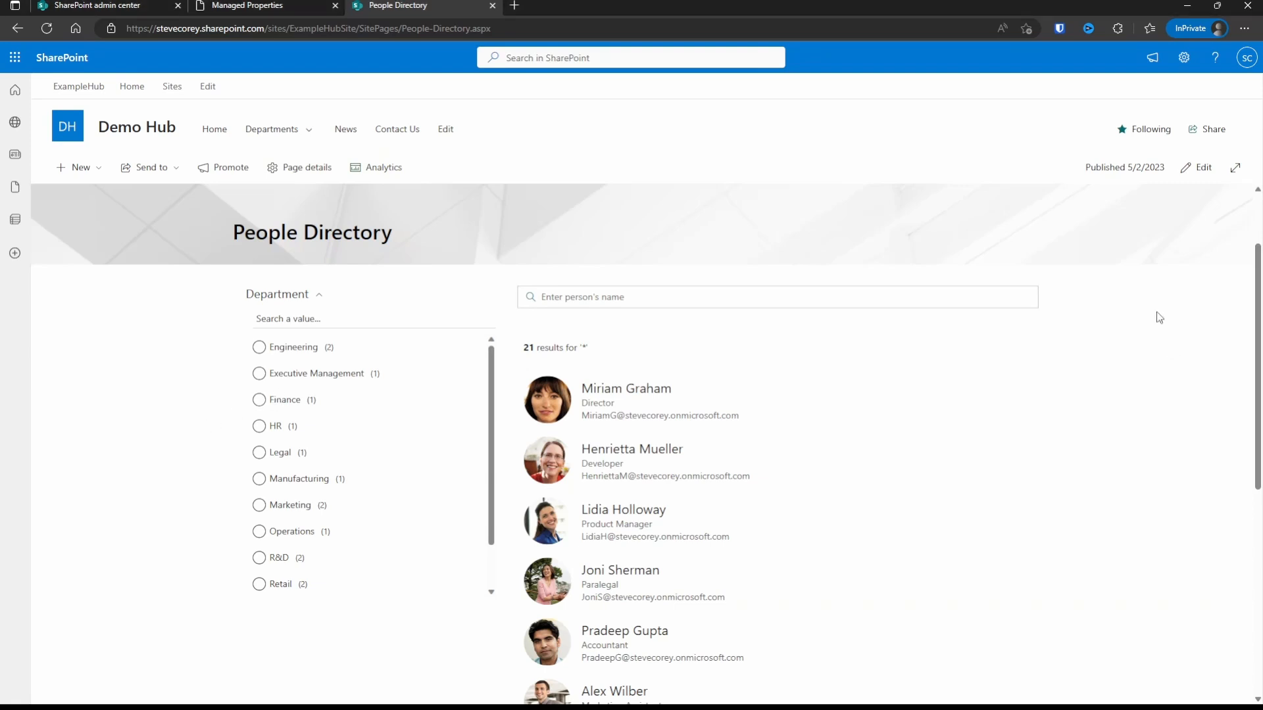
Step: Edit the page's Department filter to allow multiple values with OR as the operator between them, and save it
{"action": "left_click", "coordinate": [1197, 167]}
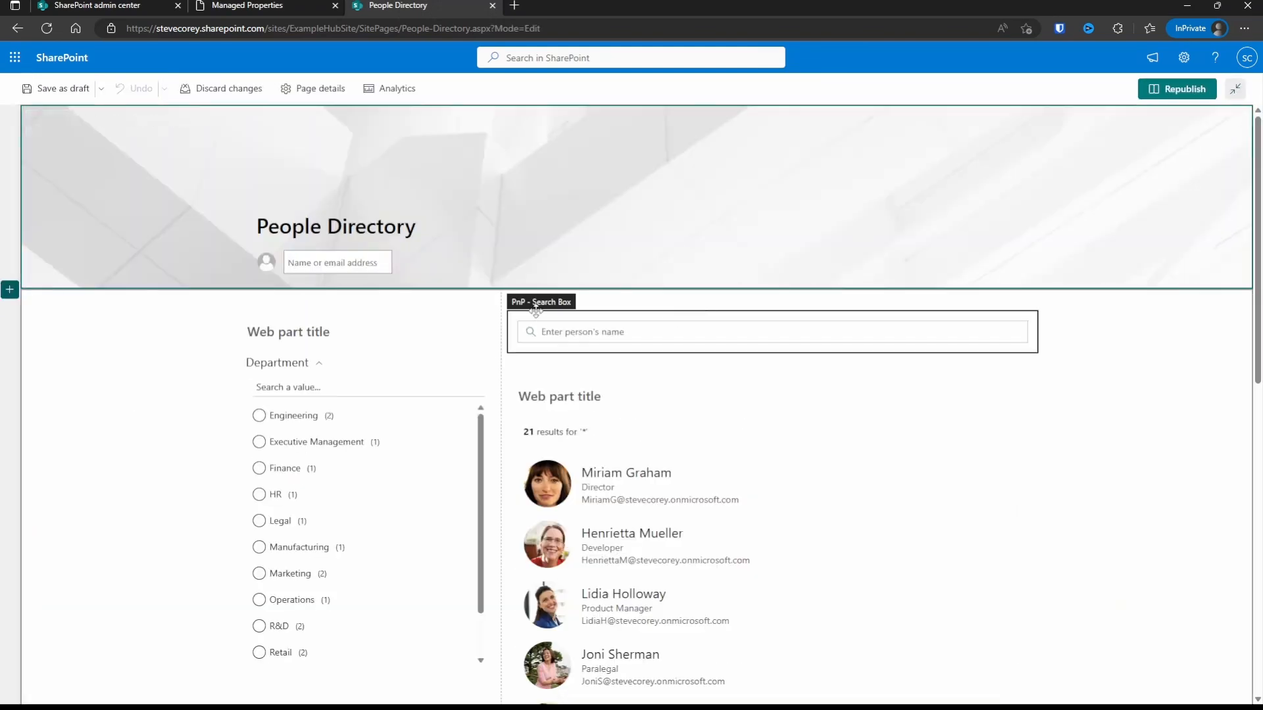
{"action": "left_click", "coordinate": [271, 296]}
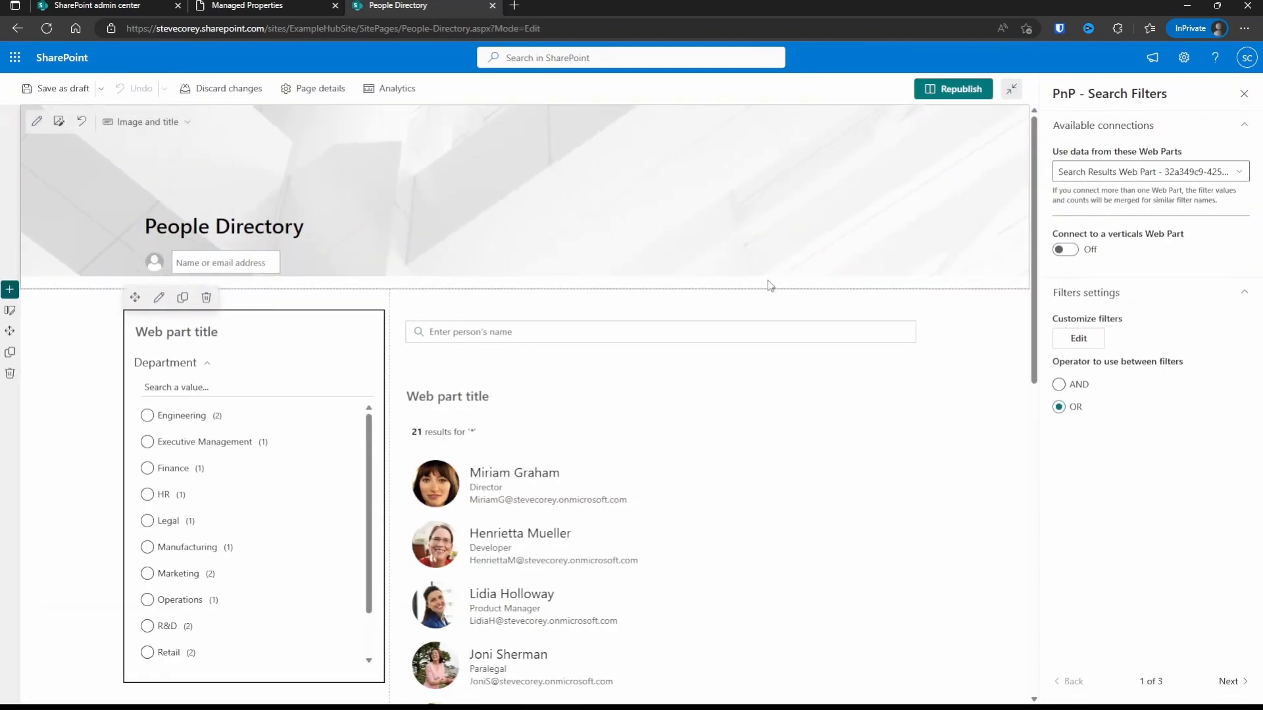
{"action": "left_click", "coordinate": [1149, 373]}
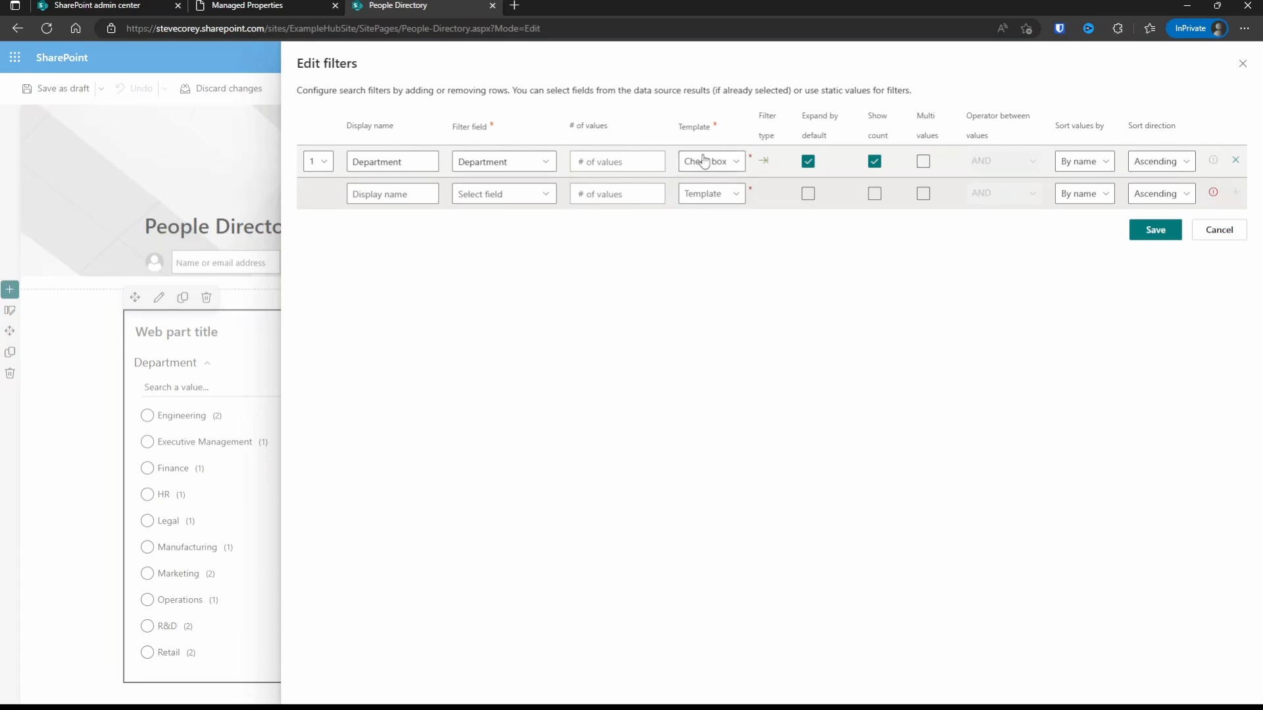
{"action": "left_click", "coordinate": [924, 165]}
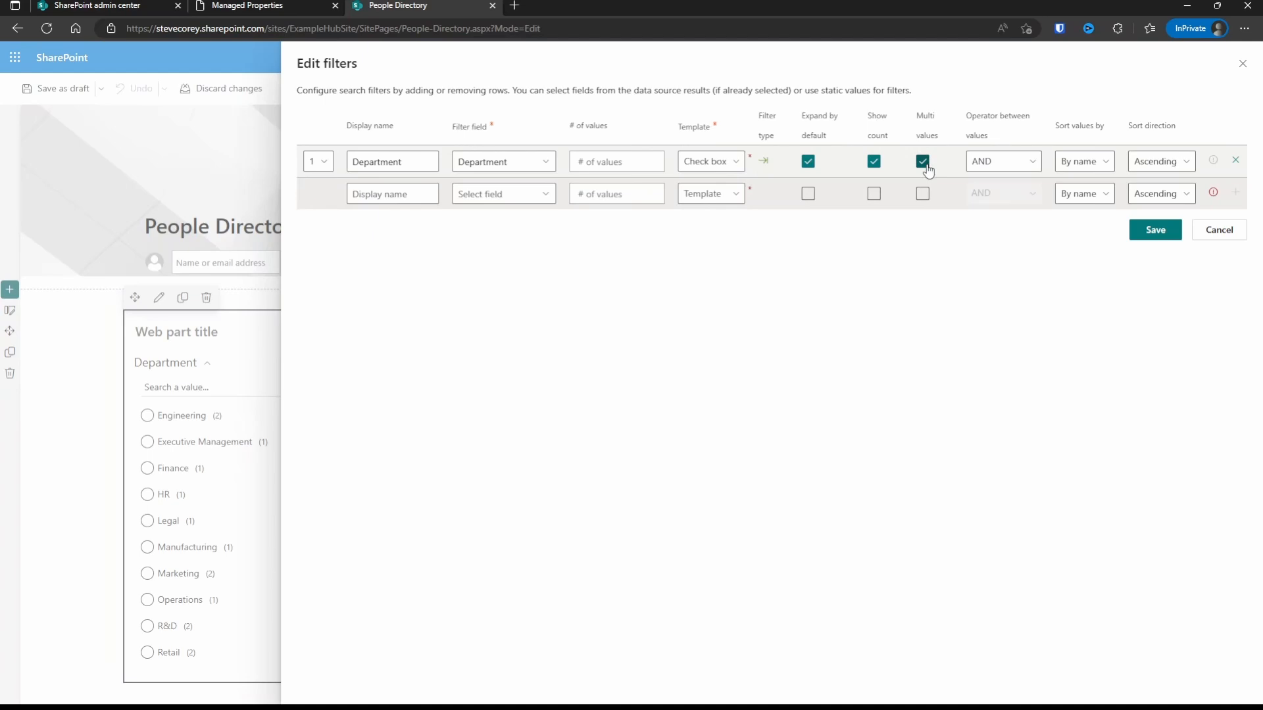
{"action": "left_click", "coordinate": [1011, 163]}
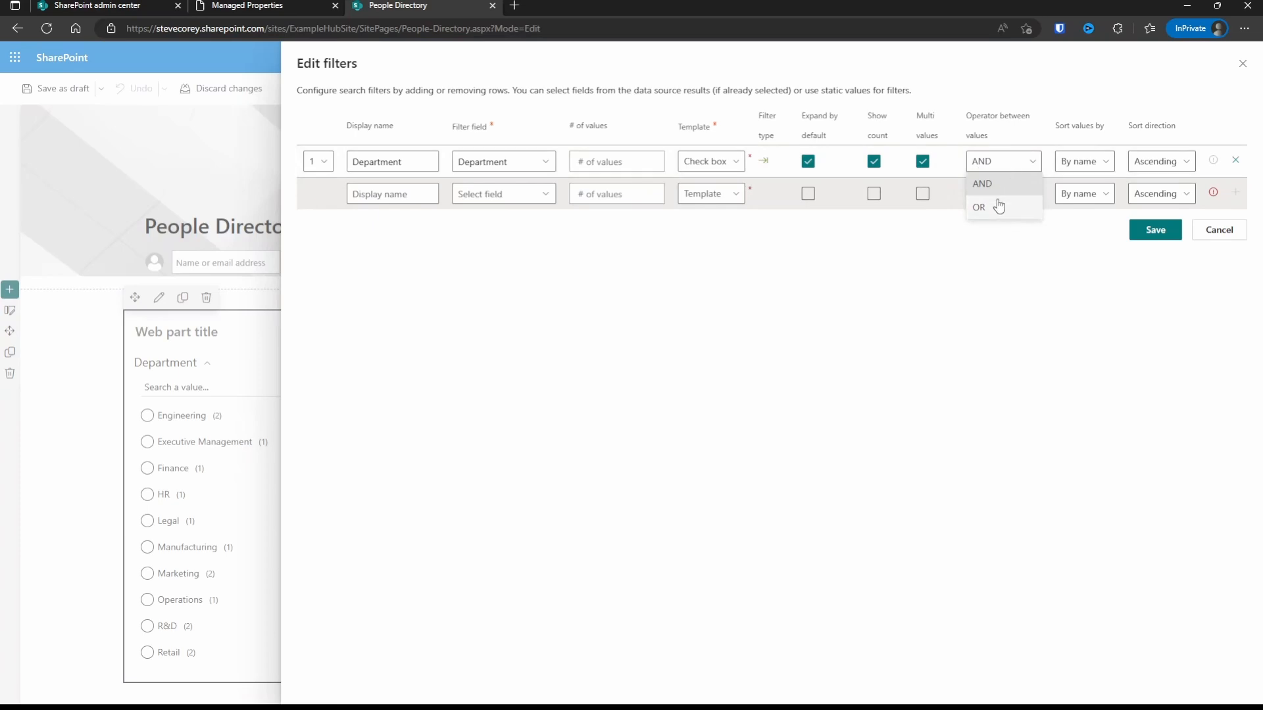
{"action": "left_click", "coordinate": [1108, 239]}
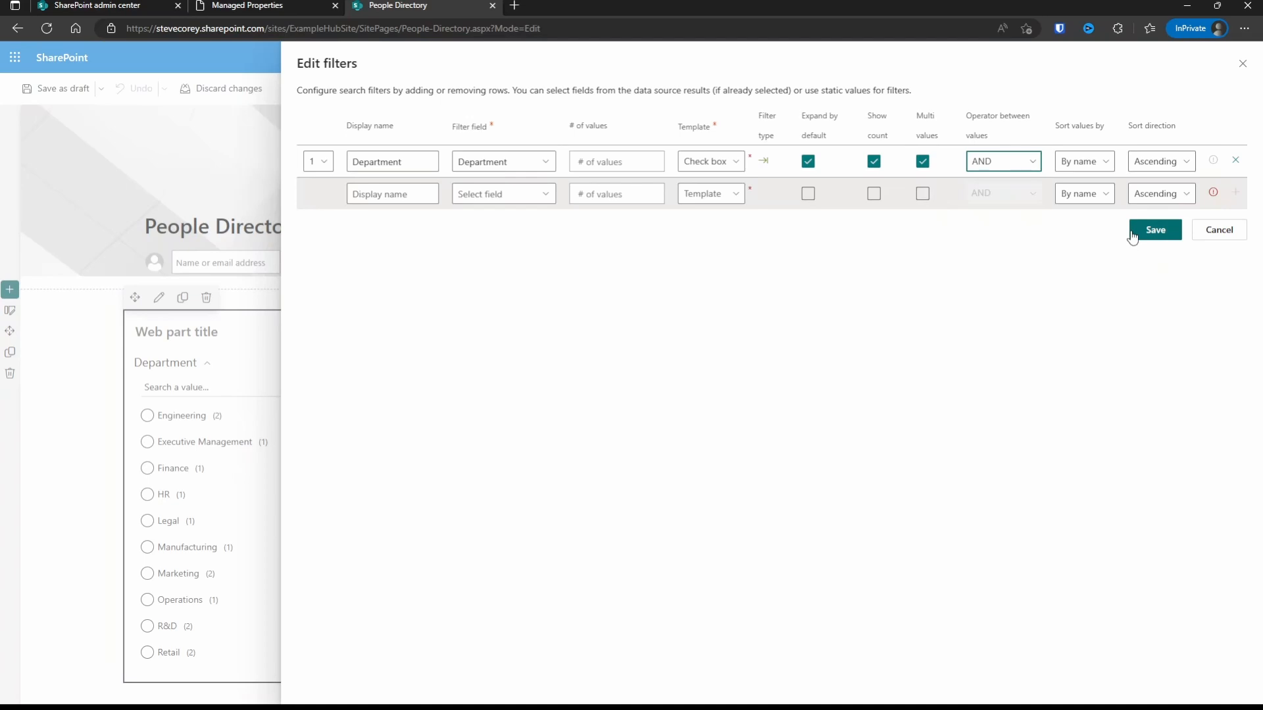
{"action": "left_click", "coordinate": [1011, 173]}
{"action": "left_click", "coordinate": [1005, 204]}
{"action": "left_click", "coordinate": [1155, 231]}
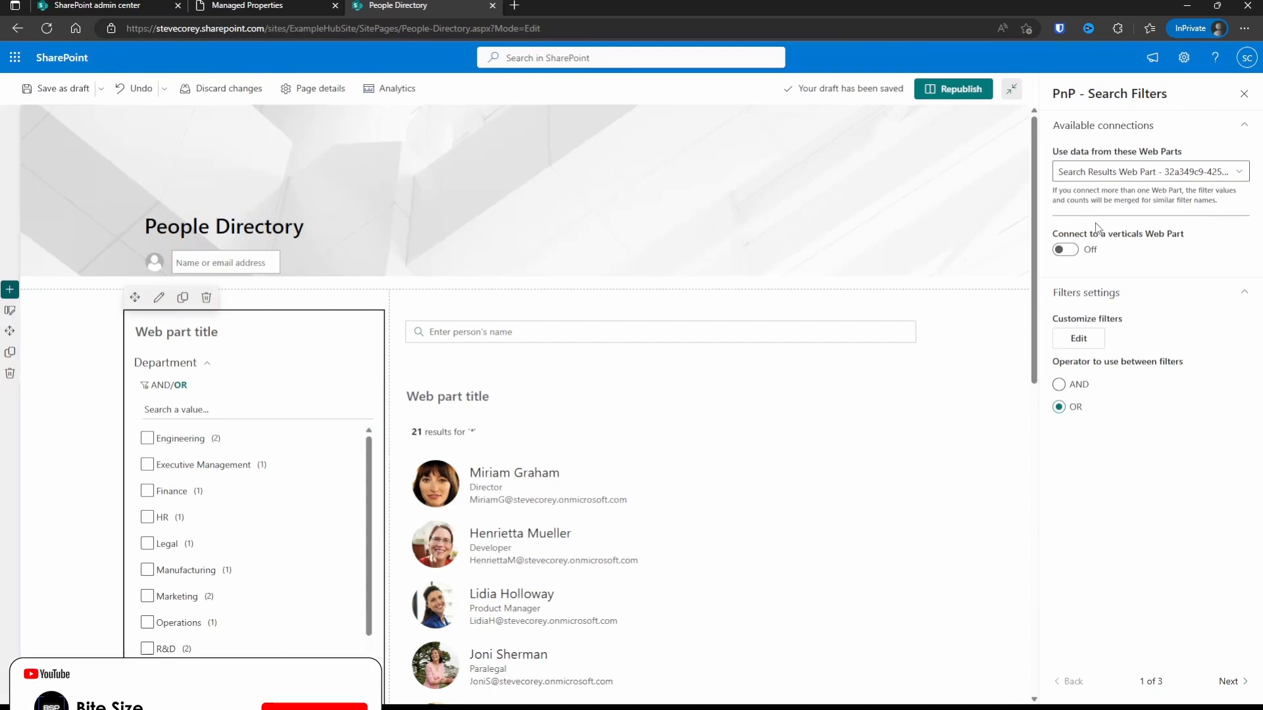
Step: Republish the People Directory page and filter the people by the Engineering, Finance and Manufacturing departments
{"action": "left_click", "coordinate": [956, 88]}
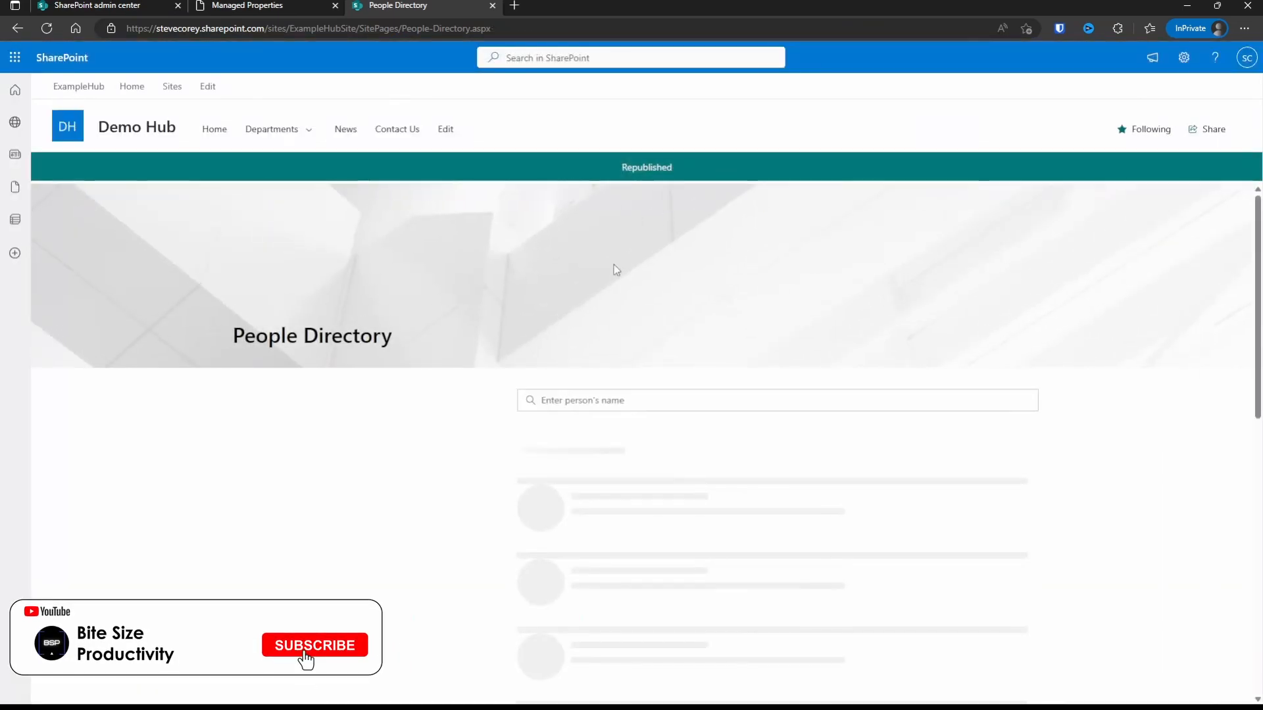
{"action": "mouse_move", "coordinate": [491, 399]}
{"action": "left_mouse_down"}
{"action": "mouse_move", "coordinate": [493, 430]}
{"action": "mouse_move", "coordinate": [492, 399]}
{"action": "left_mouse_up"}
{"action": "scroll", "coordinate": [181, 402], "scroll_direction": "down", "scroll_amount": 2}
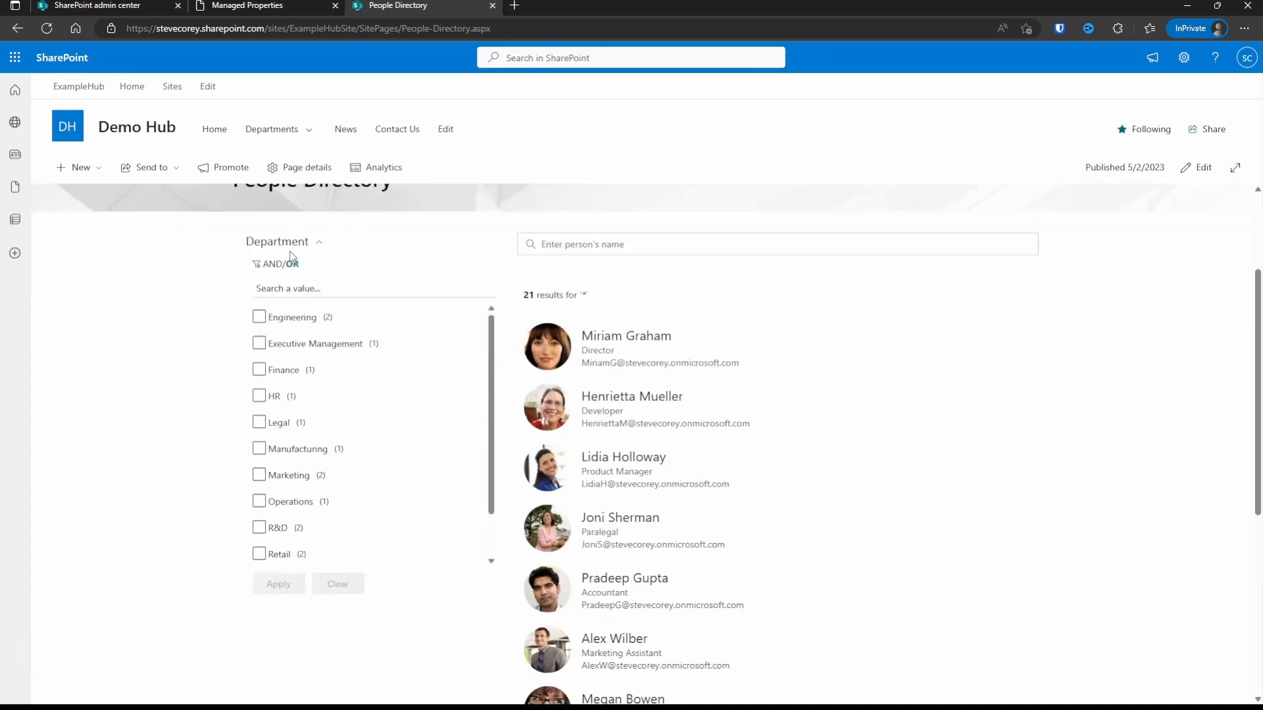
{"action": "left_click", "coordinate": [259, 319]}
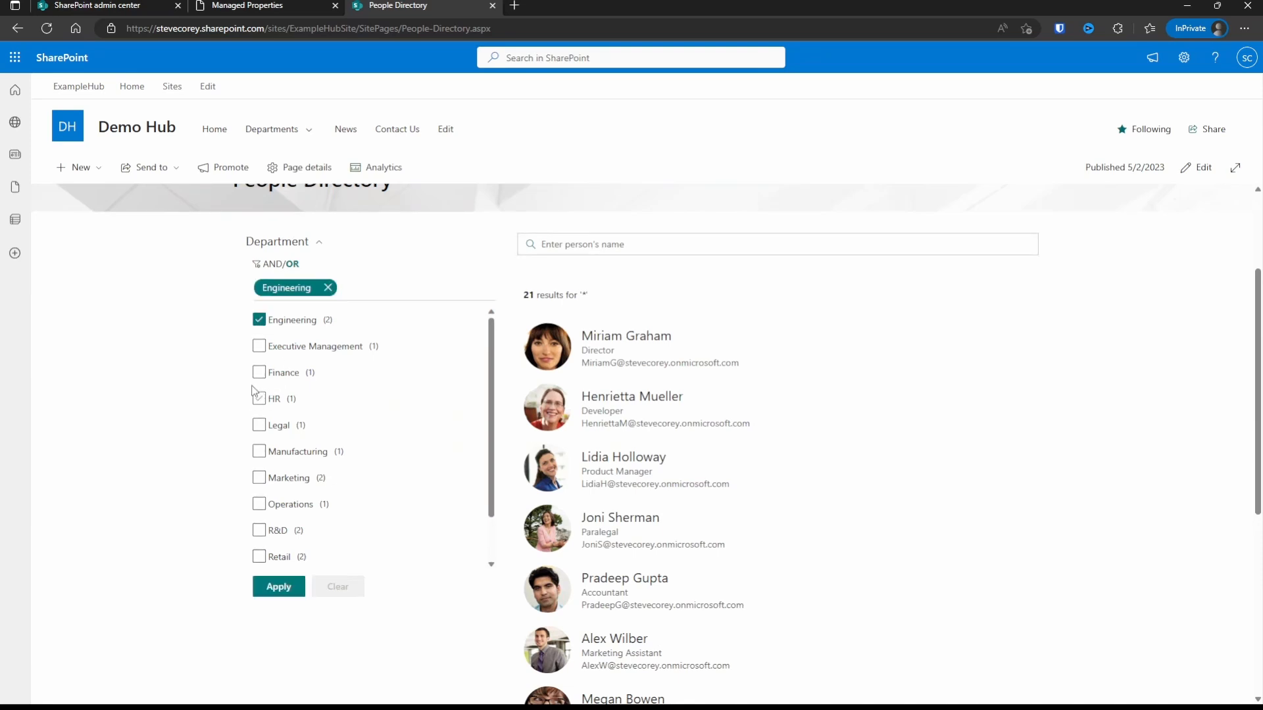
{"action": "left_click", "coordinate": [258, 374]}
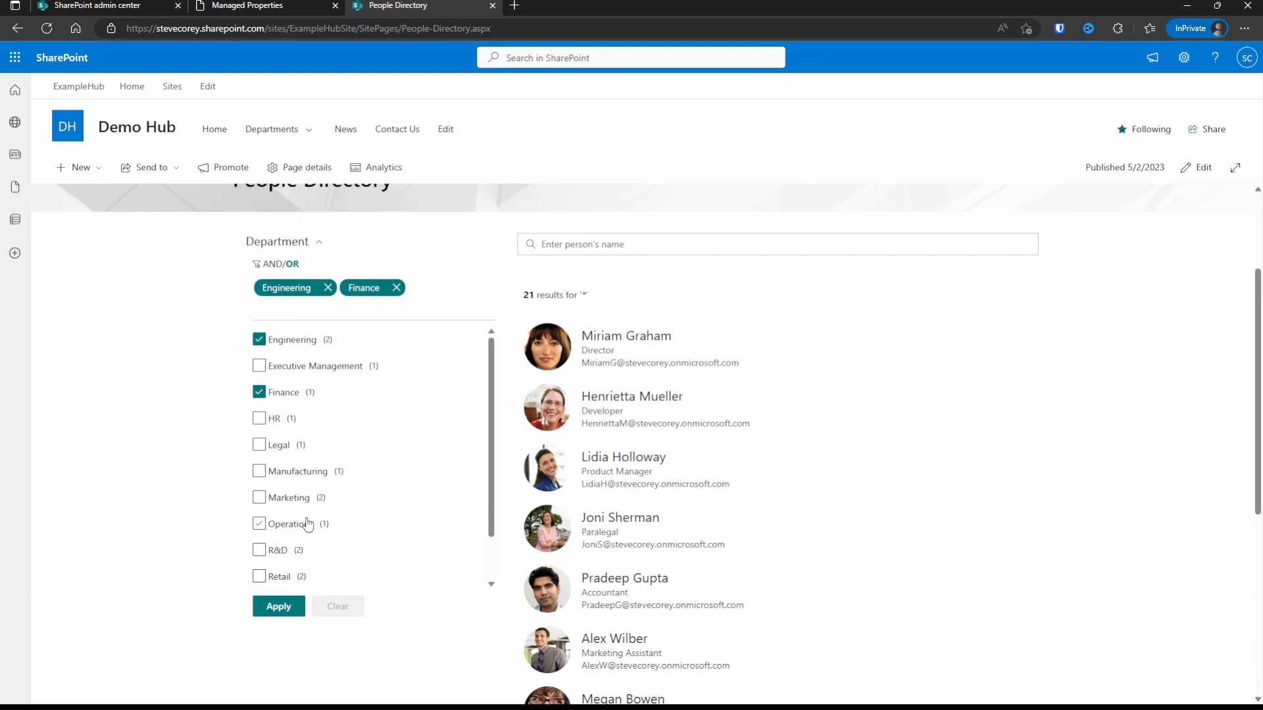
{"action": "left_click", "coordinate": [259, 472]}
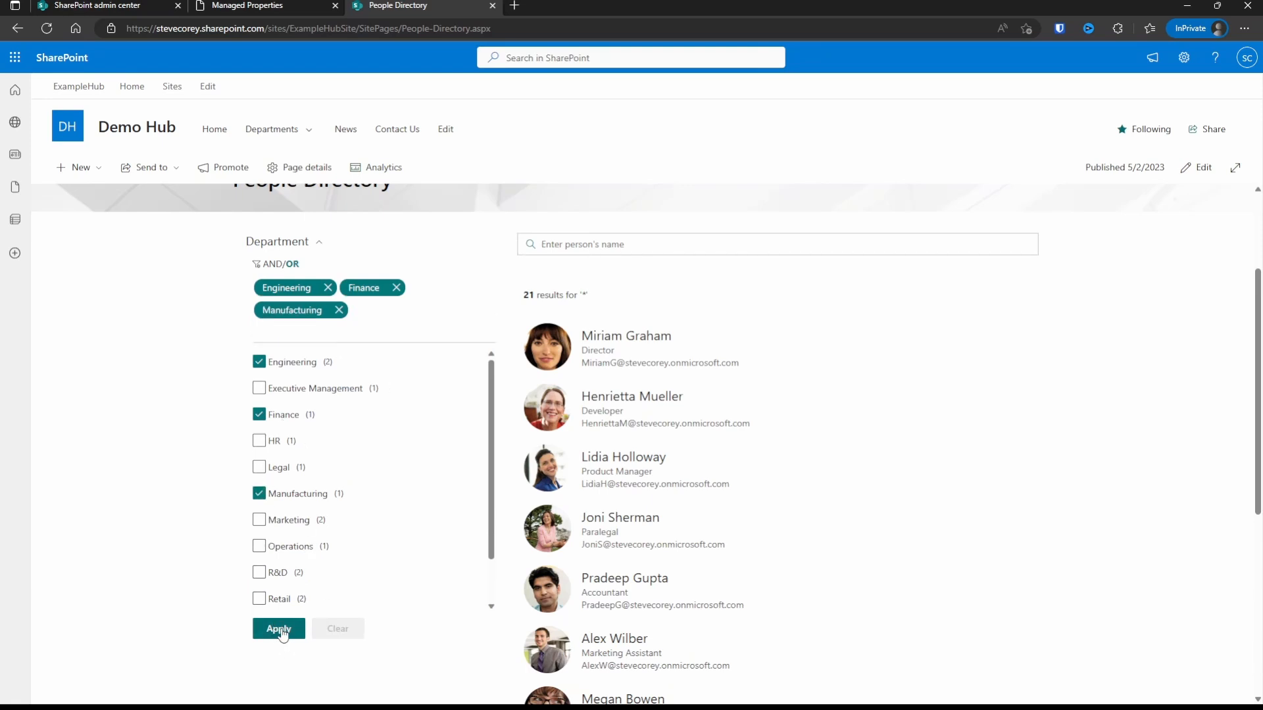
{"action": "left_click", "coordinate": [280, 630]}
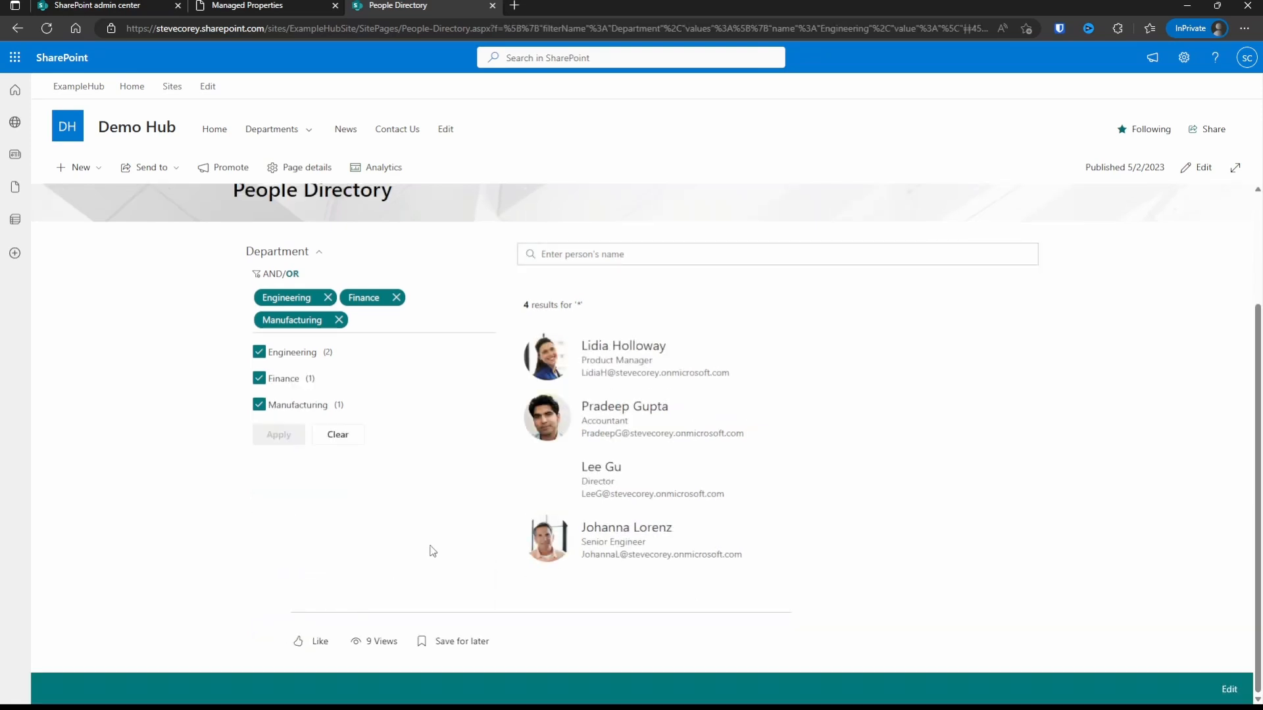
Step: Narrow the department filter to Engineering only, and clear that last filter value as well
{"action": "left_click", "coordinate": [339, 320]}
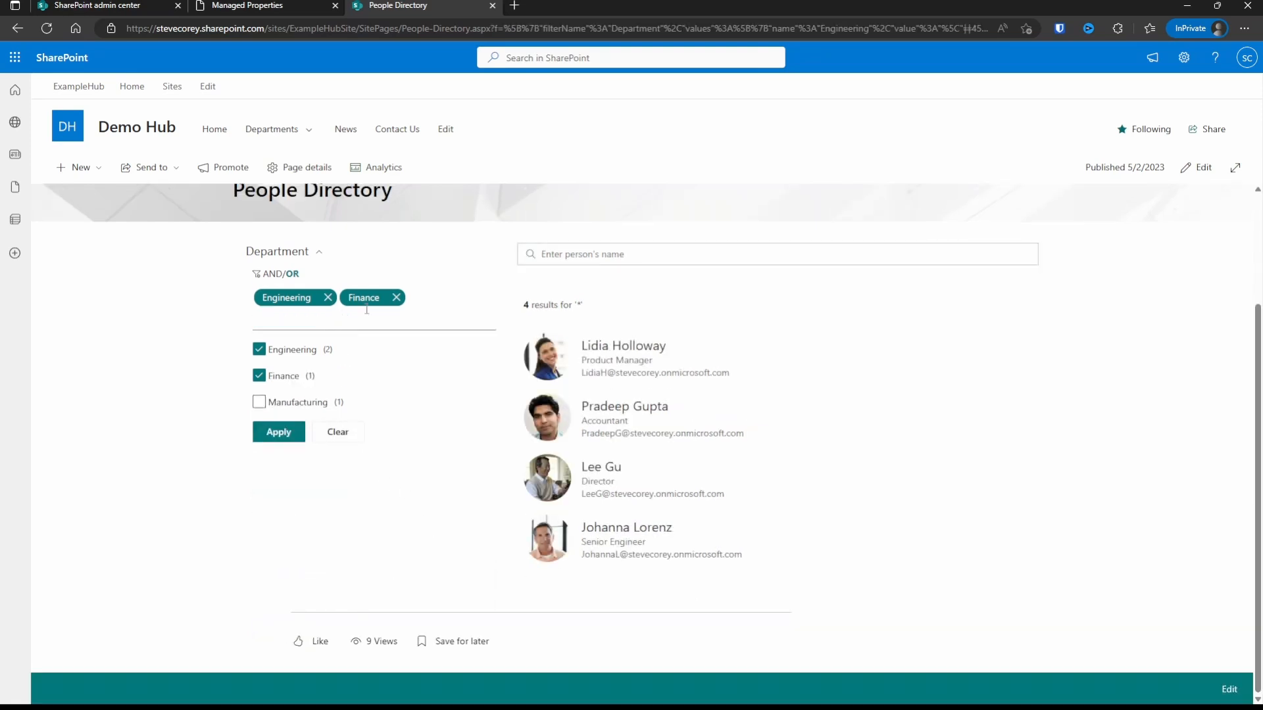
{"action": "left_click", "coordinate": [396, 297]}
{"action": "left_click", "coordinate": [277, 409]}
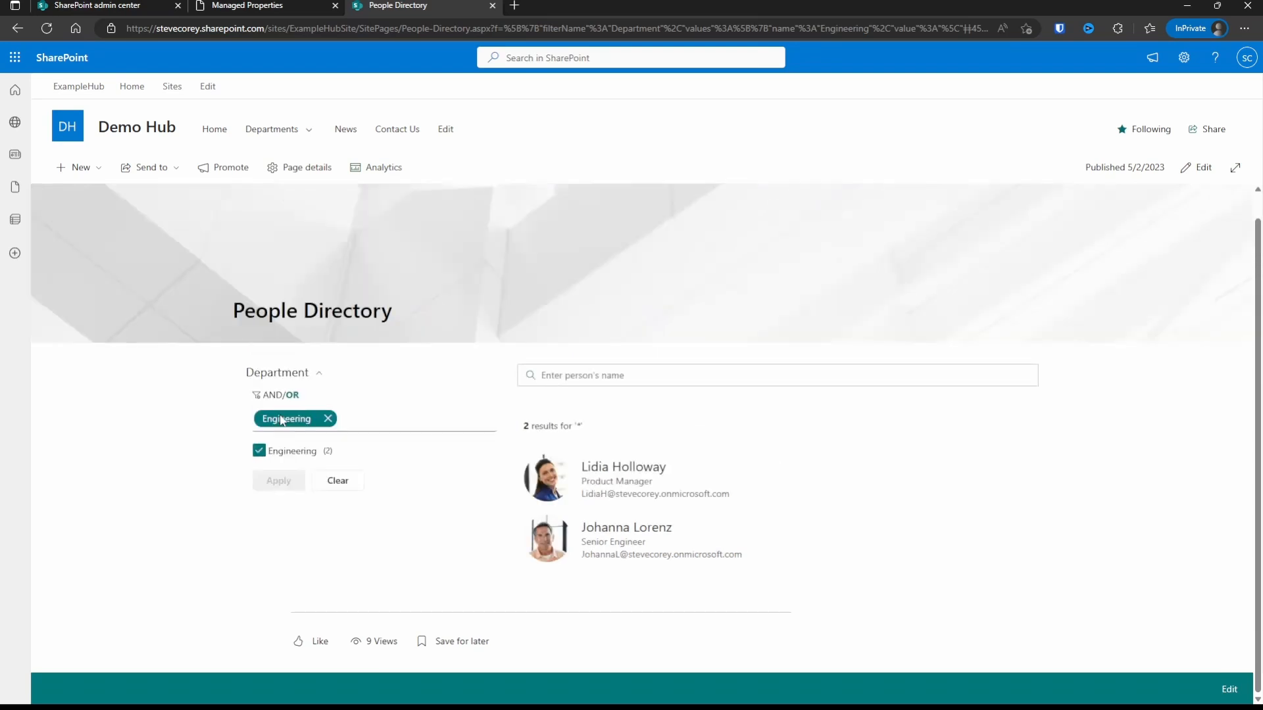
{"action": "left_click", "coordinate": [329, 418]}
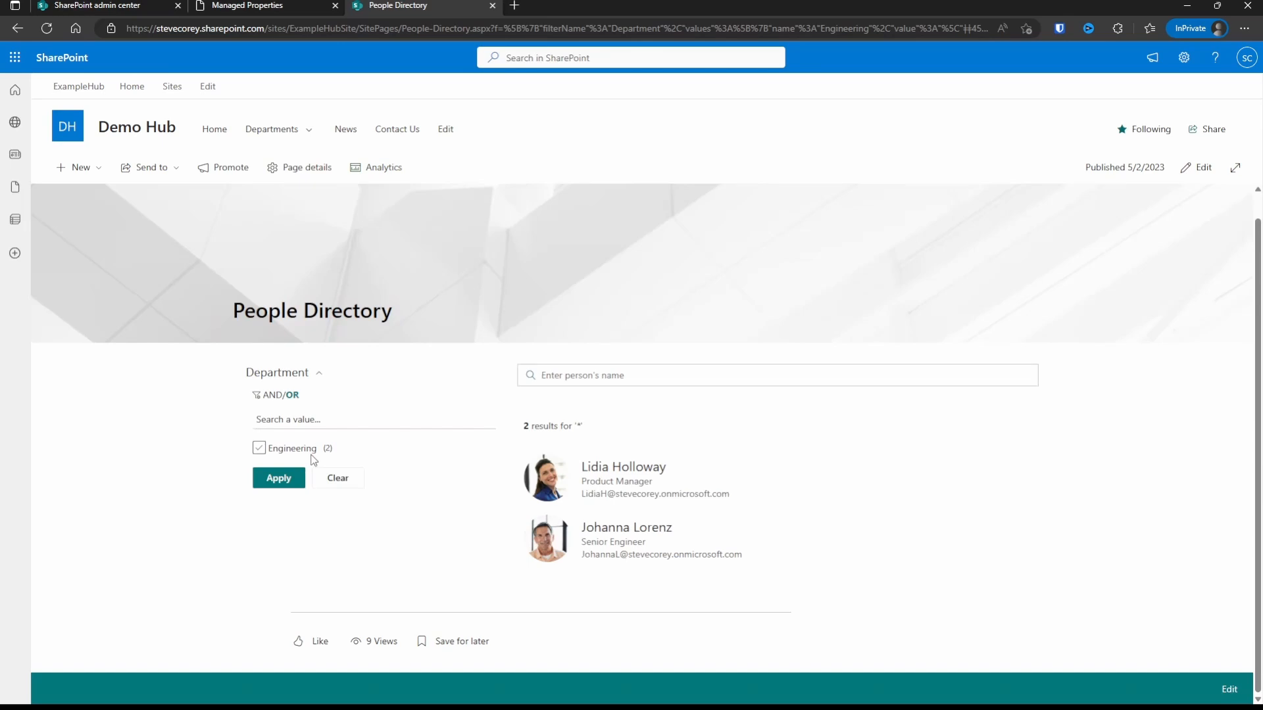
{"action": "left_click", "coordinate": [281, 483]}
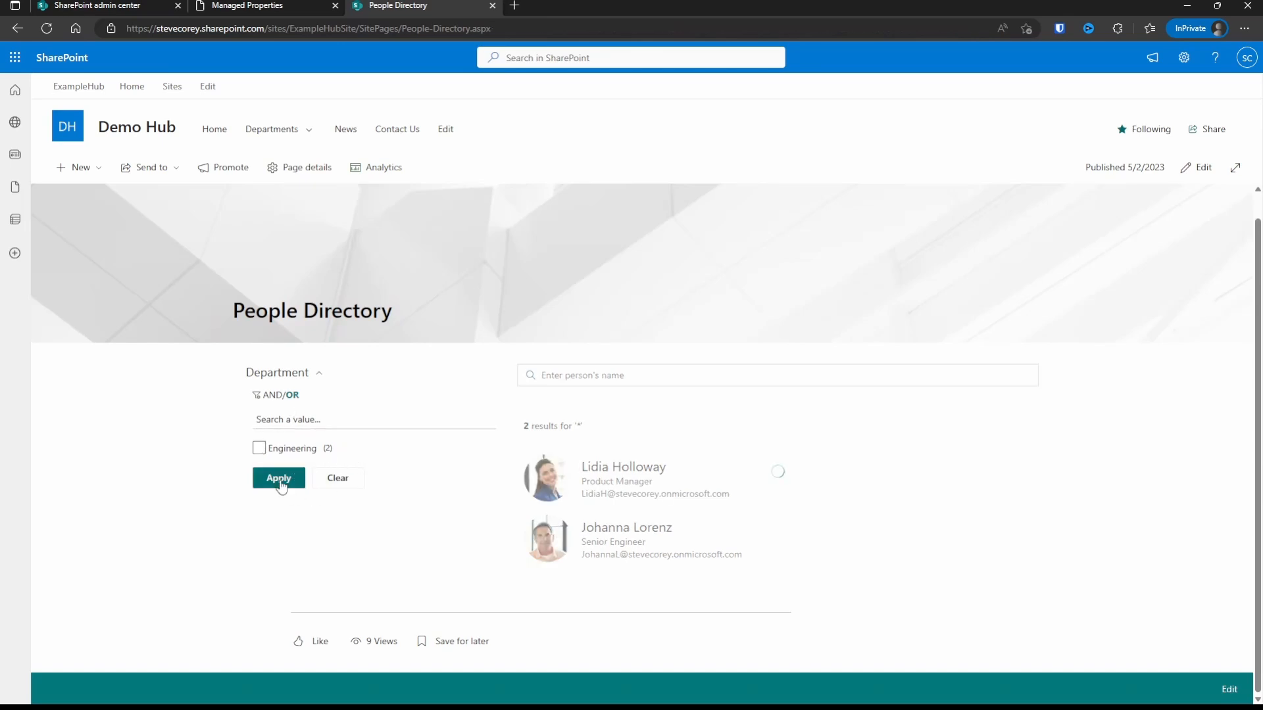
{"action": "scroll", "coordinate": [329, 526], "scroll_direction": "up", "scroll_amount": 2}
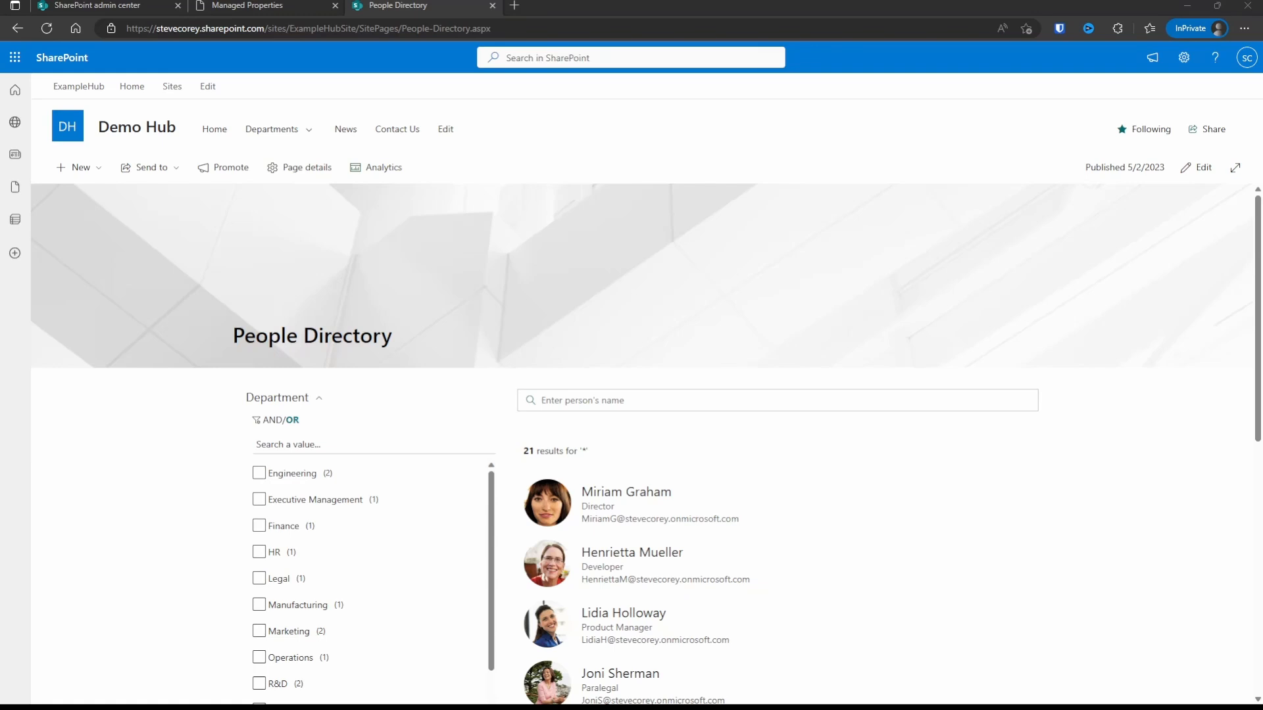
Step: Edit the page and add a PnP - Search Verticals web part above the person search box
{"action": "left_click", "coordinate": [1200, 167]}
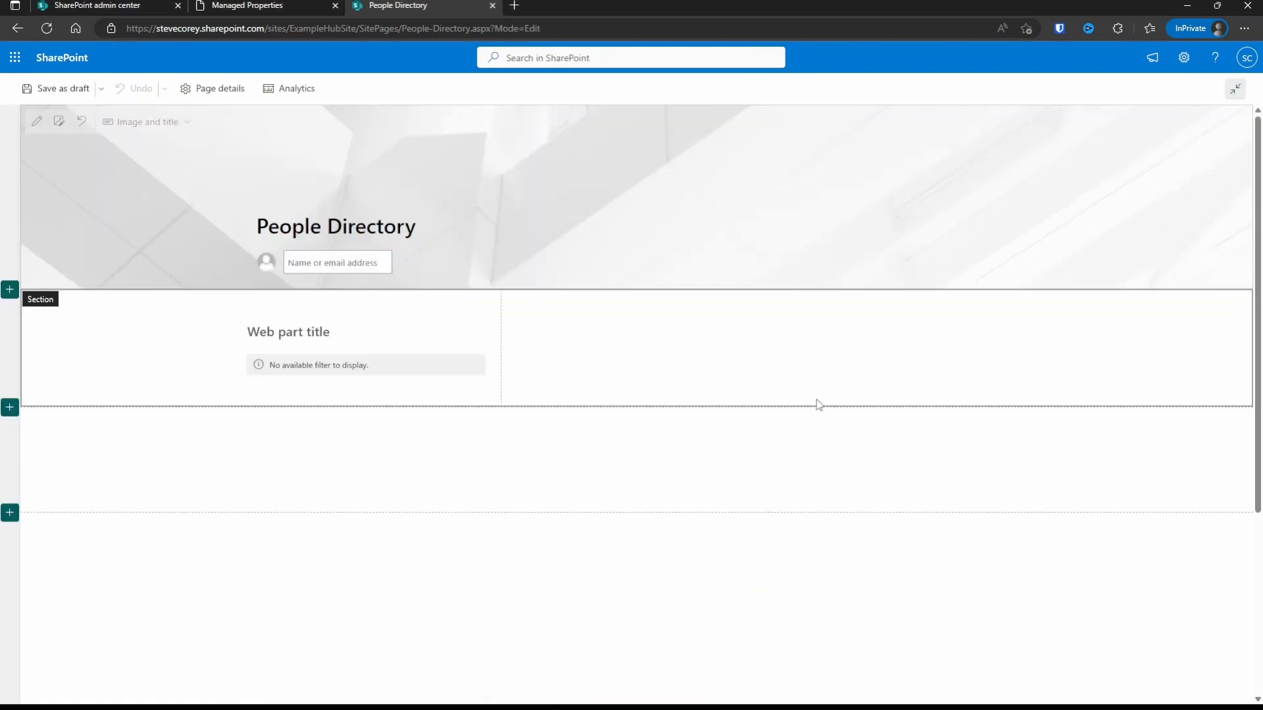
{"action": "left_click", "coordinate": [772, 300]}
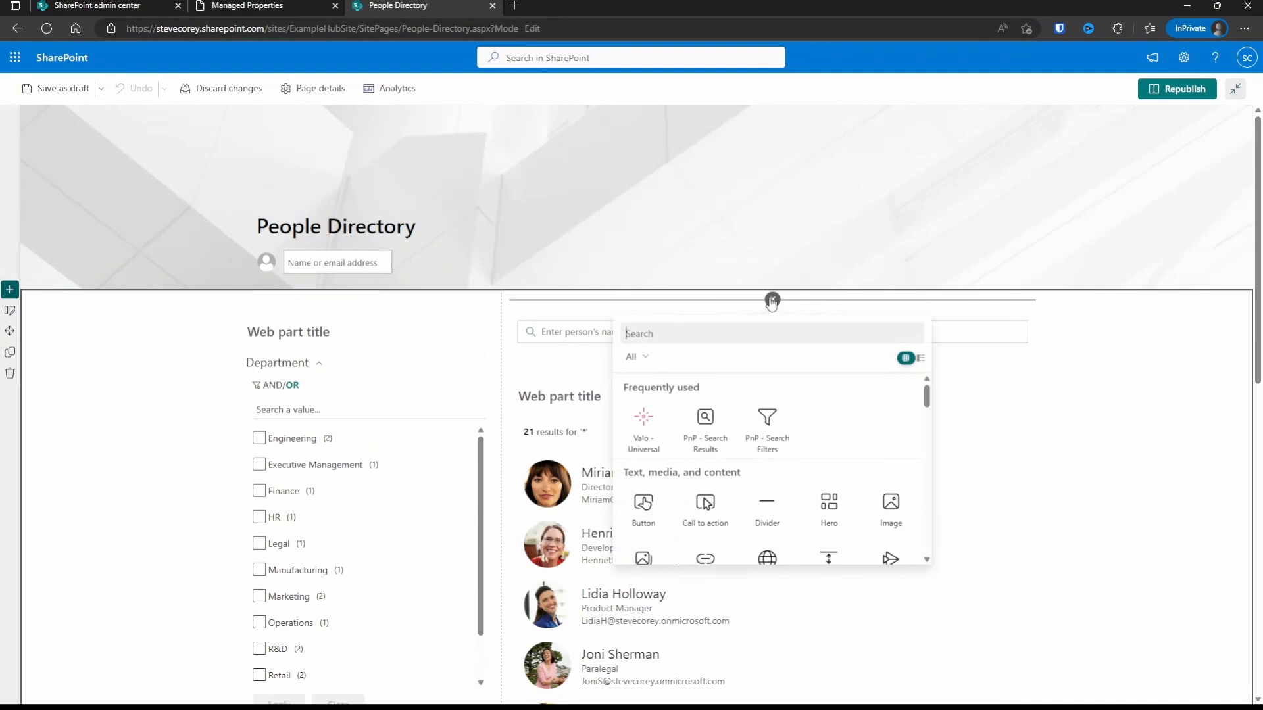
{"action": "type", "text": "ver"}
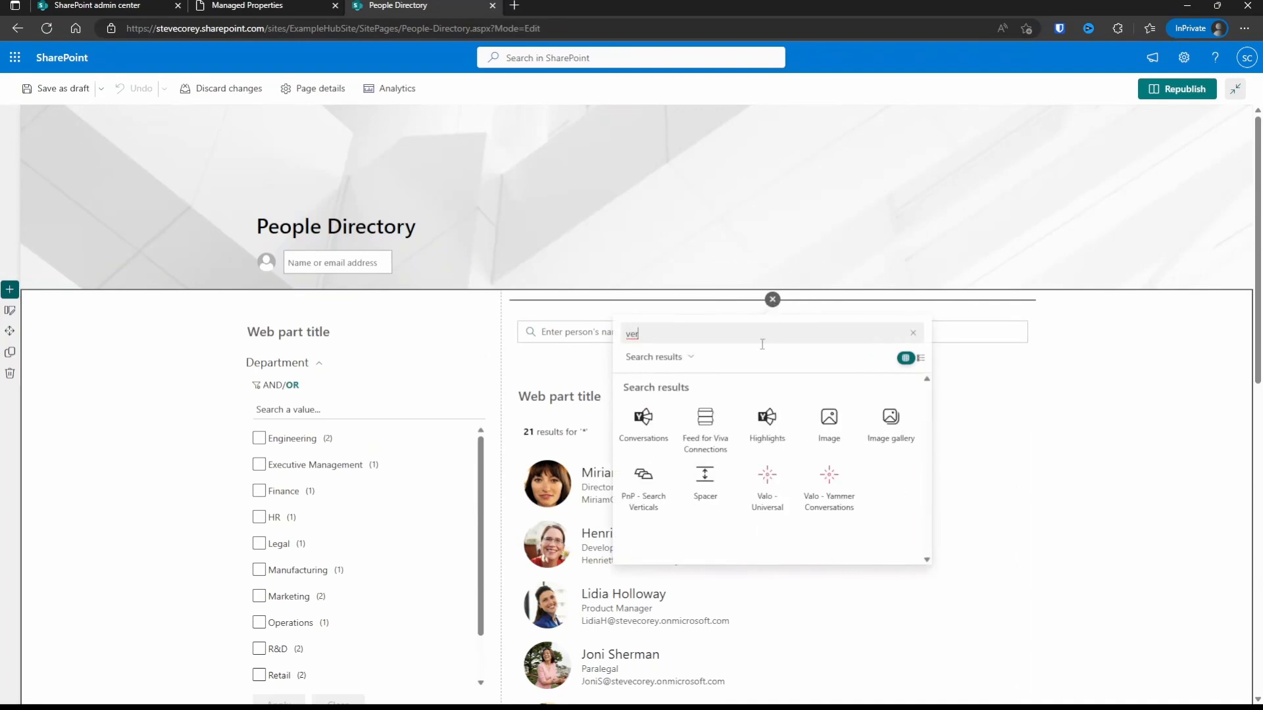
{"action": "left_click", "coordinate": [647, 500]}
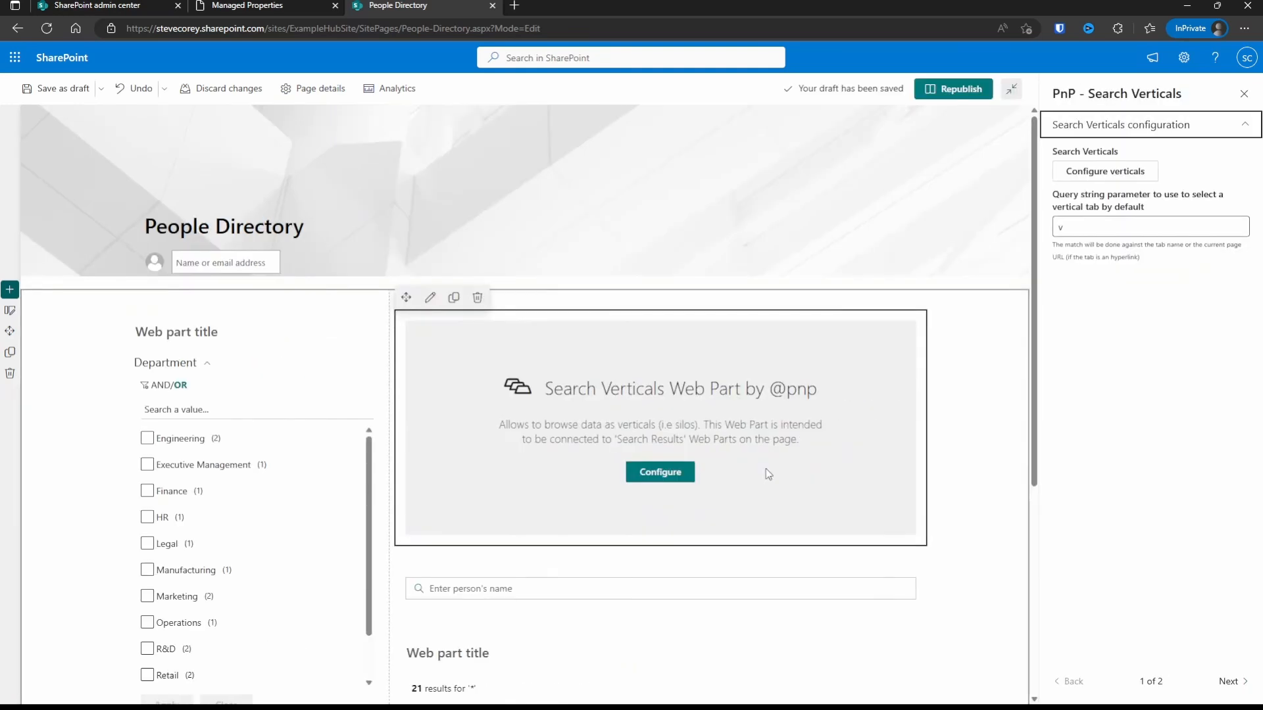
Step: Configure a search vertical with the tab name Berlin and the tab value Berlin
{"action": "left_click", "coordinate": [1093, 177]}
{"action": "left_click", "coordinate": [428, 150]}
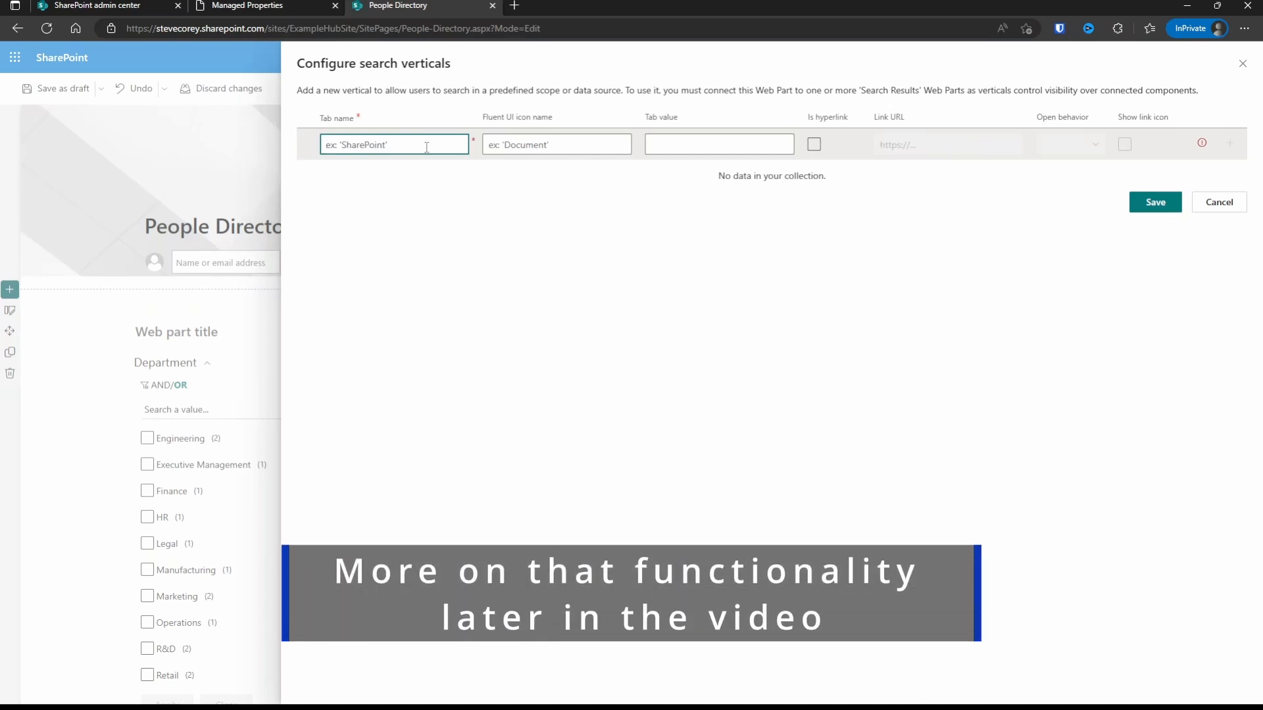
{"action": "type", "text": "Berlin"}
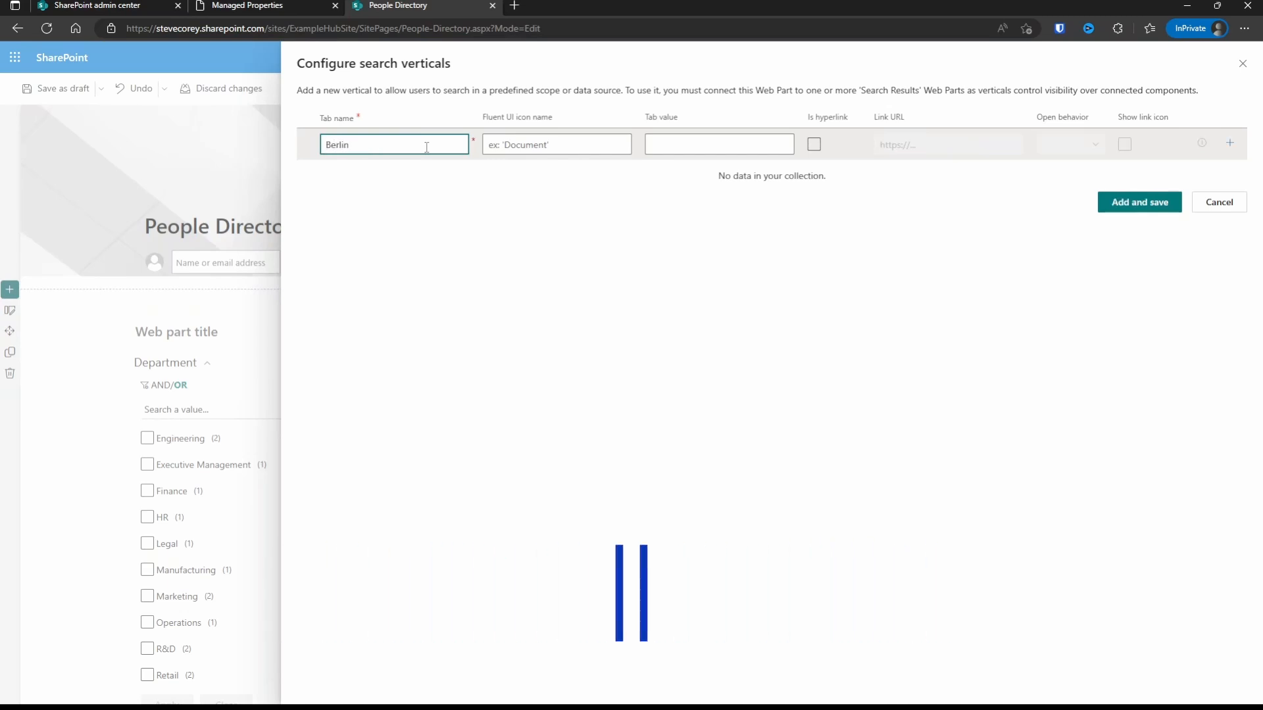
{"action": "left_click", "coordinate": [684, 144]}
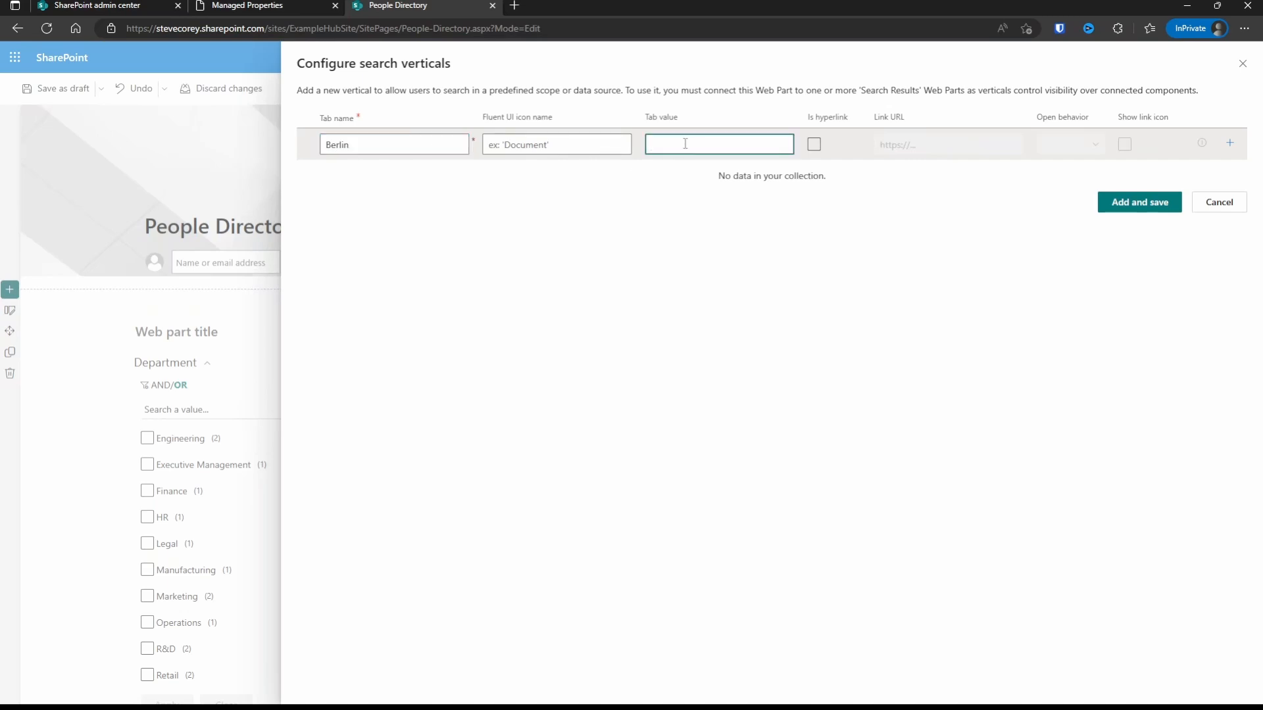
{"action": "type", "text": "Berlin"}
{"action": "double_click", "coordinate": [380, 143]}
{"action": "left_click", "coordinate": [379, 144]}
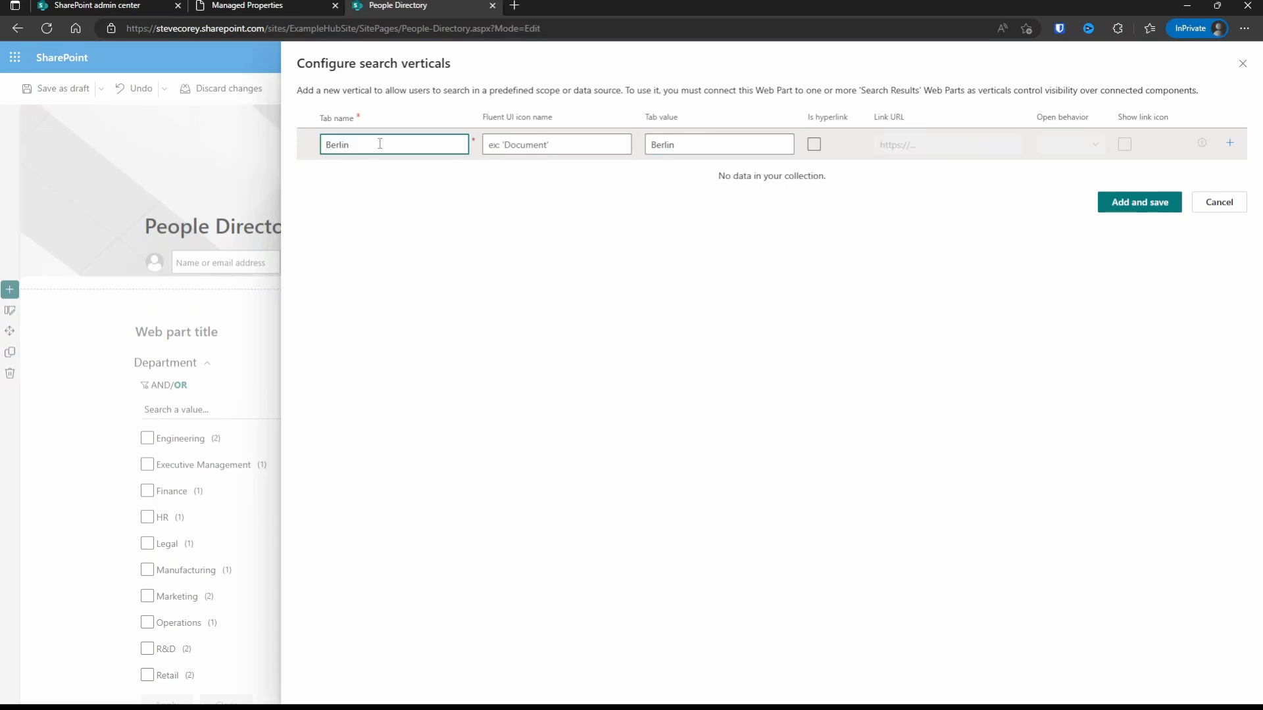
{"action": "key", "text": "Return"}
Step: Add a second search vertical with the tab name All and the tab value *
{"action": "left_click", "coordinate": [442, 176]}
{"action": "type", "text": "All"}
{"action": "double_click", "coordinate": [730, 178]}
{"action": "type", "text": "*"}
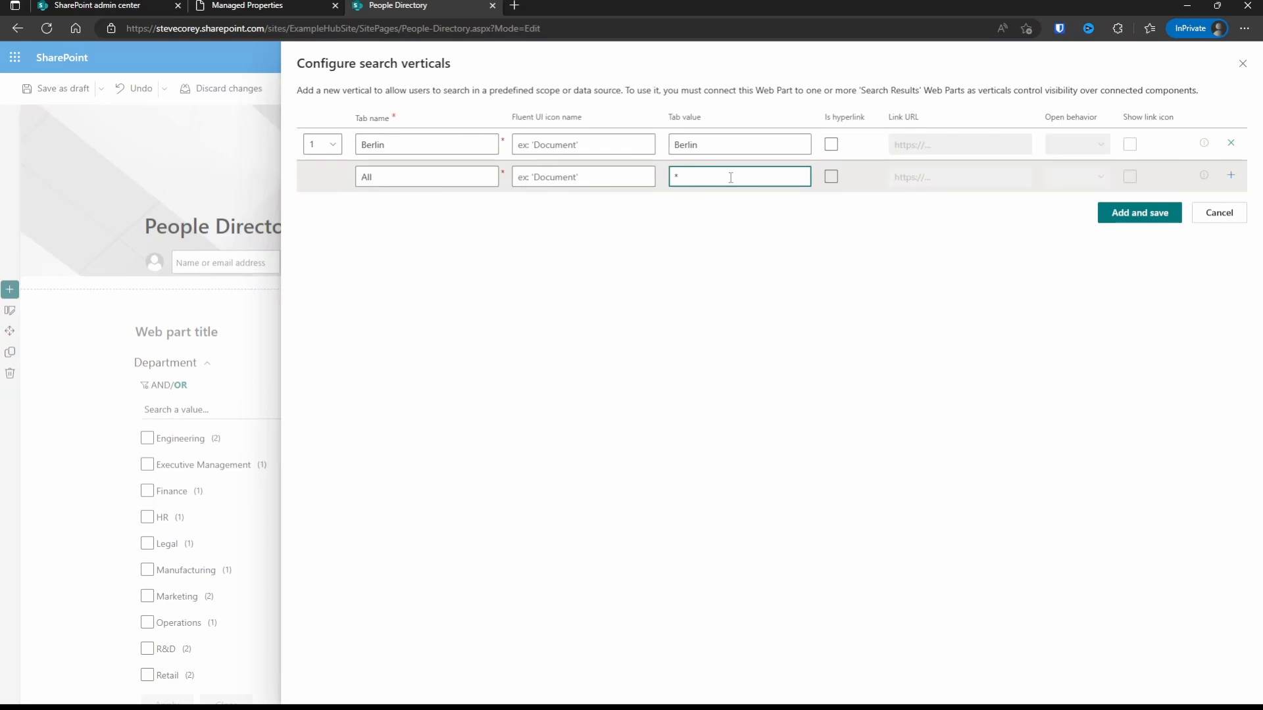
{"action": "left_click", "coordinate": [1231, 175]}
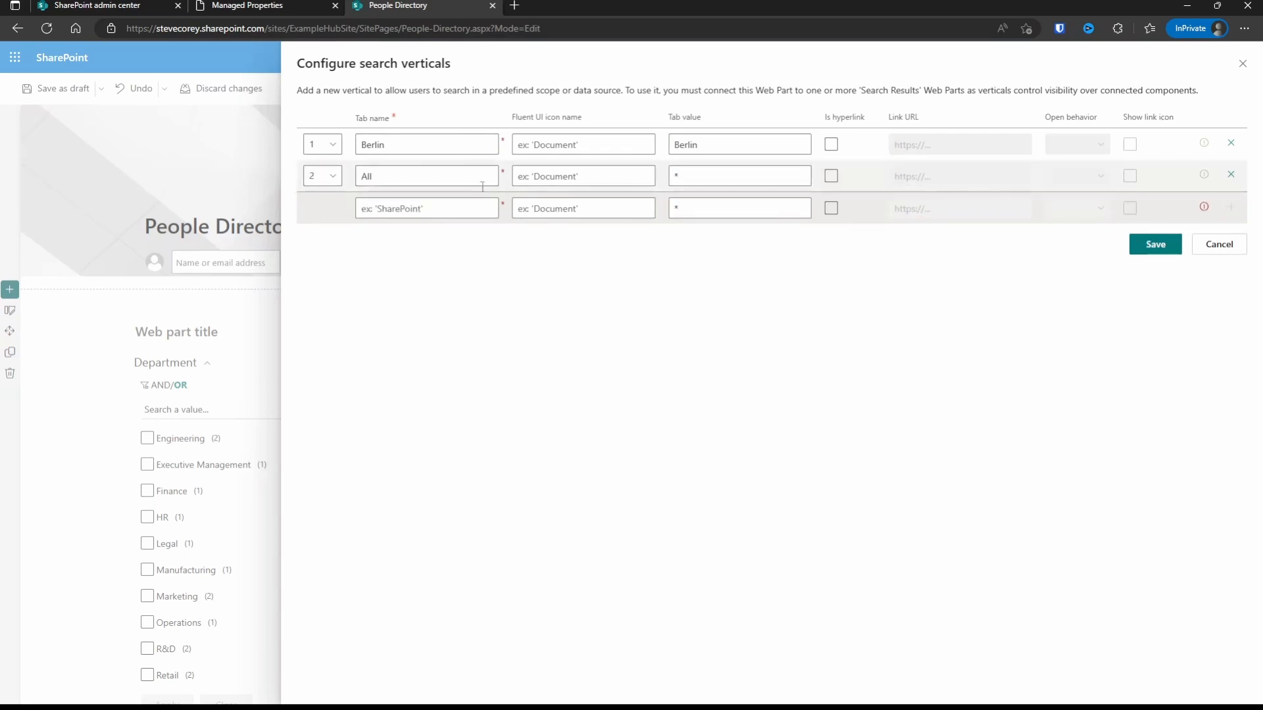
Step: Move the All vertical to position 1, ahead of Berlin, and save the verticals
{"action": "left_click", "coordinate": [323, 176]}
{"action": "left_click", "coordinate": [322, 201]}
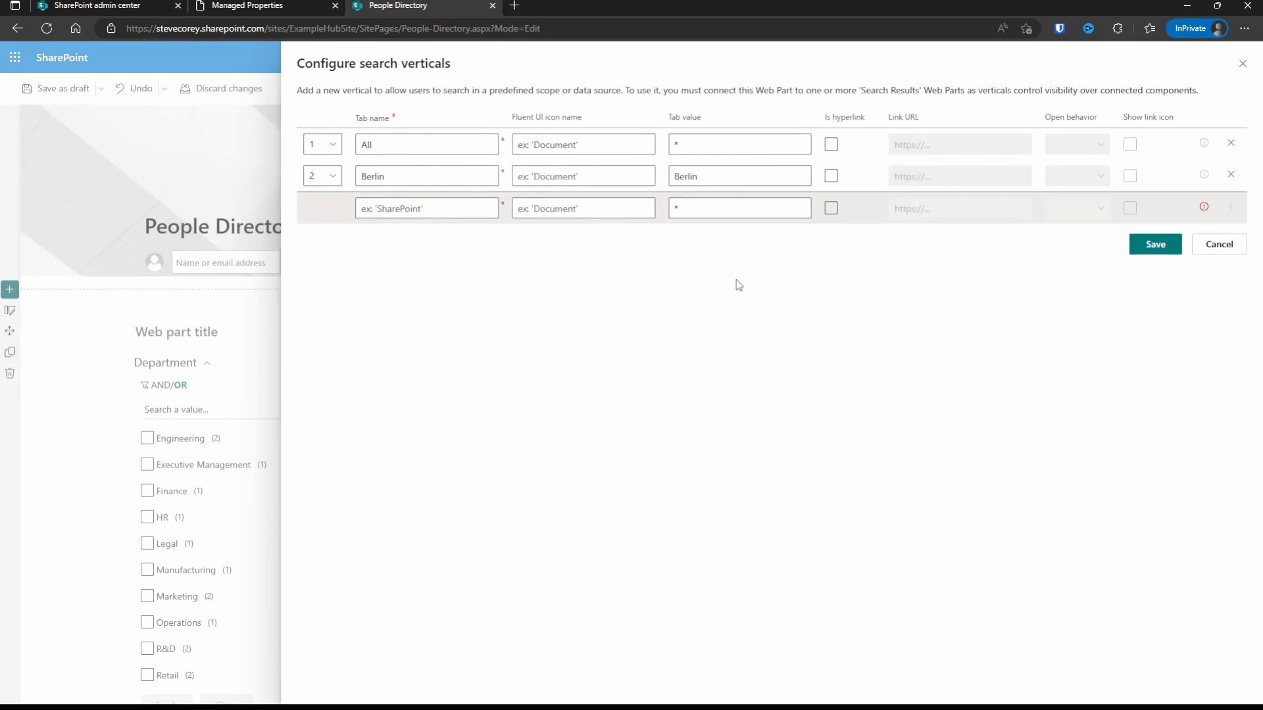
{"action": "left_click", "coordinate": [1162, 249]}
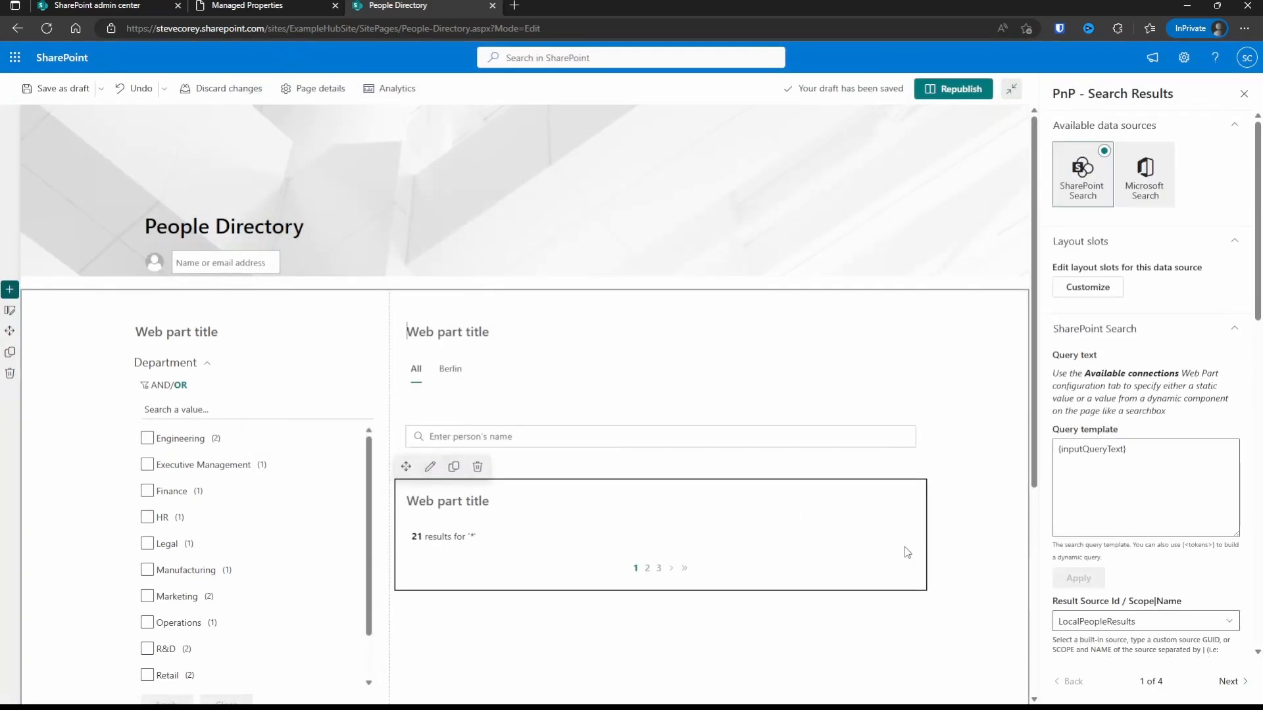
Step: Connect the Search Results web part to the Search Verticals web part, leaving the option to display data only for one vertical empty
{"action": "left_click", "coordinate": [1235, 683]}
{"action": "left_click", "coordinate": [1237, 684]}
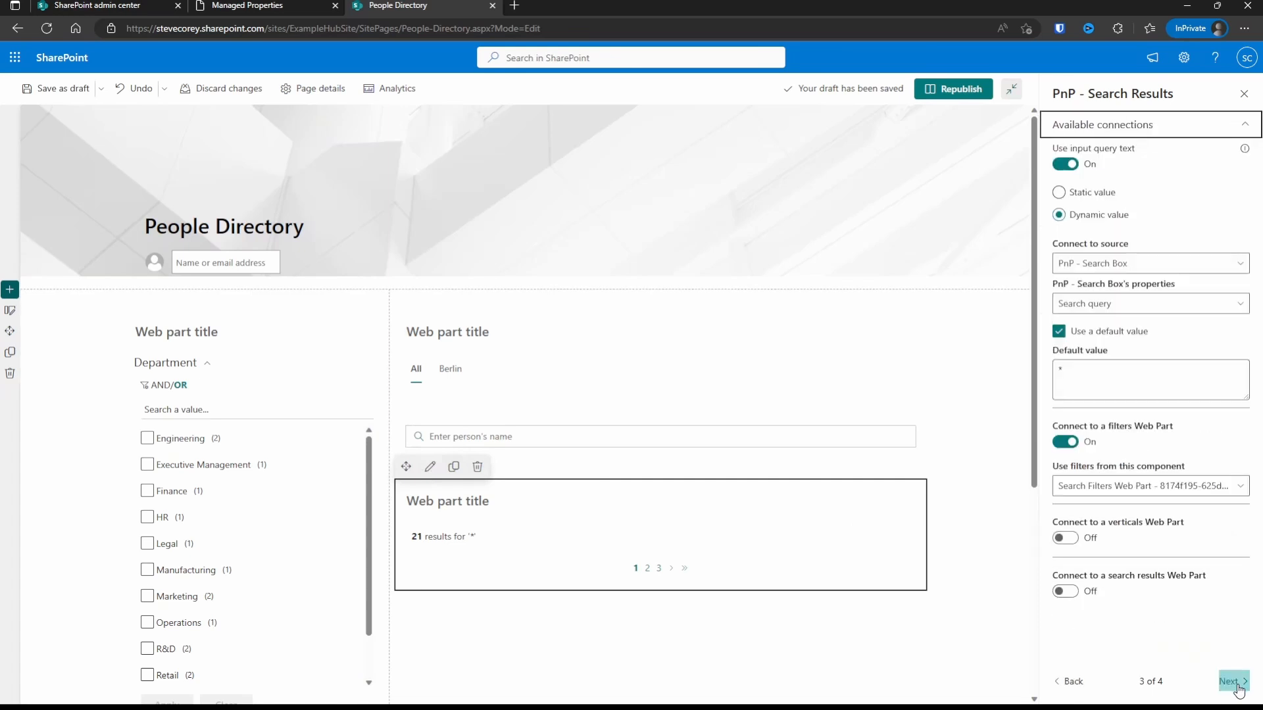
{"action": "left_click", "coordinate": [1067, 538]}
{"action": "left_click", "coordinate": [1128, 590]}
{"action": "left_click", "coordinate": [1112, 602]}
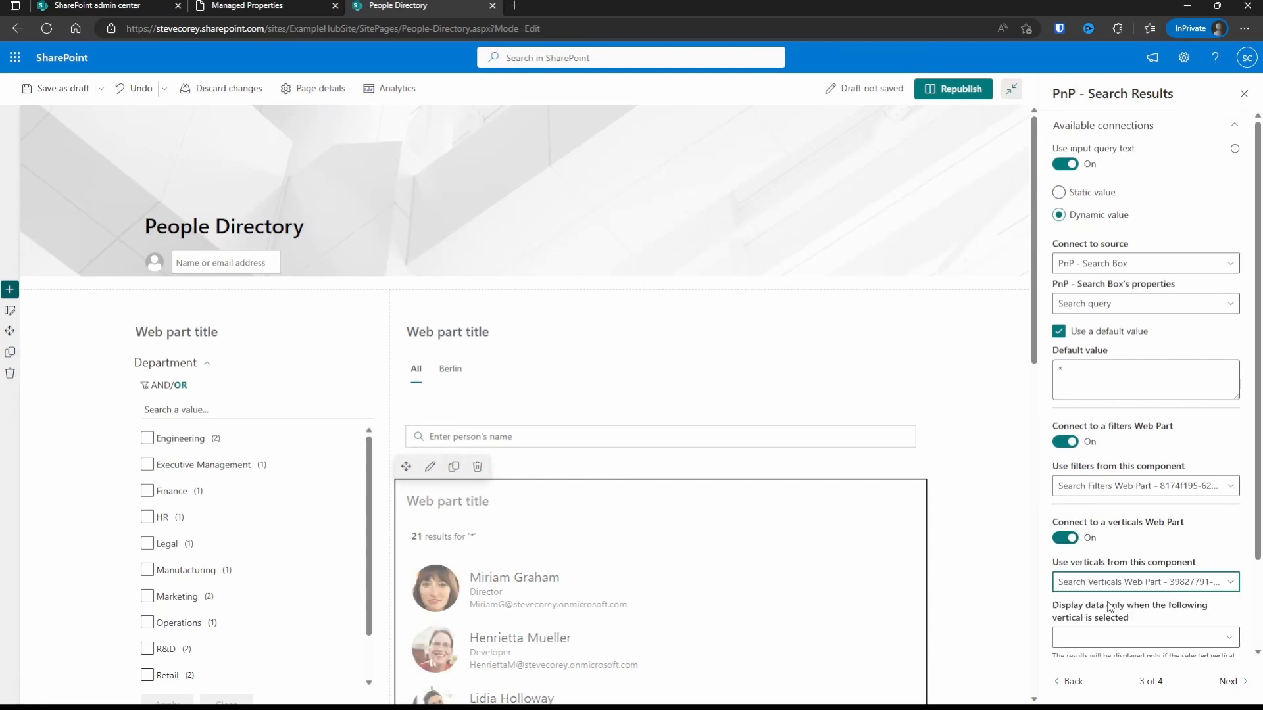
{"action": "scroll", "coordinate": [1138, 553], "scroll_direction": "down", "scroll_amount": 2}
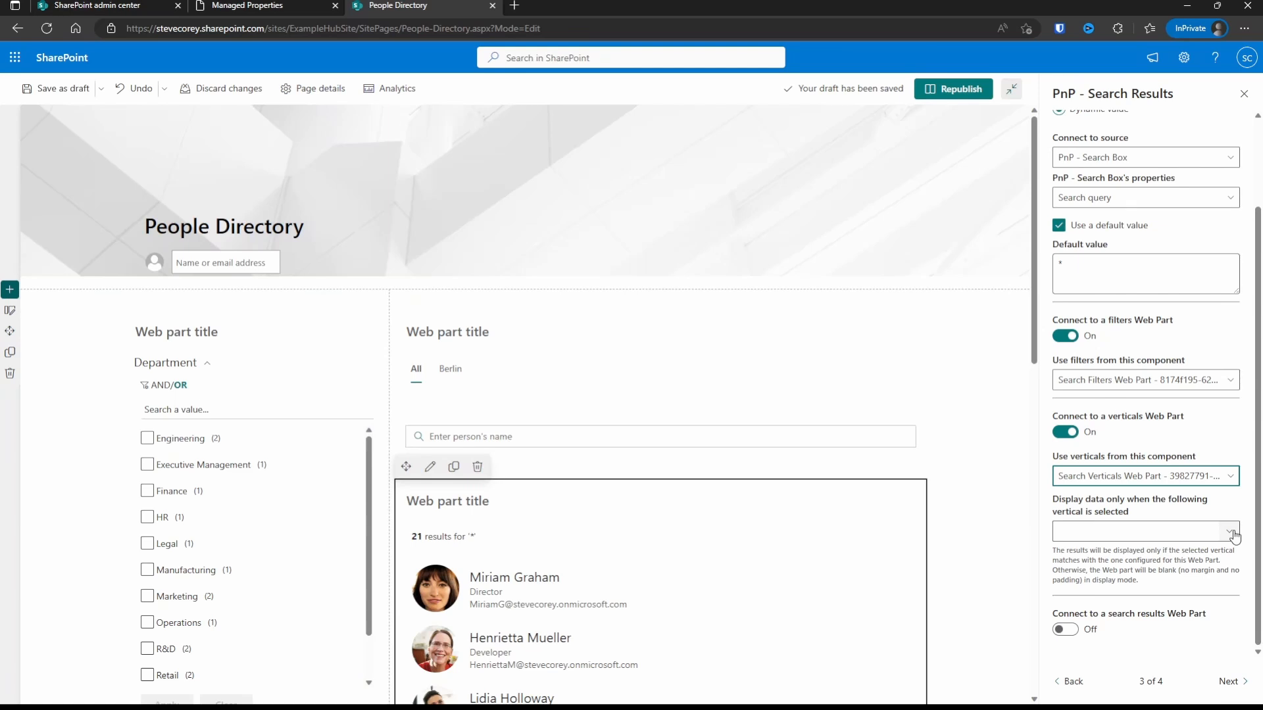
{"action": "left_click", "coordinate": [846, 522]}
{"action": "scroll", "coordinate": [855, 520], "scroll_direction": "down", "scroll_amount": 4}
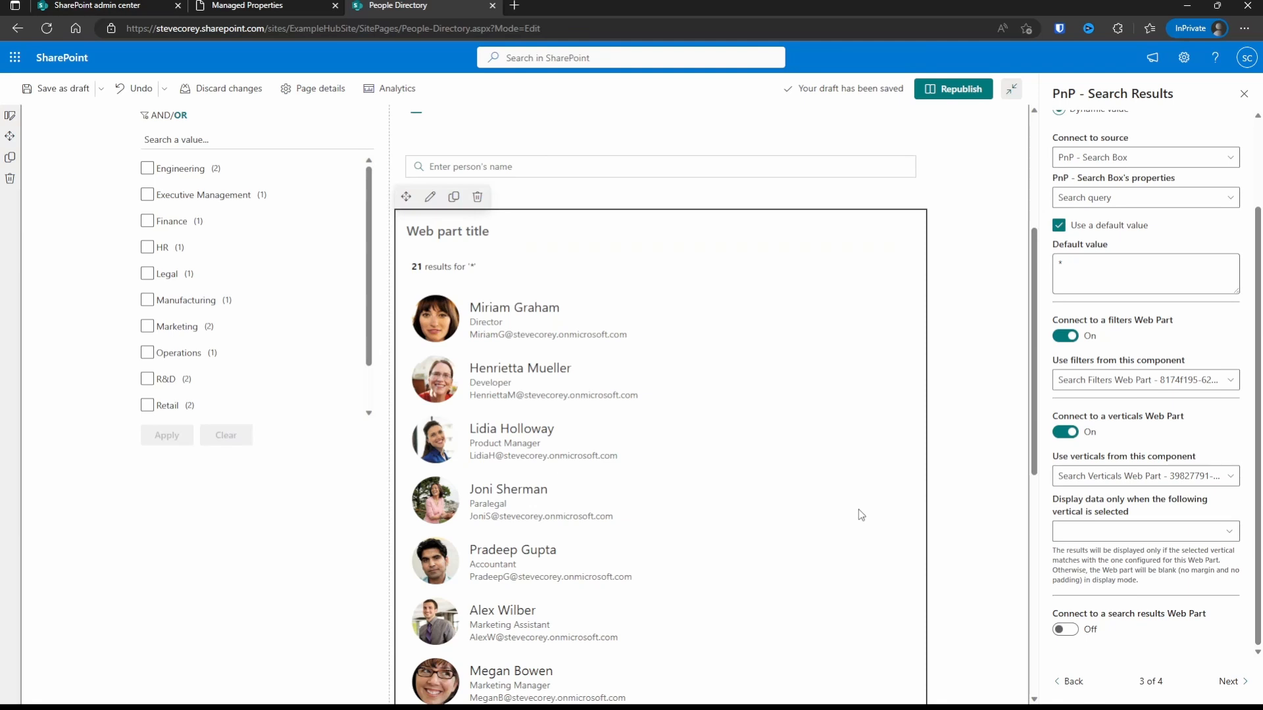
{"action": "scroll", "coordinate": [859, 509], "scroll_direction": "up", "scroll_amount": 5}
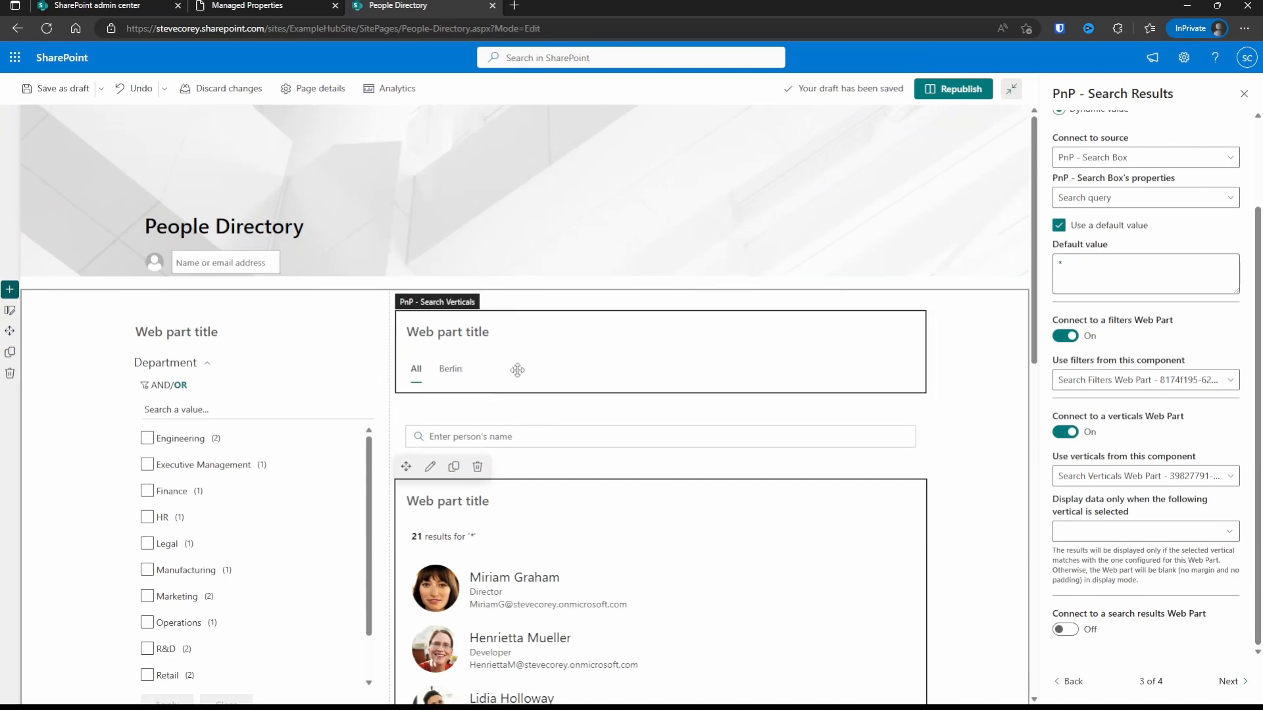
Step: Append BaseOfficeLocation:{verticals.value} after {inputQueryText} in the Search Results web part's query template
{"action": "left_click", "coordinate": [548, 373]}
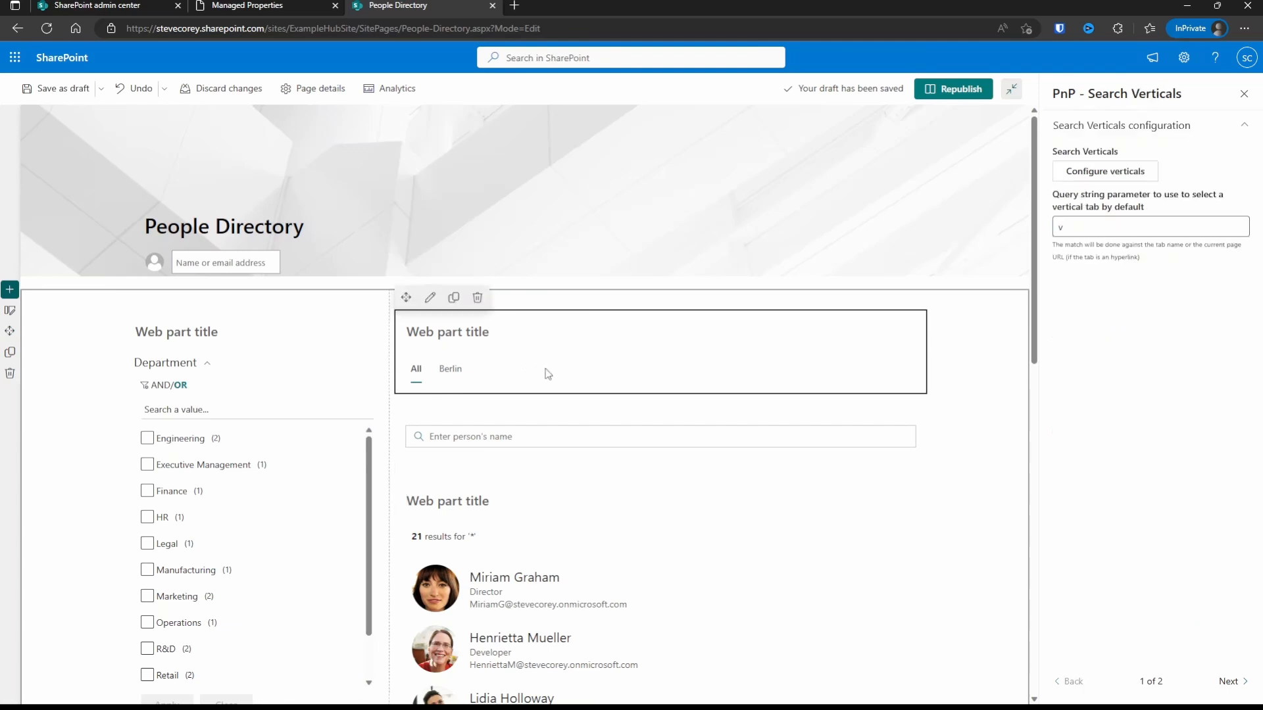
{"action": "left_click", "coordinate": [665, 519]}
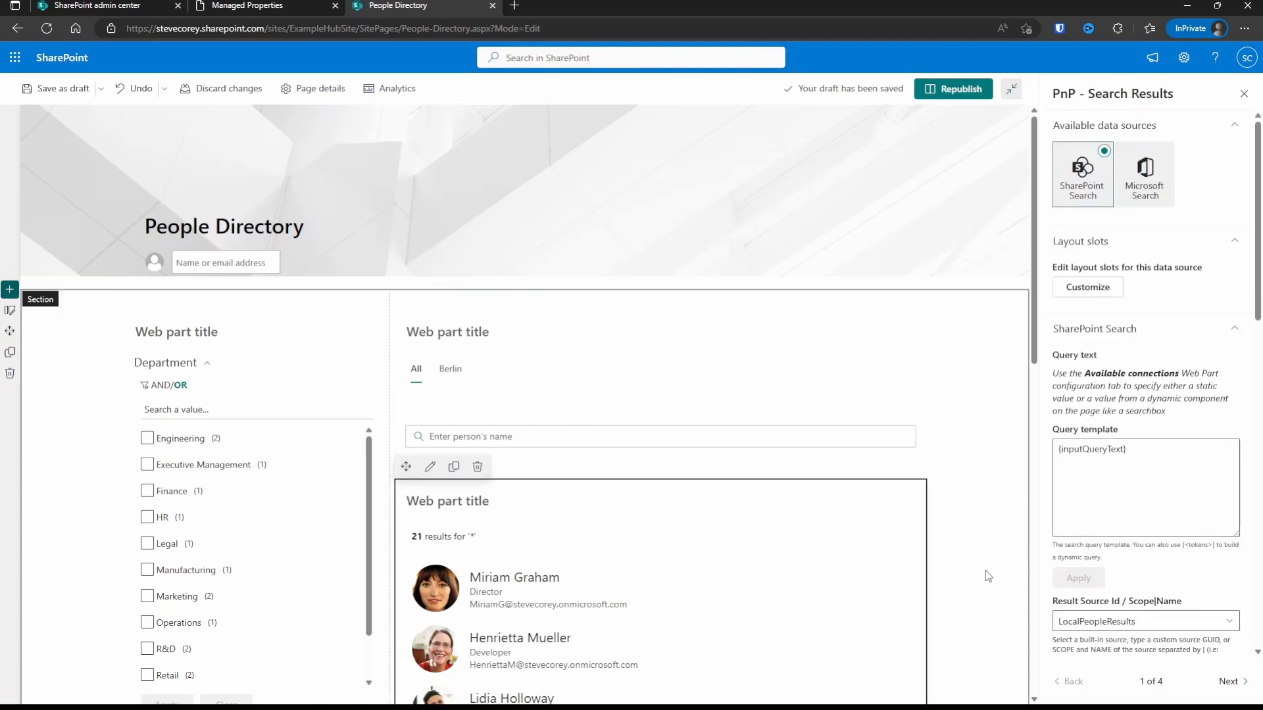
{"action": "left_click", "coordinate": [1228, 682]}
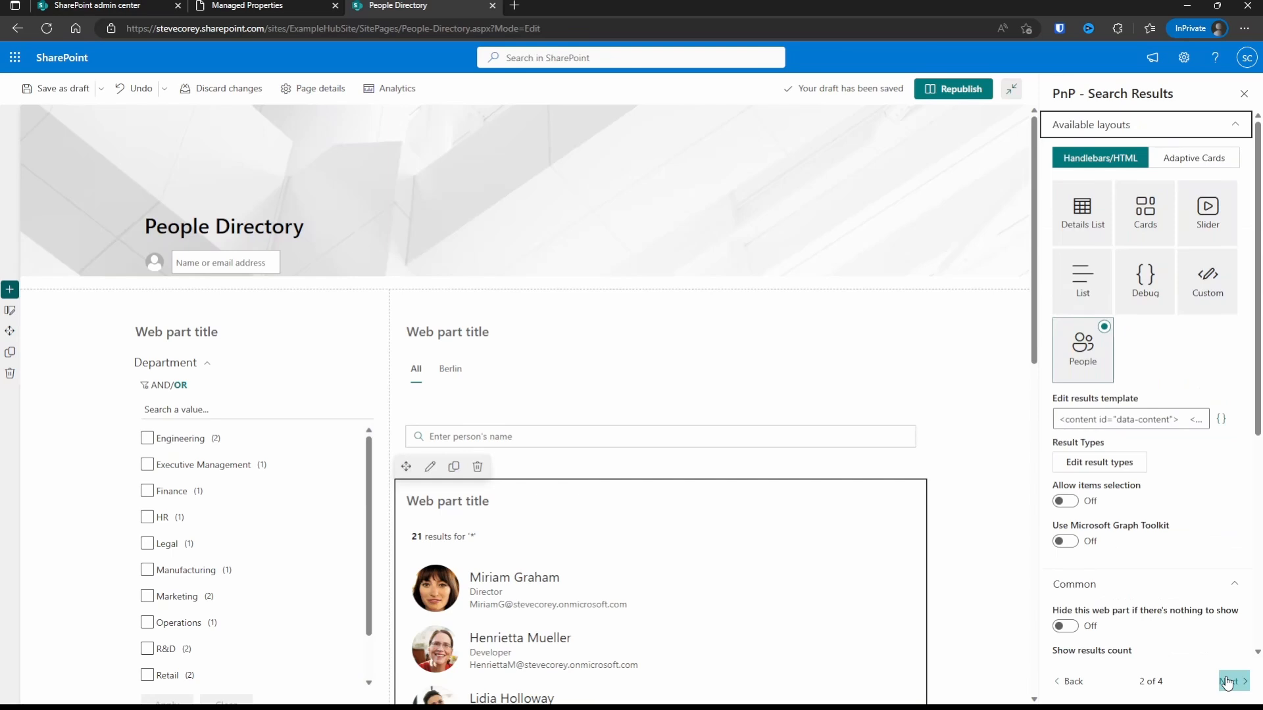
{"action": "left_click", "coordinate": [1227, 682]}
{"action": "scroll", "coordinate": [1171, 615], "scroll_direction": "down", "scroll_amount": 2}
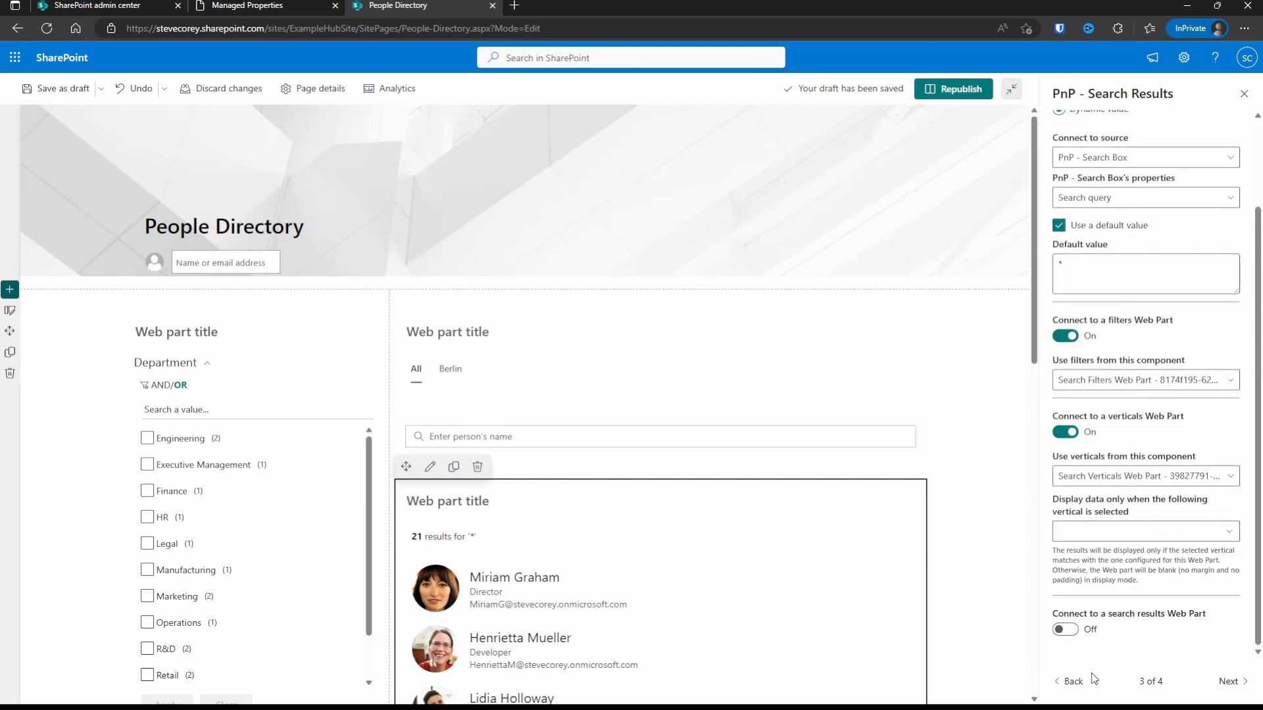
{"action": "left_click", "coordinate": [1070, 682]}
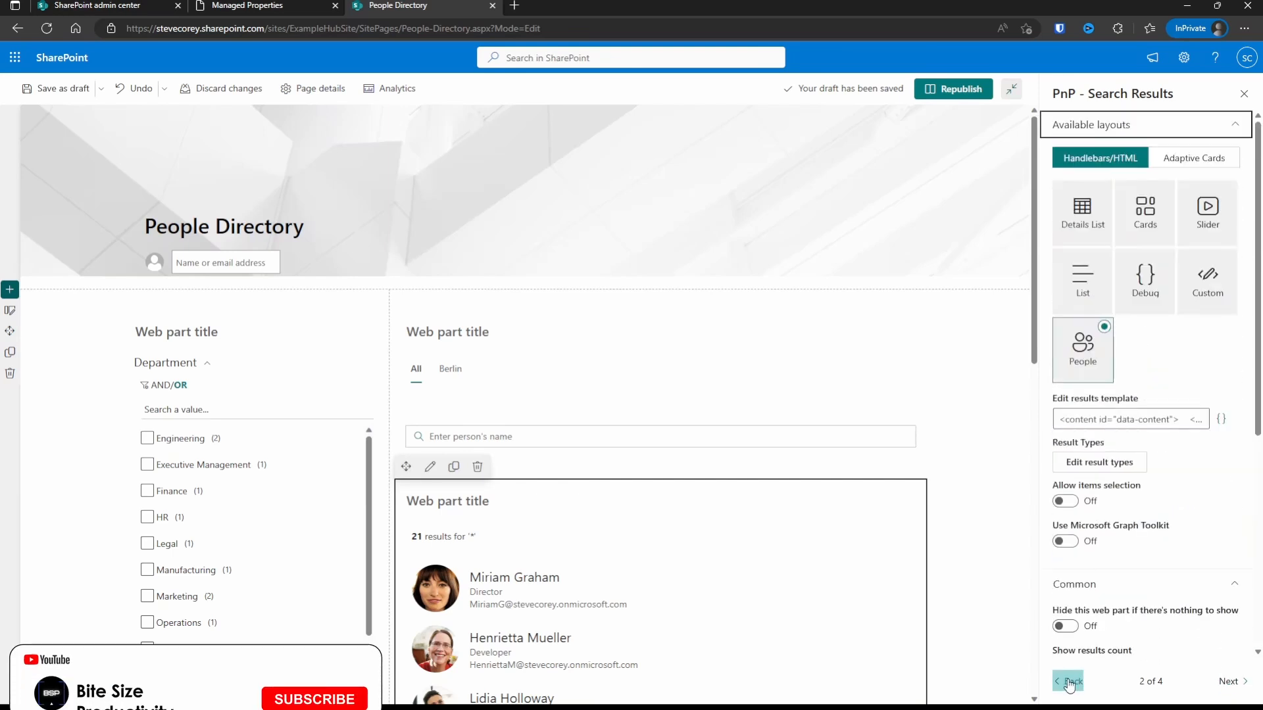
{"action": "left_click", "coordinate": [1070, 682]}
{"action": "left_click", "coordinate": [1173, 489]}
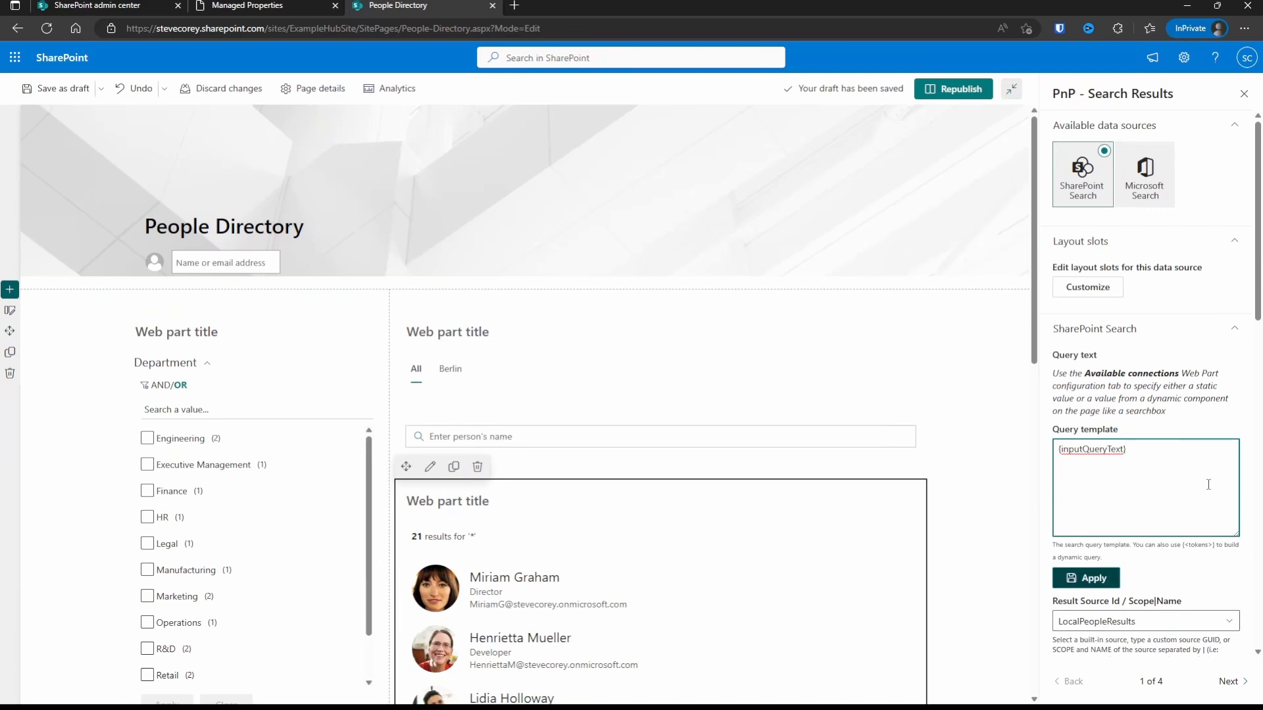
{"action": "key", "text": "BackSpace"}
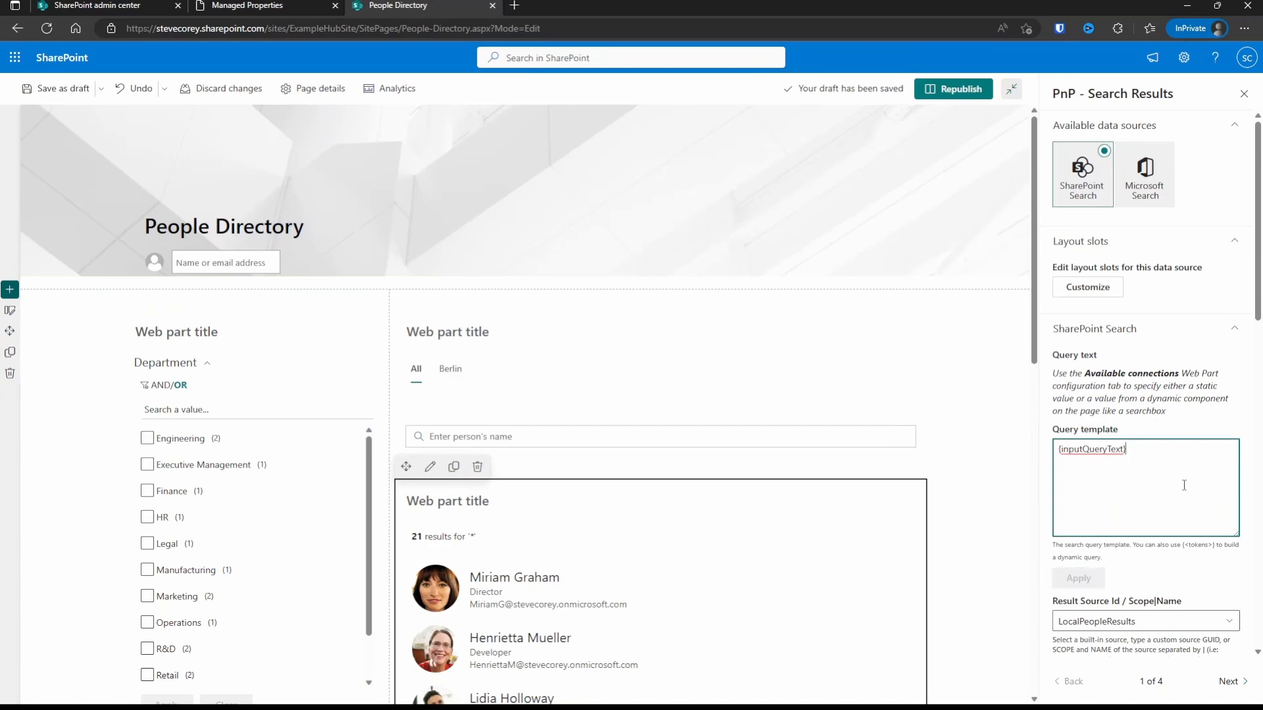
{"action": "type", "text": "BaseOfficeLocation:{verticals.value}"}
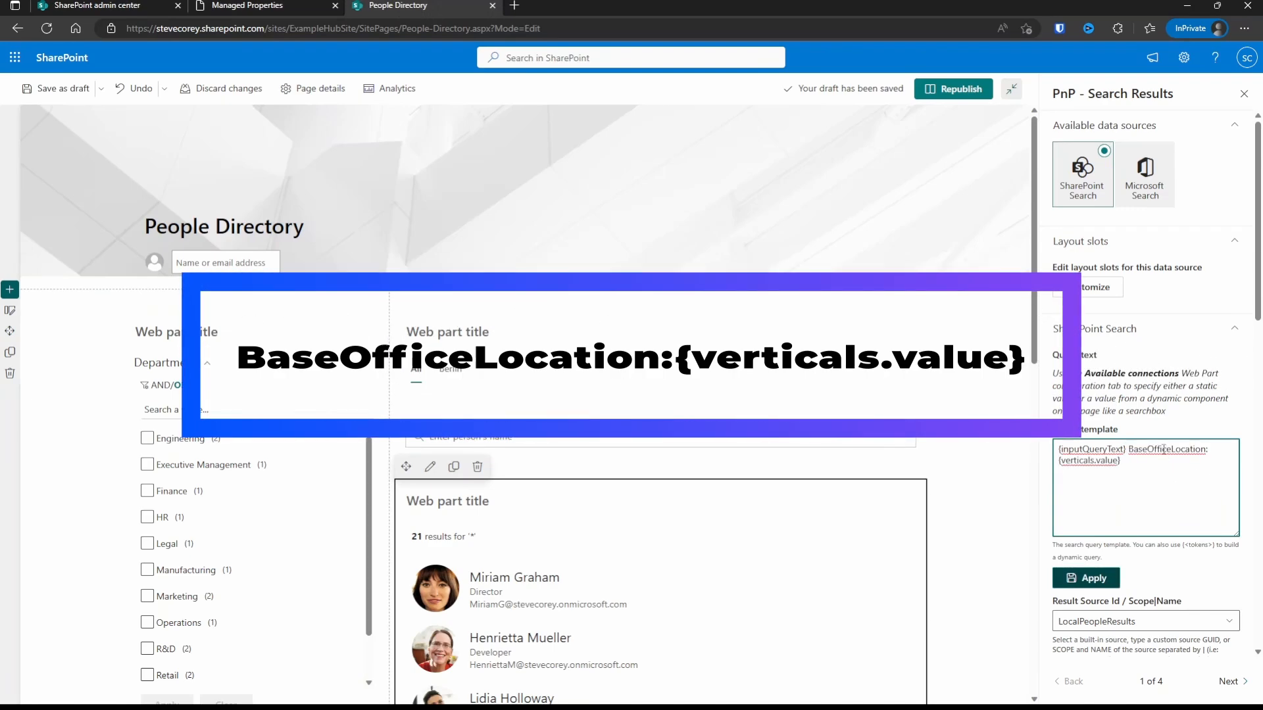
Step: Examine the BaseOfficeLocation managed property and its mapped crawled property in the Managed Properties list
{"action": "left_click", "coordinate": [253, 4]}
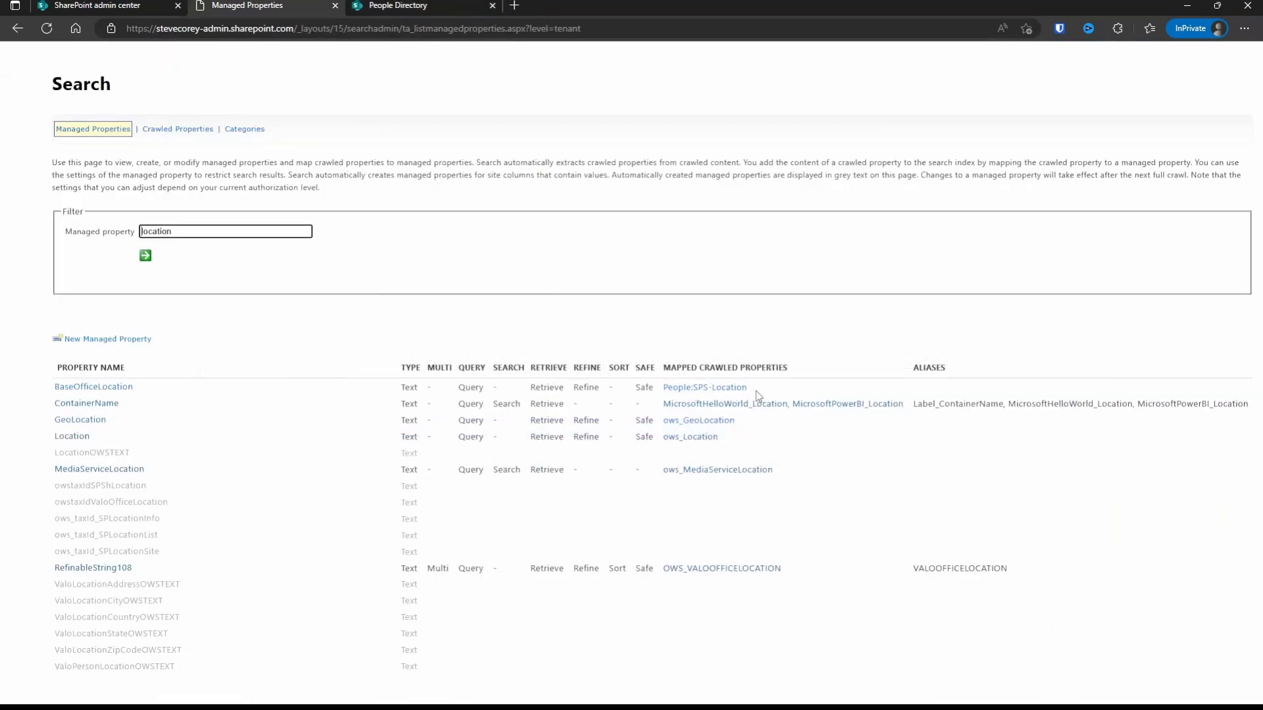
{"action": "left_click_drag", "start_coordinate": [906, 427], "coordinate": [691, 442]}
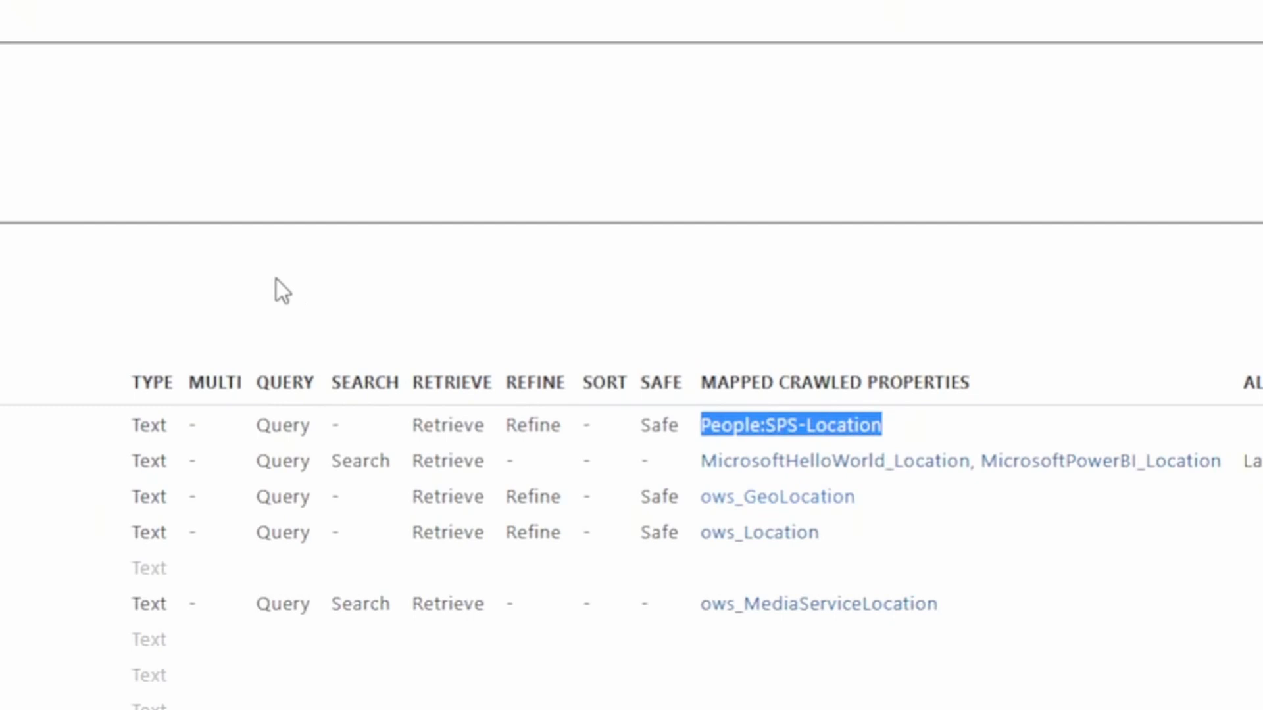
{"action": "left_click_drag", "start_coordinate": [263, 424], "coordinate": [95, 425]}
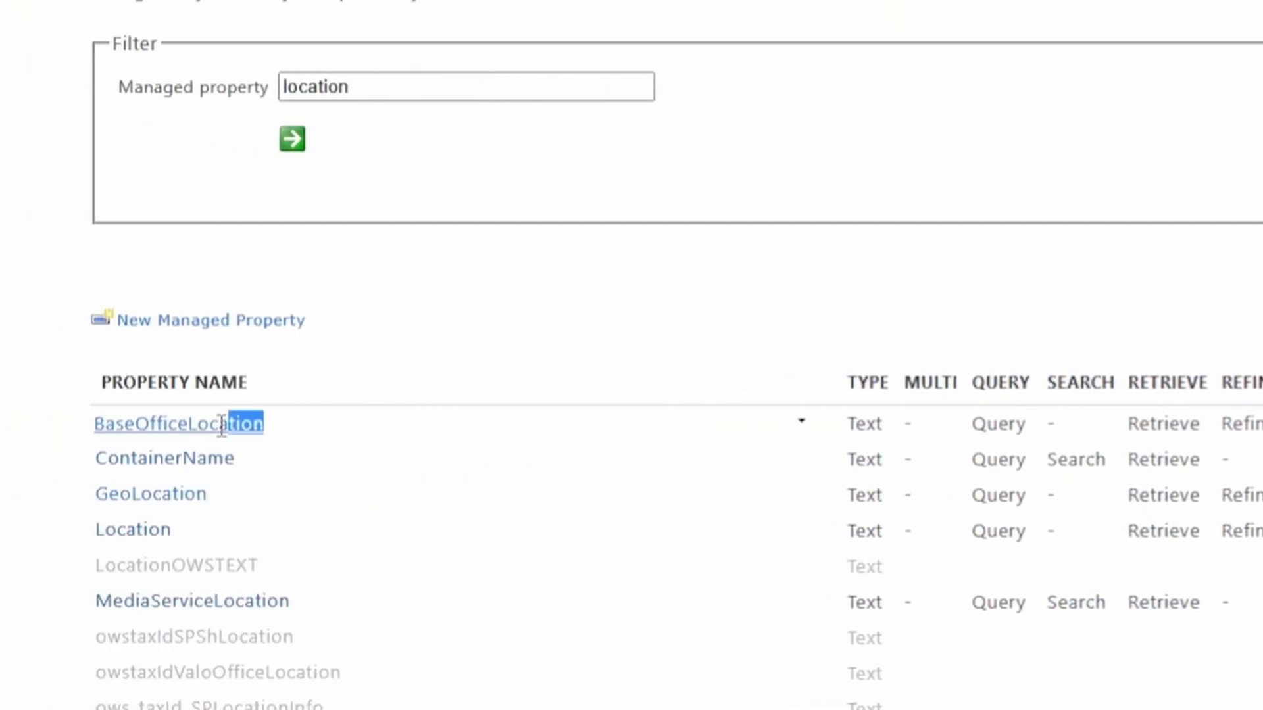
{"action": "left_click", "coordinate": [519, 315]}
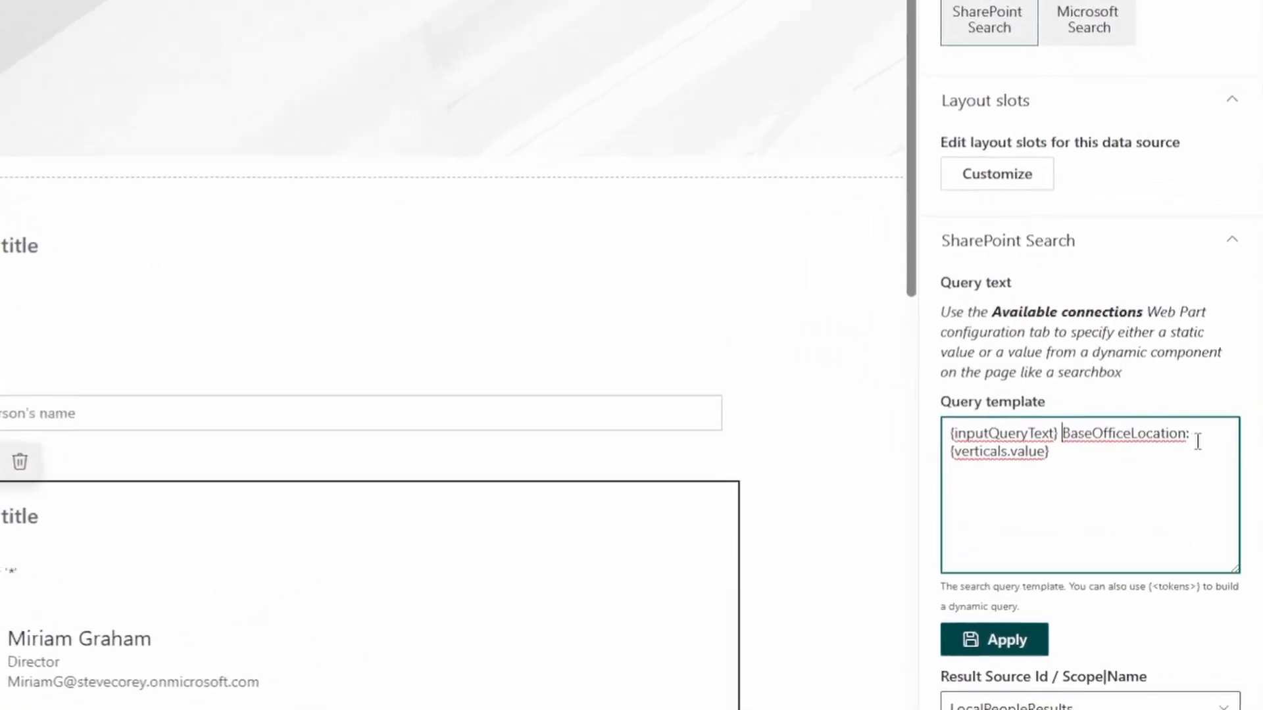
Step: Examine the {inputQueryText} and {verticals.value} tokens in the Search Results query template
{"action": "left_click_drag", "start_coordinate": [1059, 460], "coordinate": [946, 454]}
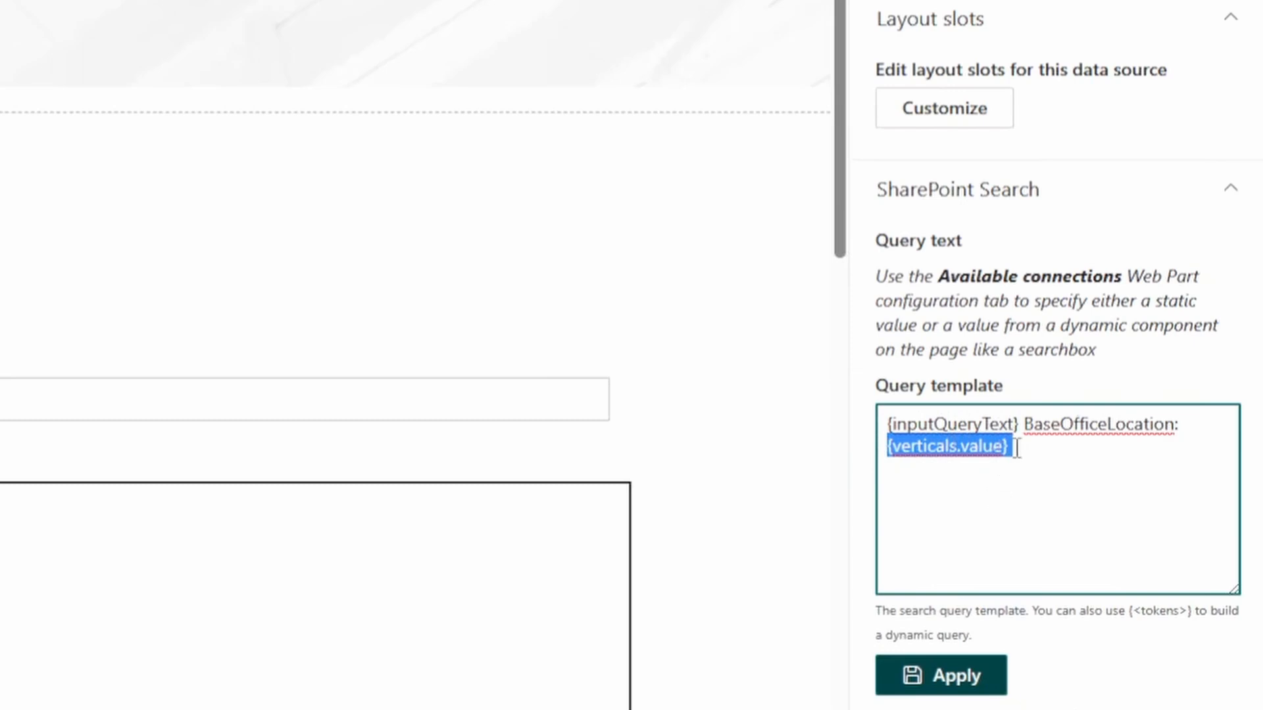
{"action": "left_click_drag", "start_coordinate": [1022, 424], "coordinate": [885, 409]}
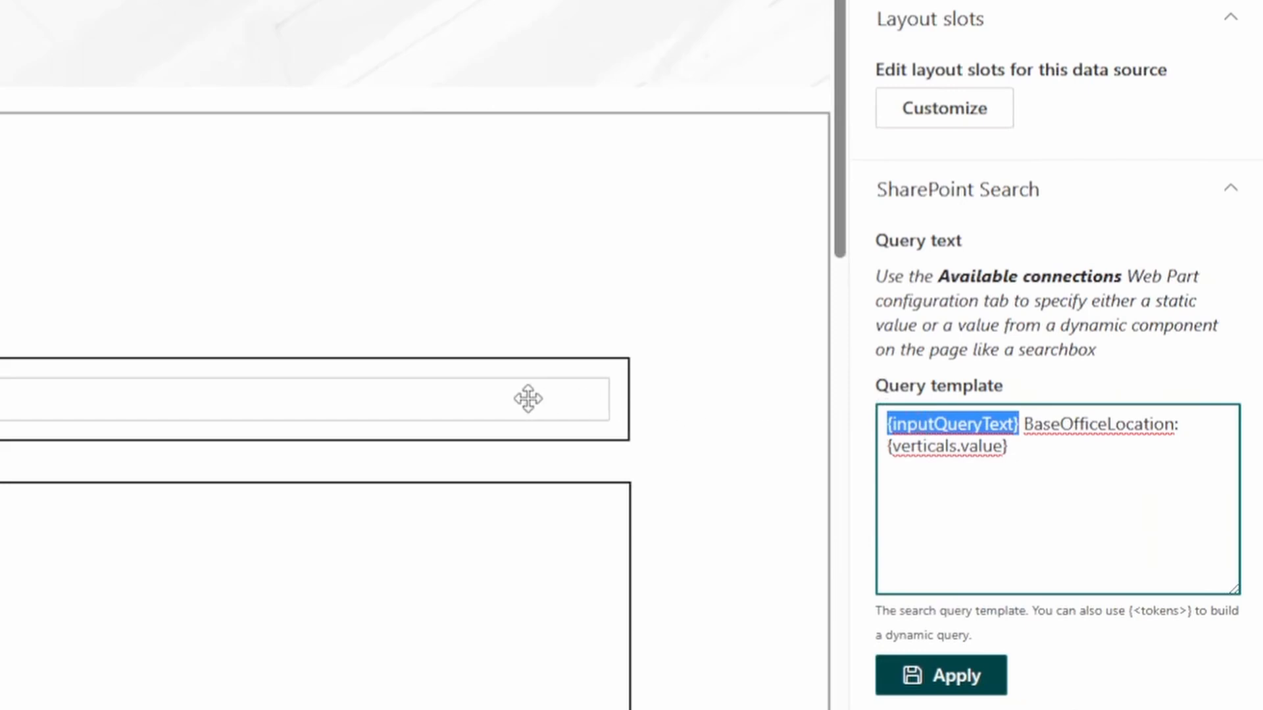
{"action": "left_click", "coordinate": [1048, 511]}
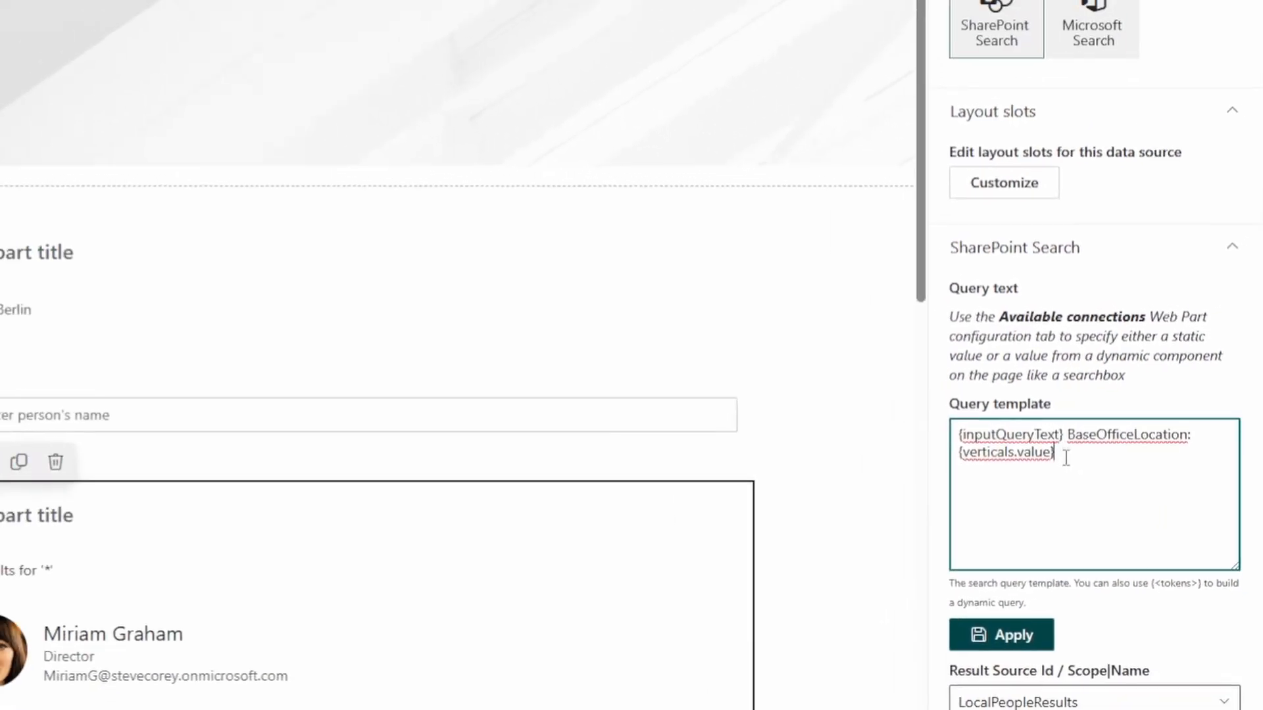
{"action": "left_click_drag", "start_coordinate": [1066, 458], "coordinate": [957, 454]}
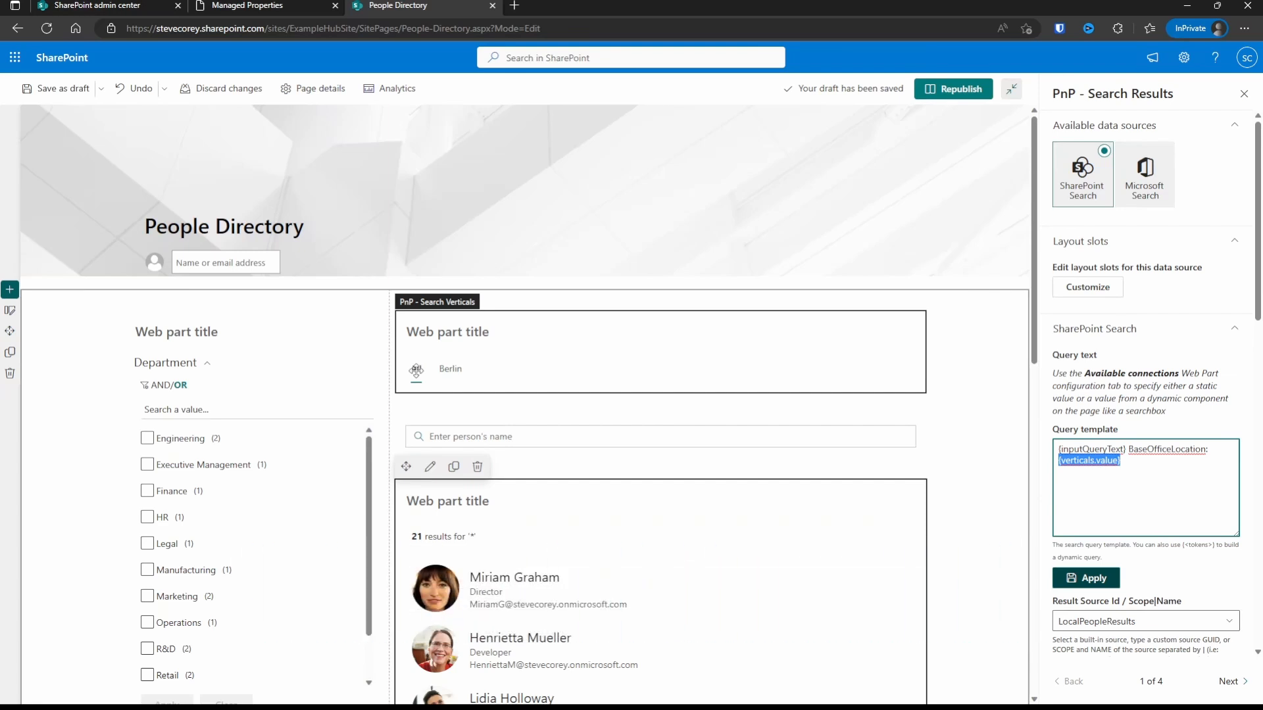
{"action": "left_click", "coordinate": [1136, 461]}
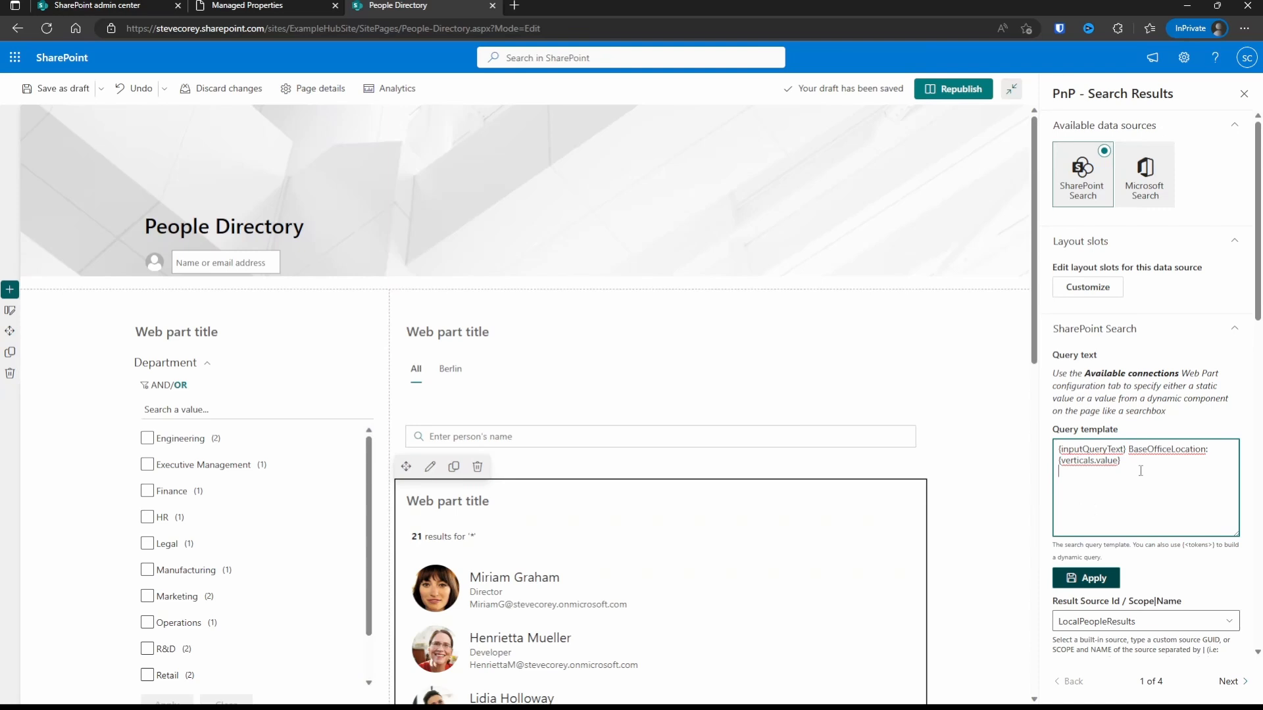
{"action": "left_click_drag", "start_coordinate": [1136, 462], "coordinate": [1057, 461]}
{"action": "left_click", "coordinate": [1155, 473]}
Step: Apply the query template and republish the People Directory page, checking its results under the Berlin vertical
{"action": "left_click", "coordinate": [1074, 580]}
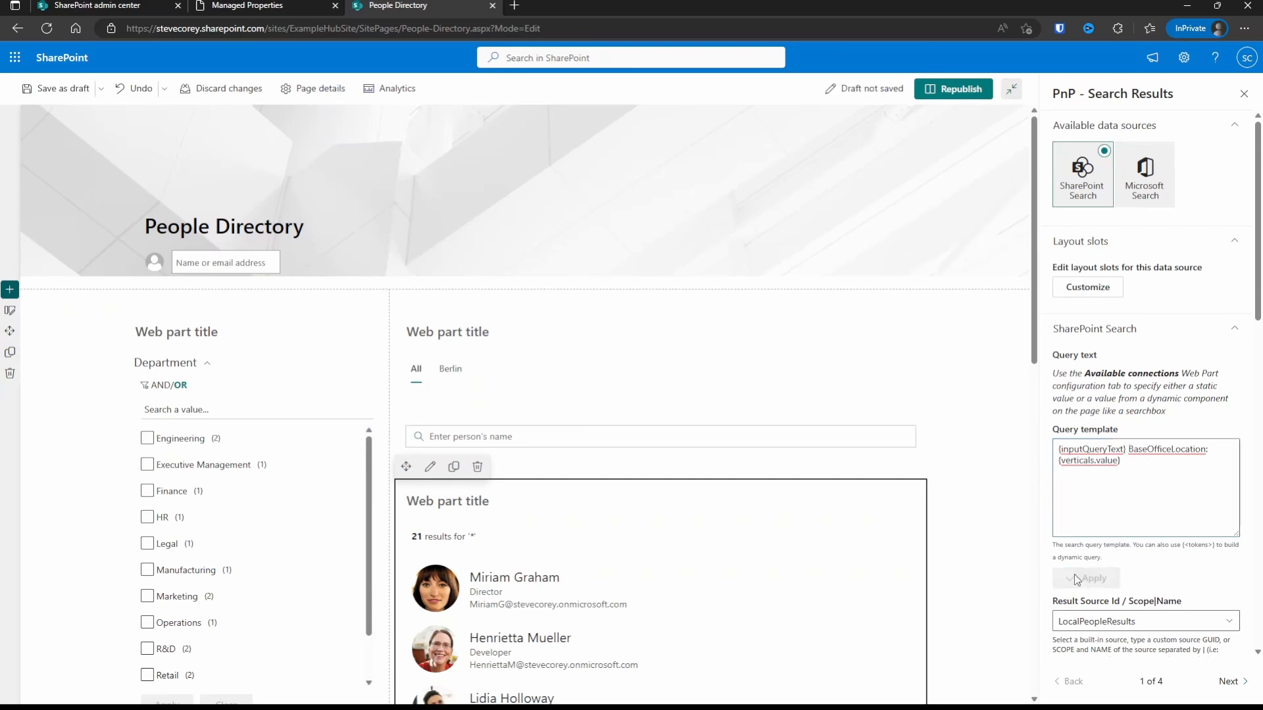
{"action": "left_click", "coordinate": [960, 89]}
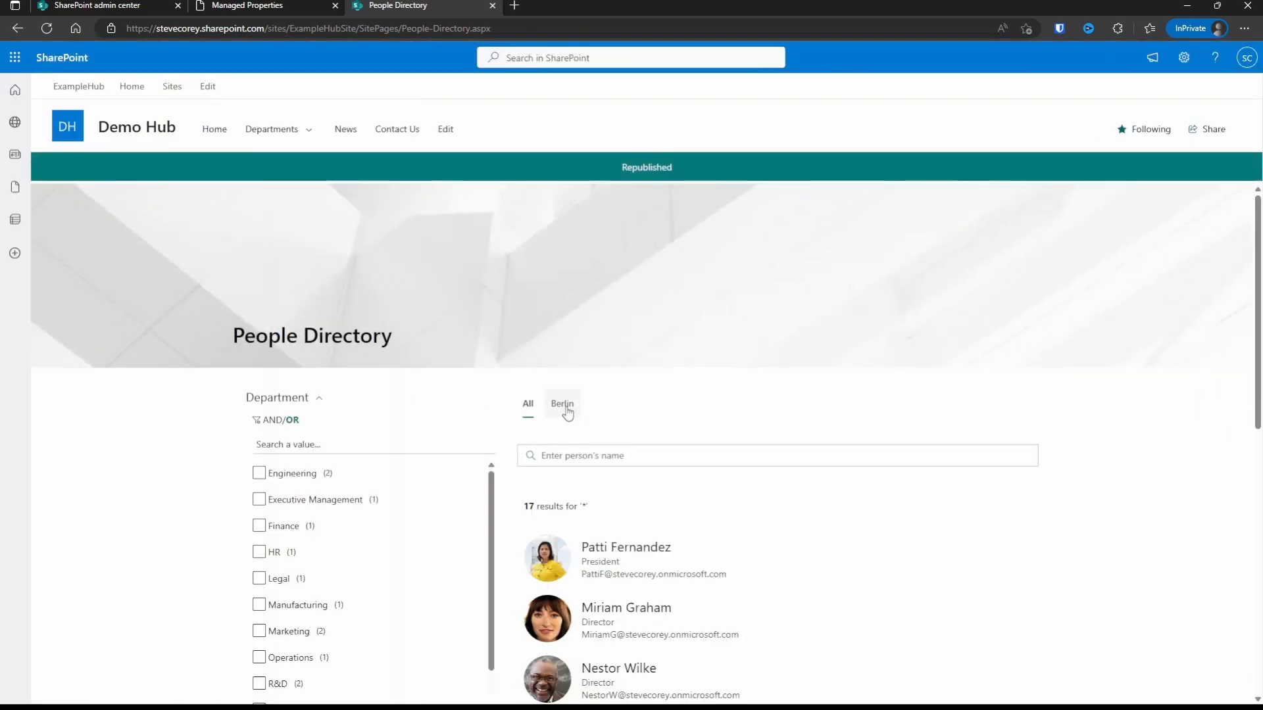
{"action": "scroll", "coordinate": [717, 422], "scroll_direction": "down", "scroll_amount": 2}
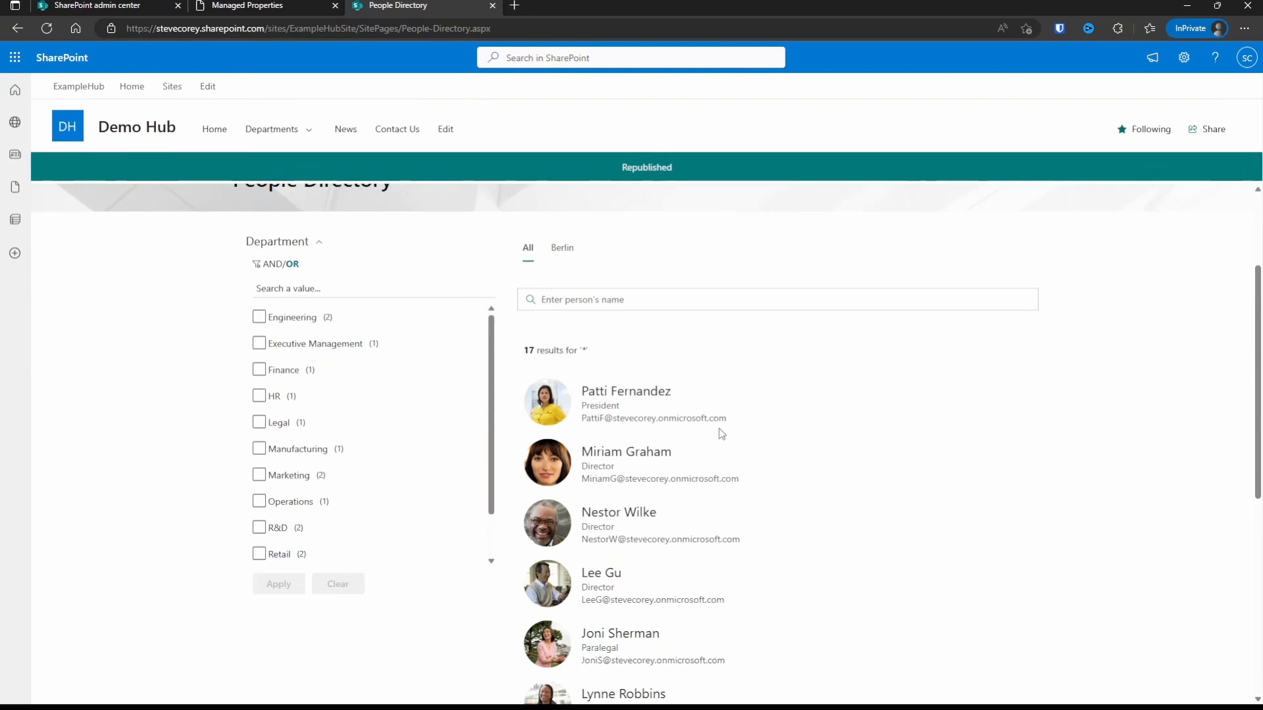
{"action": "left_click", "coordinate": [564, 248]}
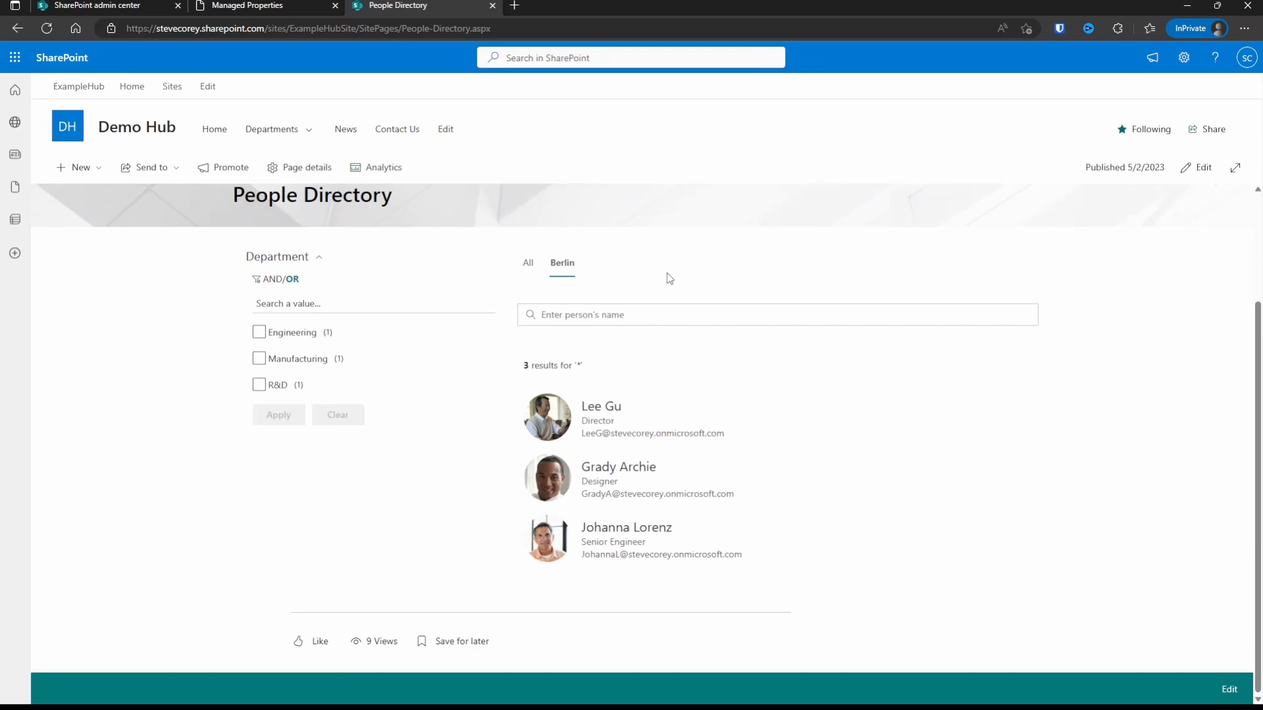
Step: Reopen the page for editing and add a search vertical with the tab name Helsinki and the tab value Helsinki
{"action": "left_click", "coordinate": [1197, 167]}
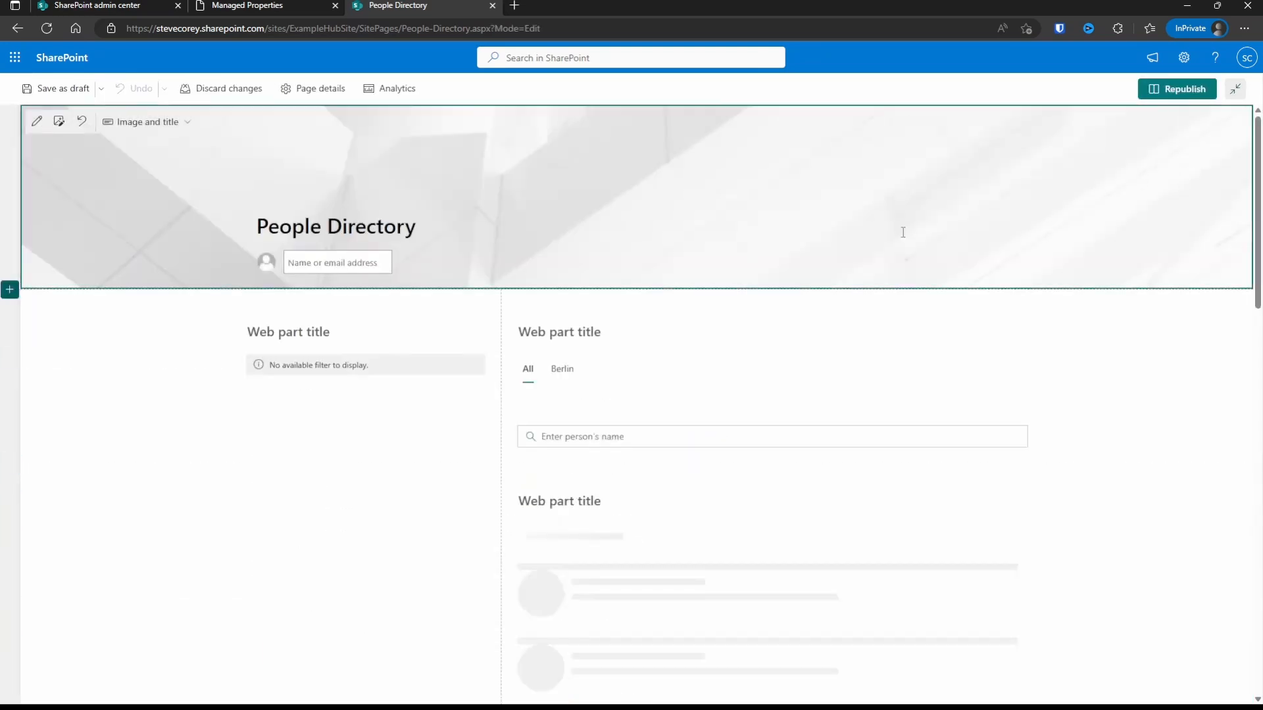
{"action": "left_click", "coordinate": [541, 299]}
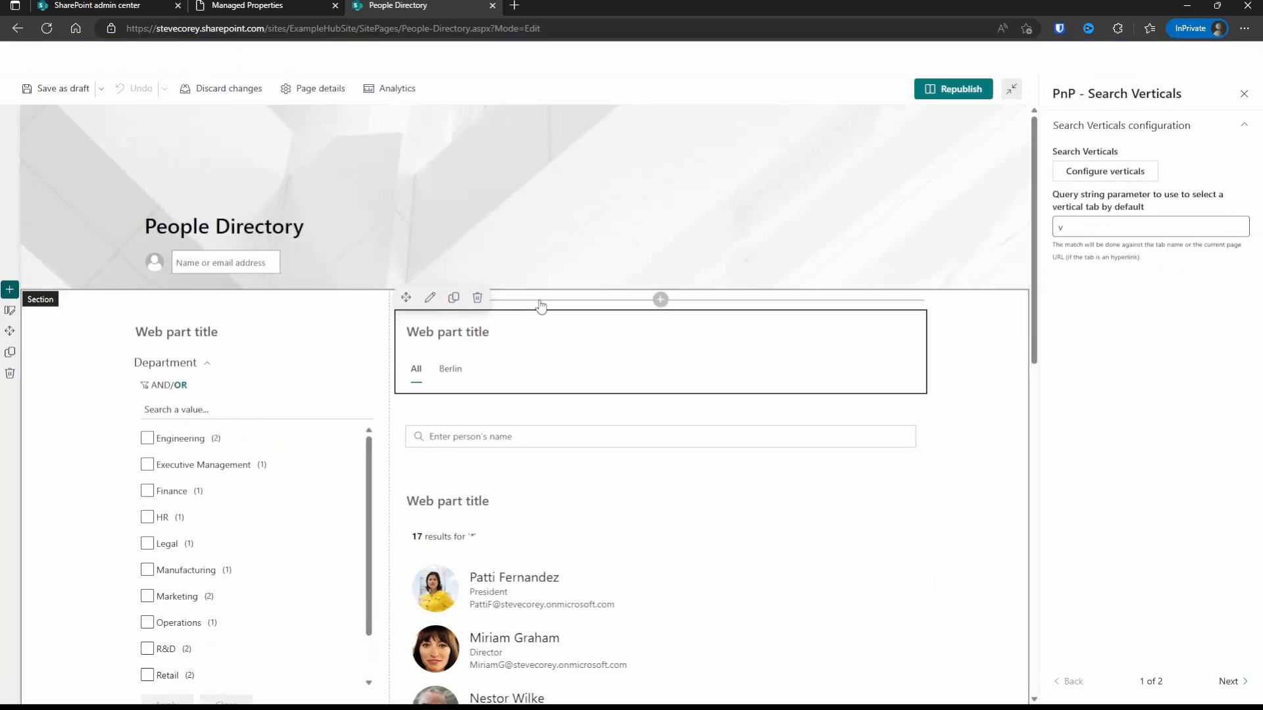
{"action": "left_click", "coordinate": [1106, 171]}
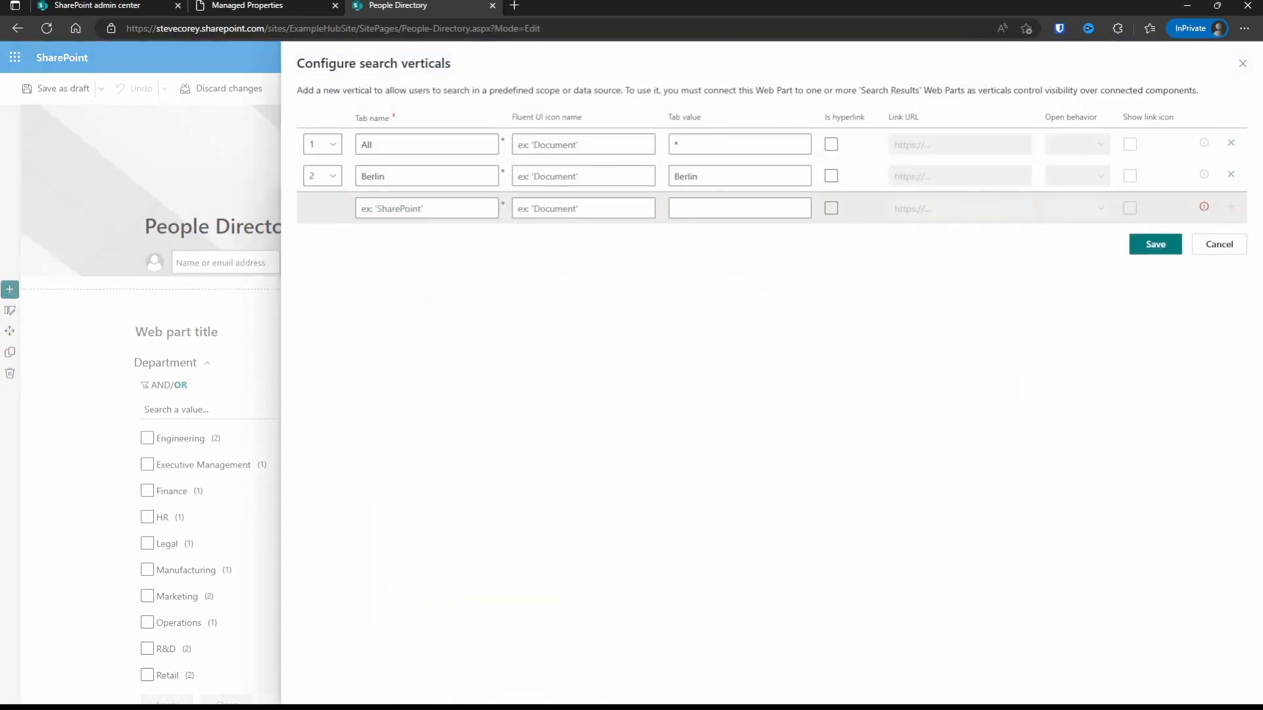
{"action": "left_click", "coordinate": [417, 209]}
{"action": "type", "text": "Helsinki"}
{"action": "key", "text": "ctrl+a"}
{"action": "key", "text": "ctrl+c"}
{"action": "key", "text": "Tab"}
{"action": "key", "text": "Tab"}
{"action": "key", "text": "ctrl+v"}
{"action": "left_click", "coordinate": [1231, 206]}
Step: Add a search vertical with the tab name London and the tab value London
{"action": "left_click", "coordinate": [419, 240]}
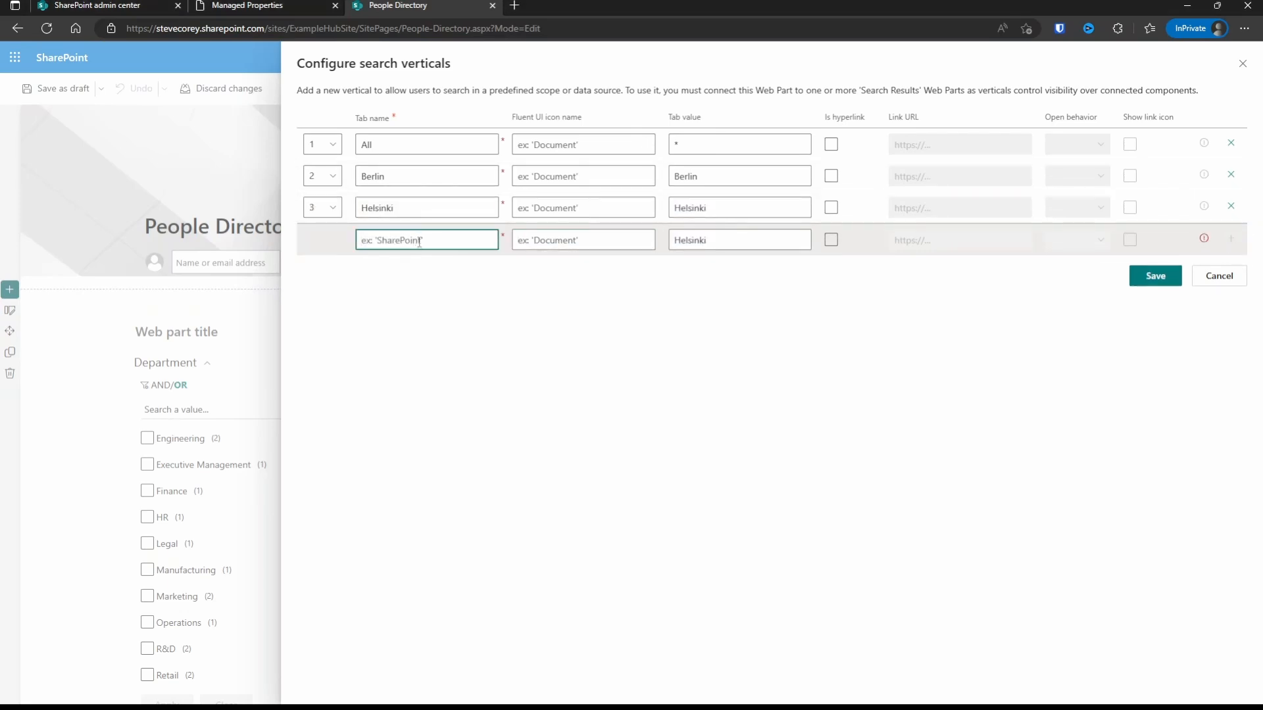
{"action": "type", "text": "London"}
{"action": "key", "text": "Tab"}
{"action": "key", "text": "Tab"}
{"action": "type", "text": "London"}
{"action": "key", "text": "Tab"}
{"action": "key", "text": "Tab"}
{"action": "key", "text": "Return"}
Step: Add a search vertical with the tab name New York and the tab value New York
{"action": "left_click", "coordinate": [443, 272]}
{"action": "type", "text": "New York"}
{"action": "key", "text": "Tab"}
{"action": "key", "text": "Tab"}
{"action": "type", "text": "New York"}
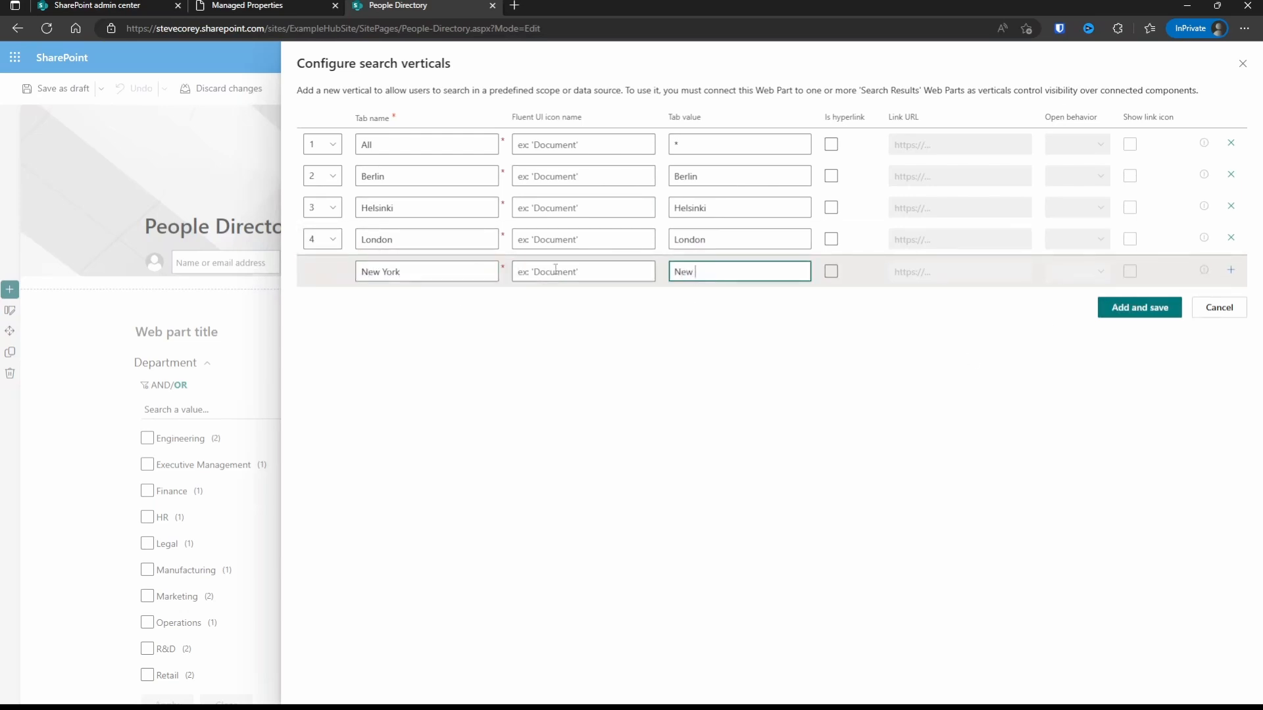
{"action": "left_click", "coordinate": [1232, 273]}
Step: Add a search vertical with the tab name Paris and the tab value Paris
{"action": "left_click", "coordinate": [420, 303]}
{"action": "type", "text": "Paris"}
{"action": "key", "text": "Tab"}
{"action": "key", "text": "Tab"}
{"action": "type", "text": "Parid"}
{"action": "key", "text": "BackSpace"}
{"action": "type", "text": "s"}
{"action": "left_click", "coordinate": [1231, 301]}
Step: Add a search vertical with the tab name and tab value Stockholm, and save the verticals configuration
{"action": "left_click", "coordinate": [436, 335]}
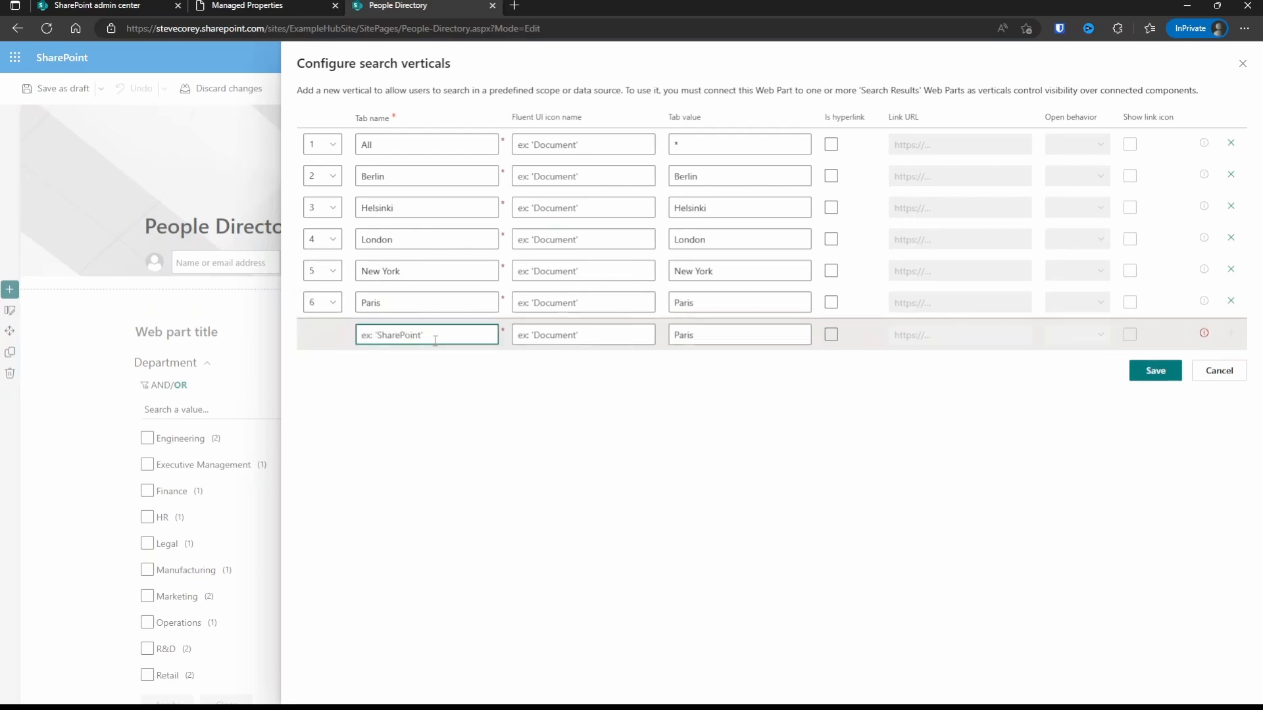
{"action": "type", "text": "Stockholm"}
{"action": "key", "text": "ctrl+a"}
{"action": "key", "text": "ctrl+c"}
{"action": "key", "text": "Tab"}
{"action": "key", "text": "Tab"}
{"action": "key", "text": "ctrl+v"}
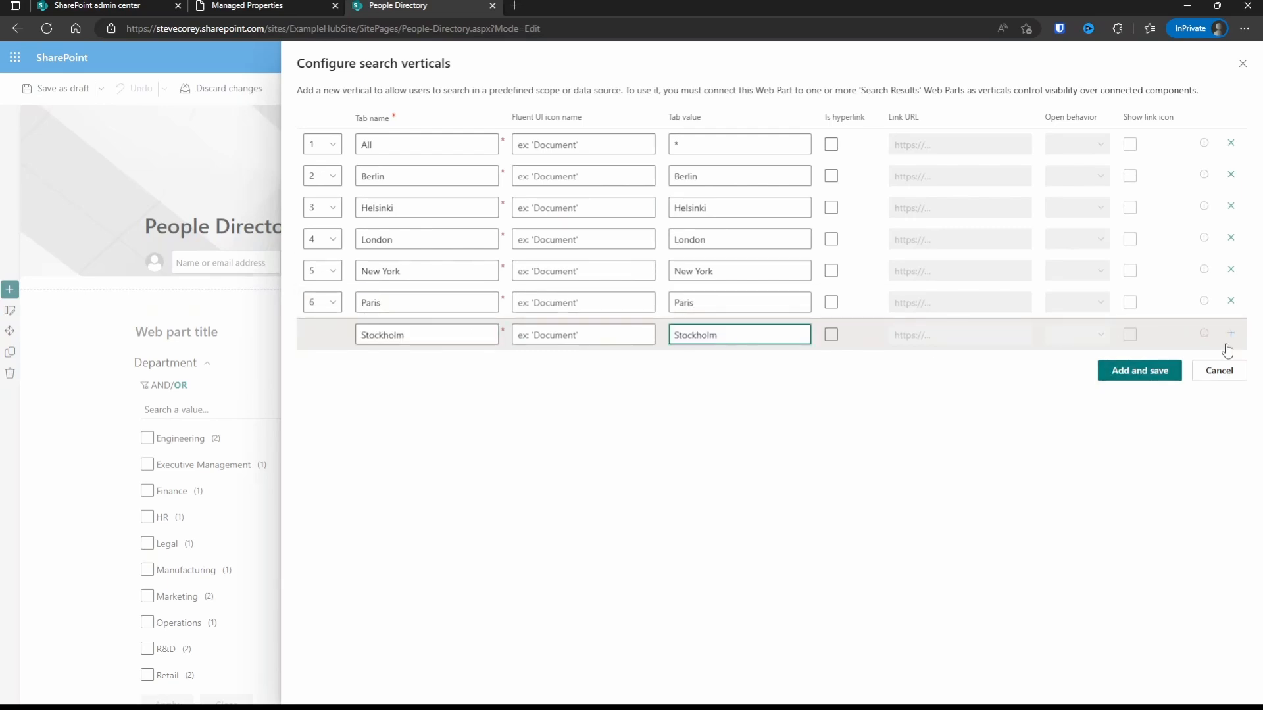
{"action": "left_click", "coordinate": [1151, 370]}
{"action": "left_click", "coordinate": [1151, 404]}
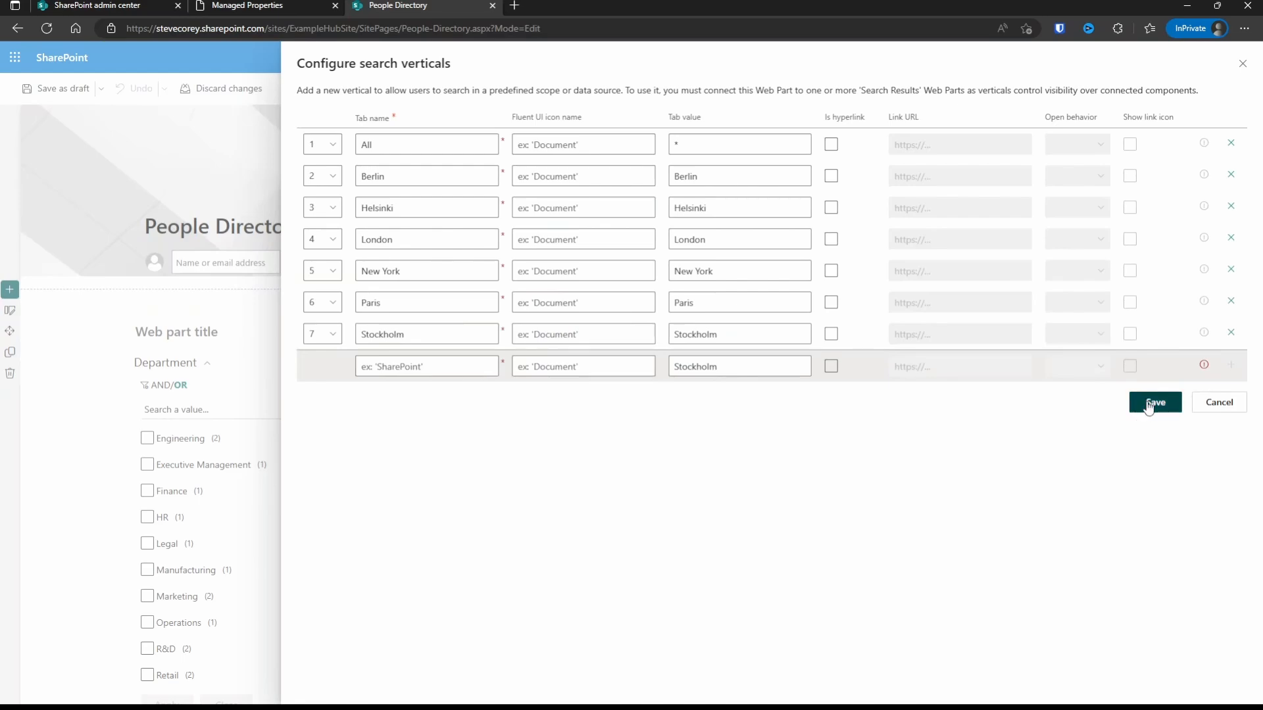
Step: Republish the page and check the people results under the London, New York, Paris, Stockholm and Berlin verticals
{"action": "left_click", "coordinate": [955, 90]}
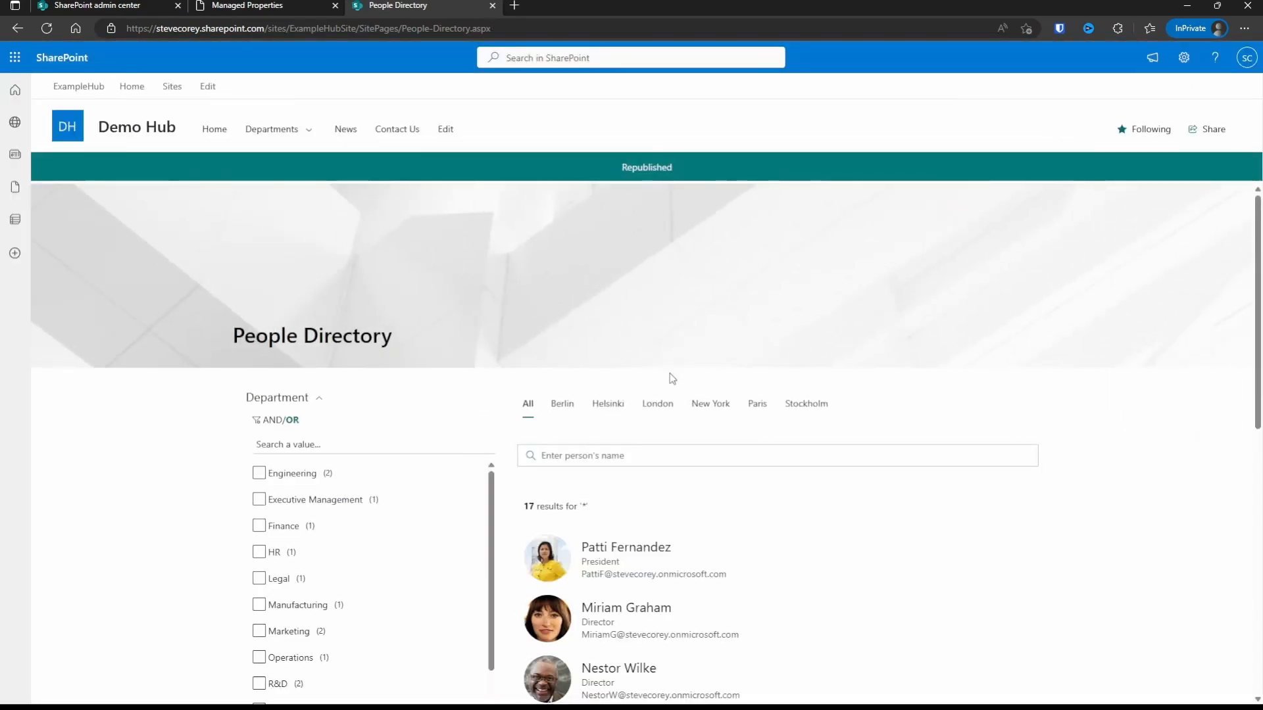
{"action": "left_click", "coordinate": [671, 412]}
{"action": "left_click", "coordinate": [712, 411]}
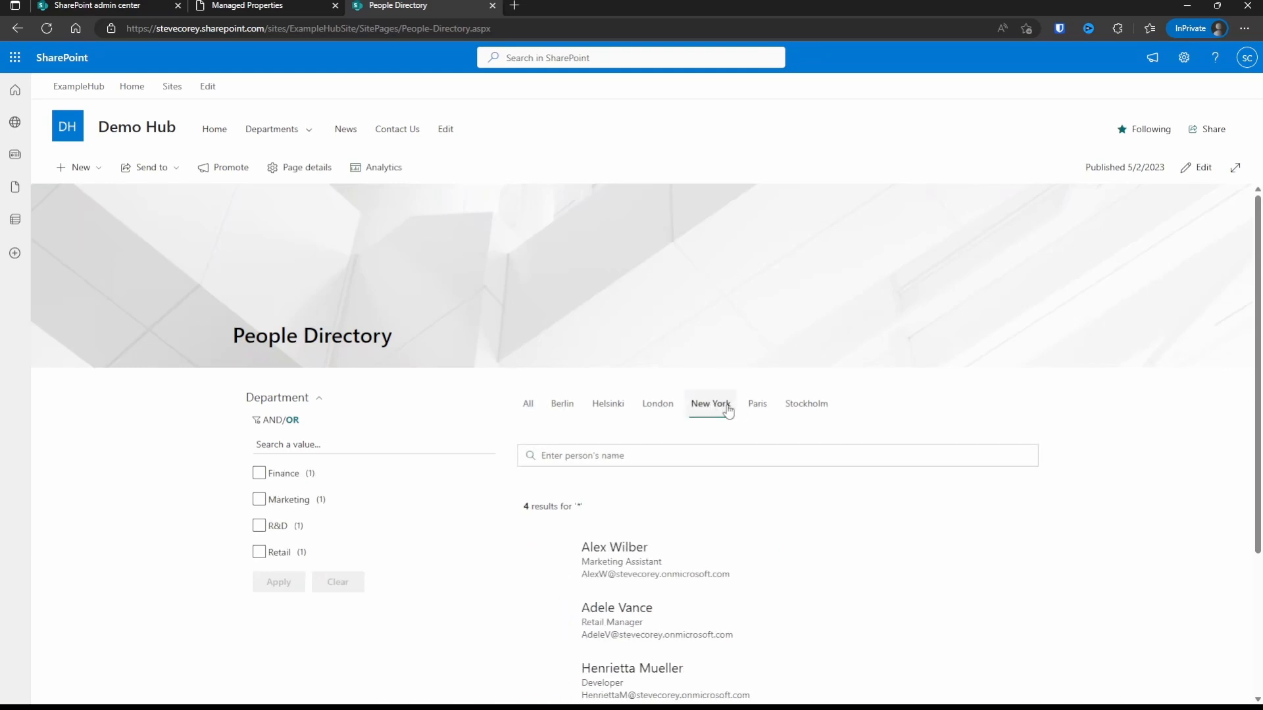
{"action": "left_click", "coordinate": [758, 409]}
{"action": "left_click", "coordinate": [810, 406]}
{"action": "left_click", "coordinate": [563, 407]}
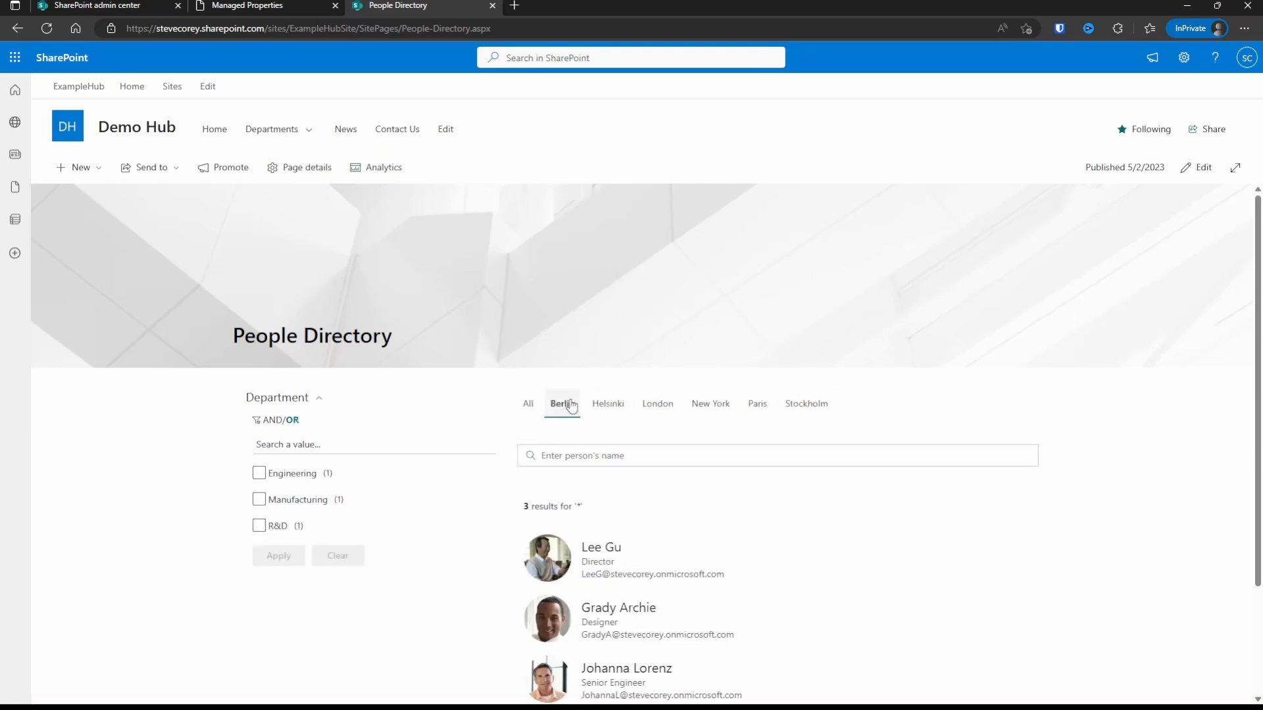
Step: Edit the page and examine the Search Verticals web part's query string parameter that selects the default vertical tab
{"action": "left_click", "coordinate": [1197, 168]}
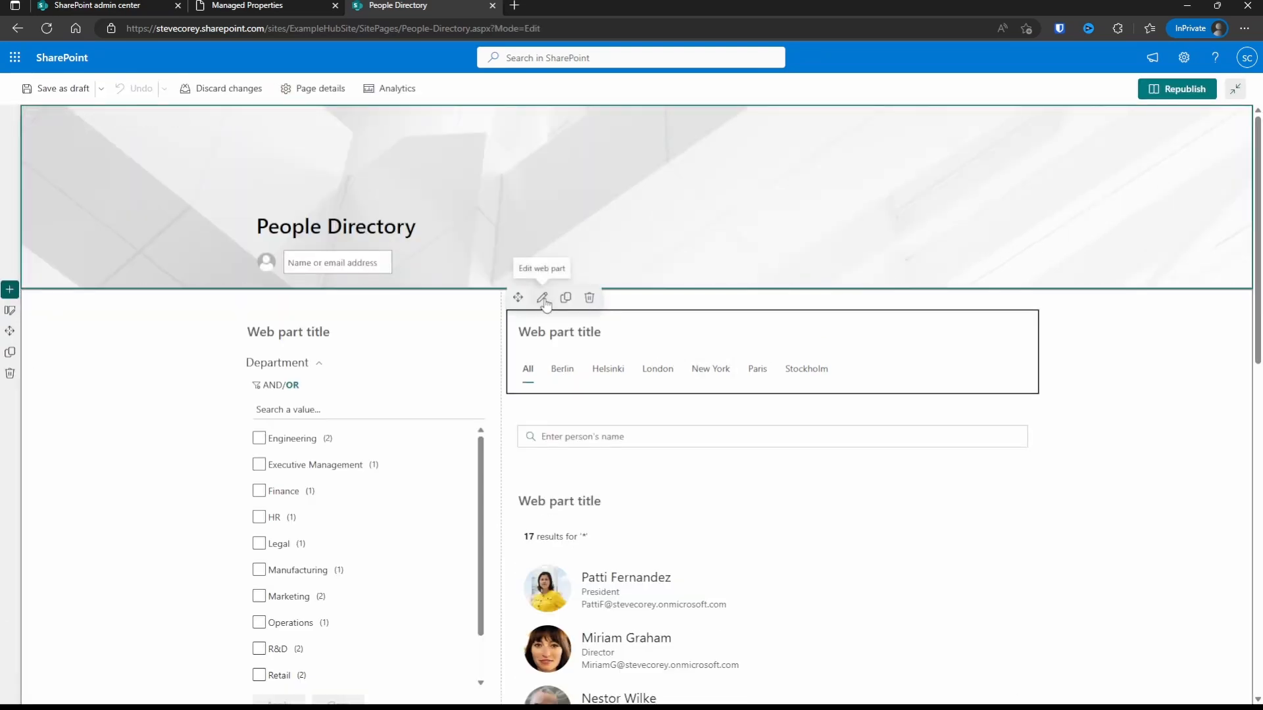
{"action": "left_click", "coordinate": [543, 299]}
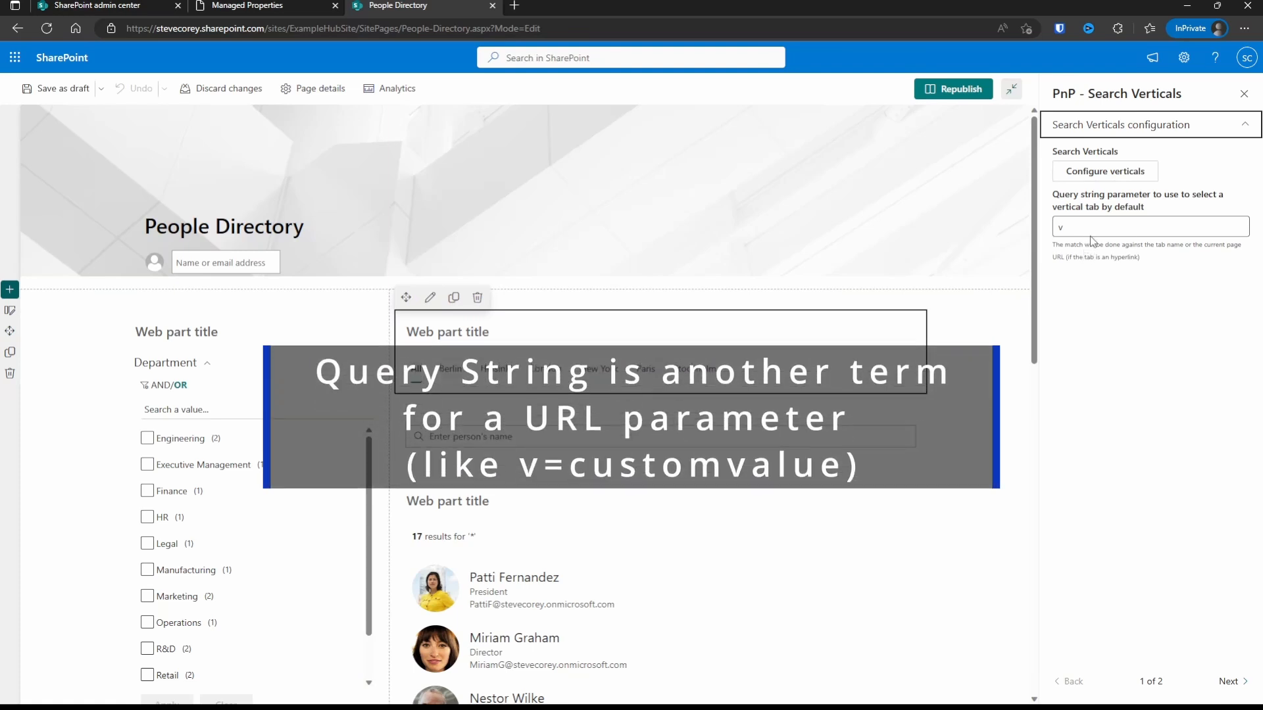
{"action": "left_click", "coordinate": [1094, 228]}
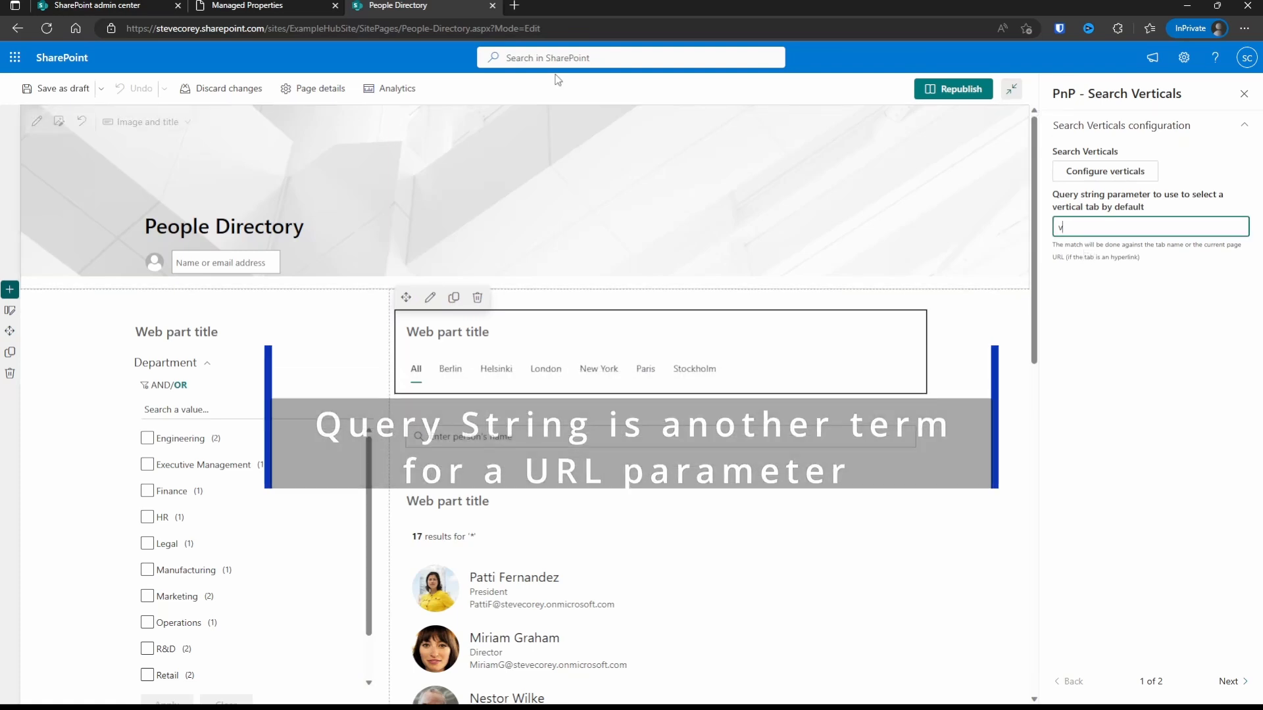
Step: Copy the People Directory page's address into a new browser tab
{"action": "left_click", "coordinate": [508, 28]}
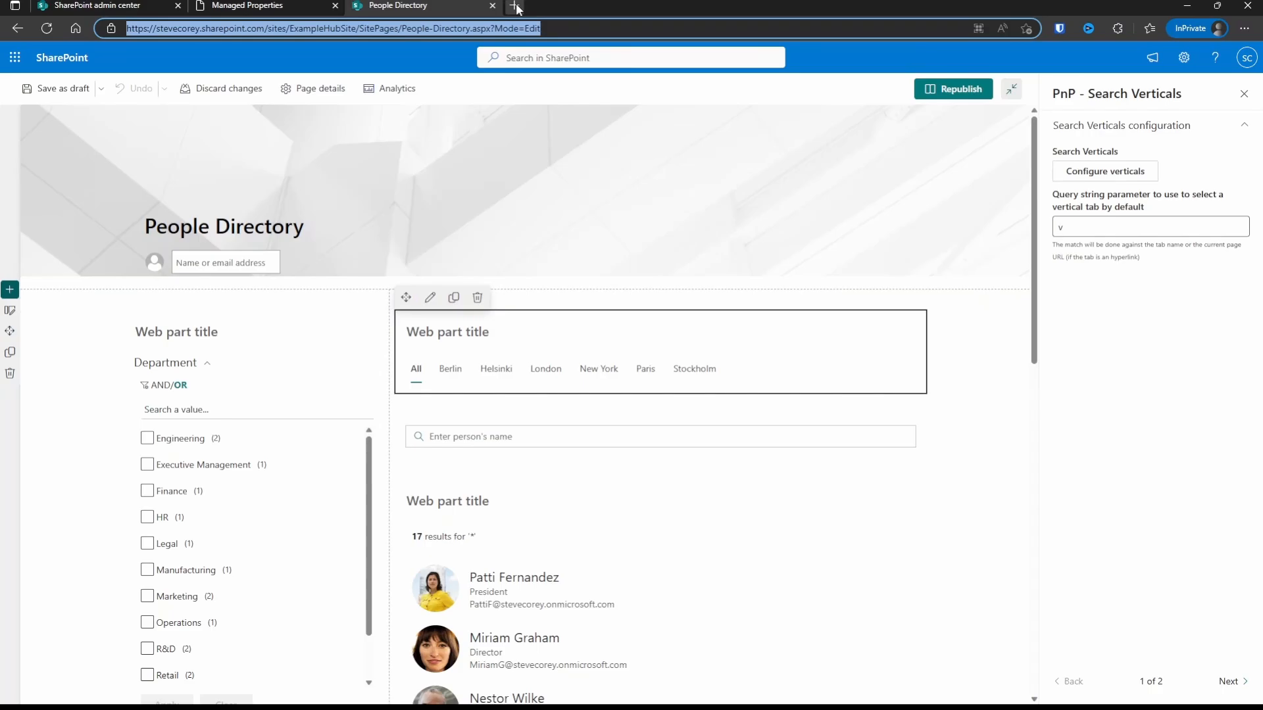
{"action": "left_click", "coordinate": [516, 8]}
{"action": "key", "text": "ctrl+v"}
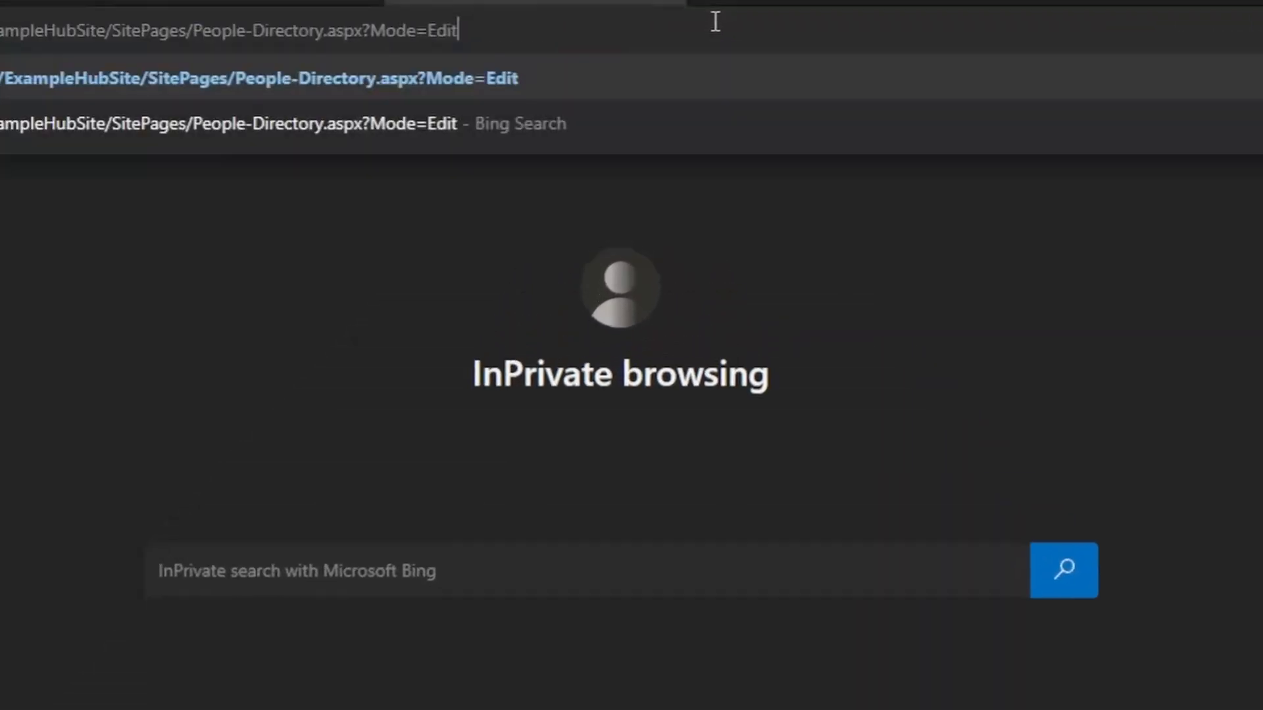
Step: Replace Mode=Edit in the copied address with v=London and load the page
{"action": "key", "text": "shift+Left"}
{"action": "key", "text": "shift+Left"}
{"action": "key", "text": "shift+Left"}
{"action": "key", "text": "shift+Left"}
{"action": "key", "text": "shift+Left"}
{"action": "key", "text": "shift+Left"}
{"action": "key", "text": "shift+Left"}
{"action": "key", "text": "shift+Left"}
{"action": "key", "text": "shift+Left"}
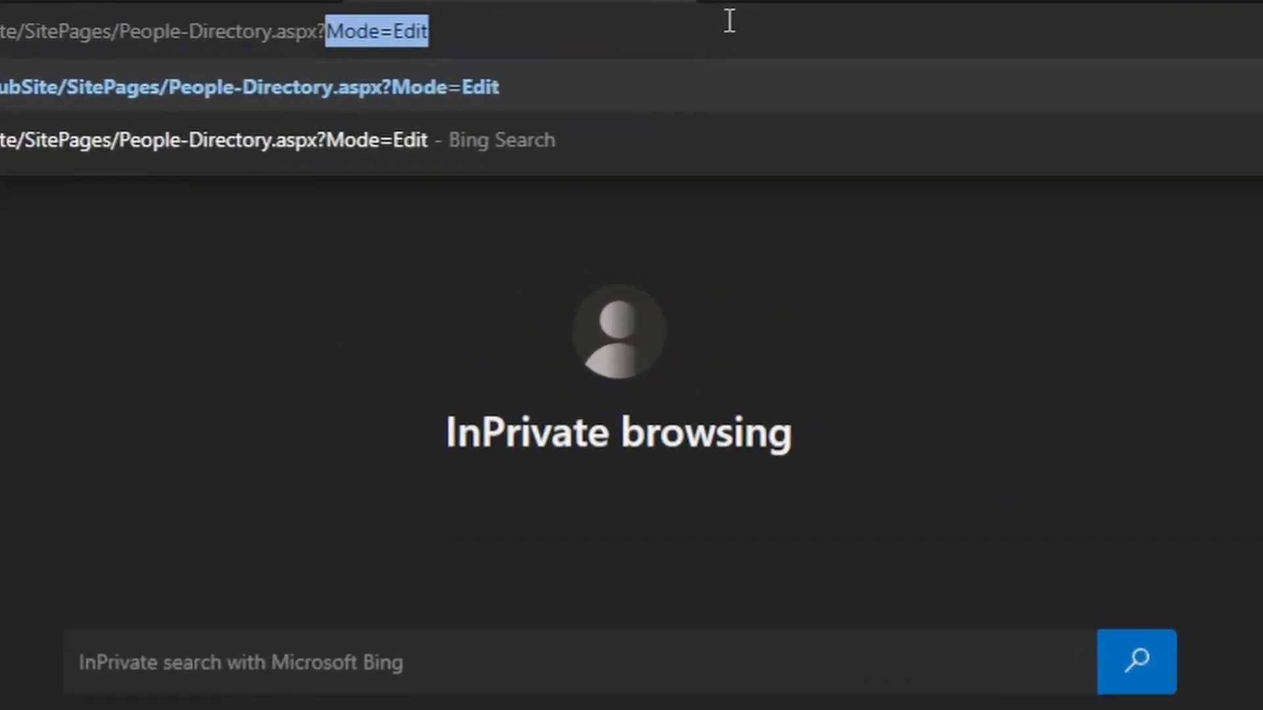
{"action": "type", "text": "v"}
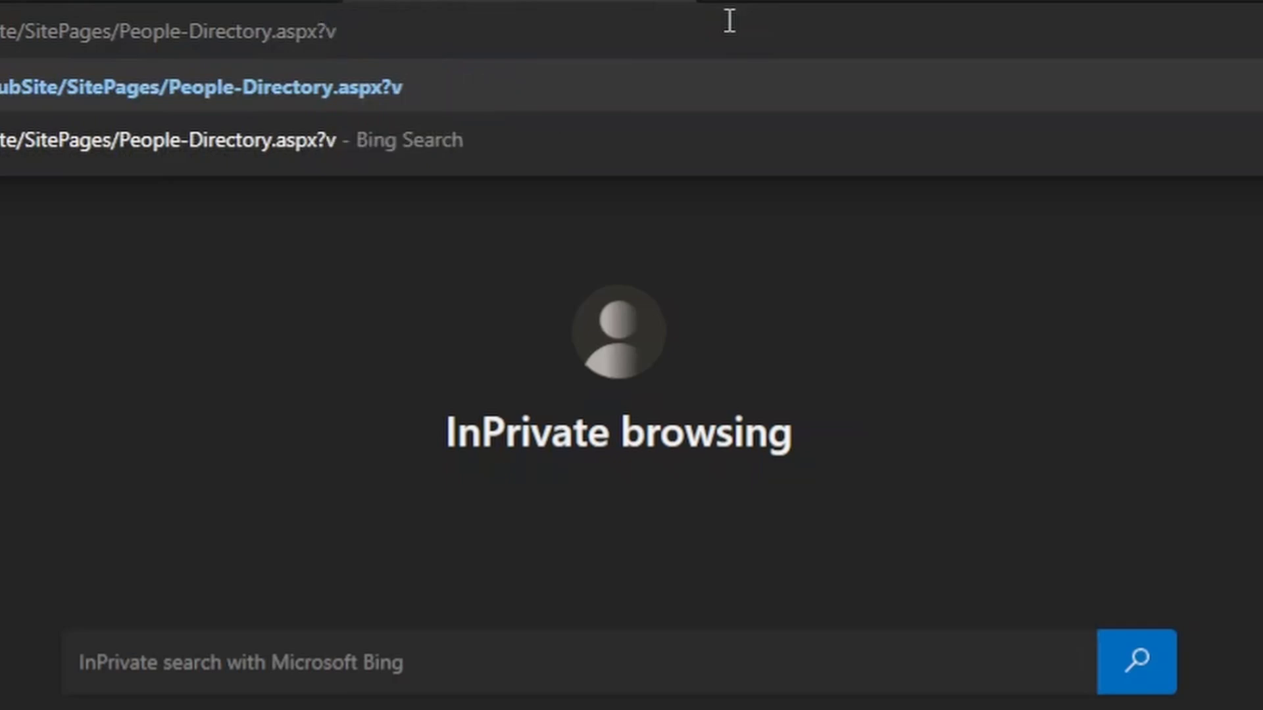
{"action": "type", "text": "="}
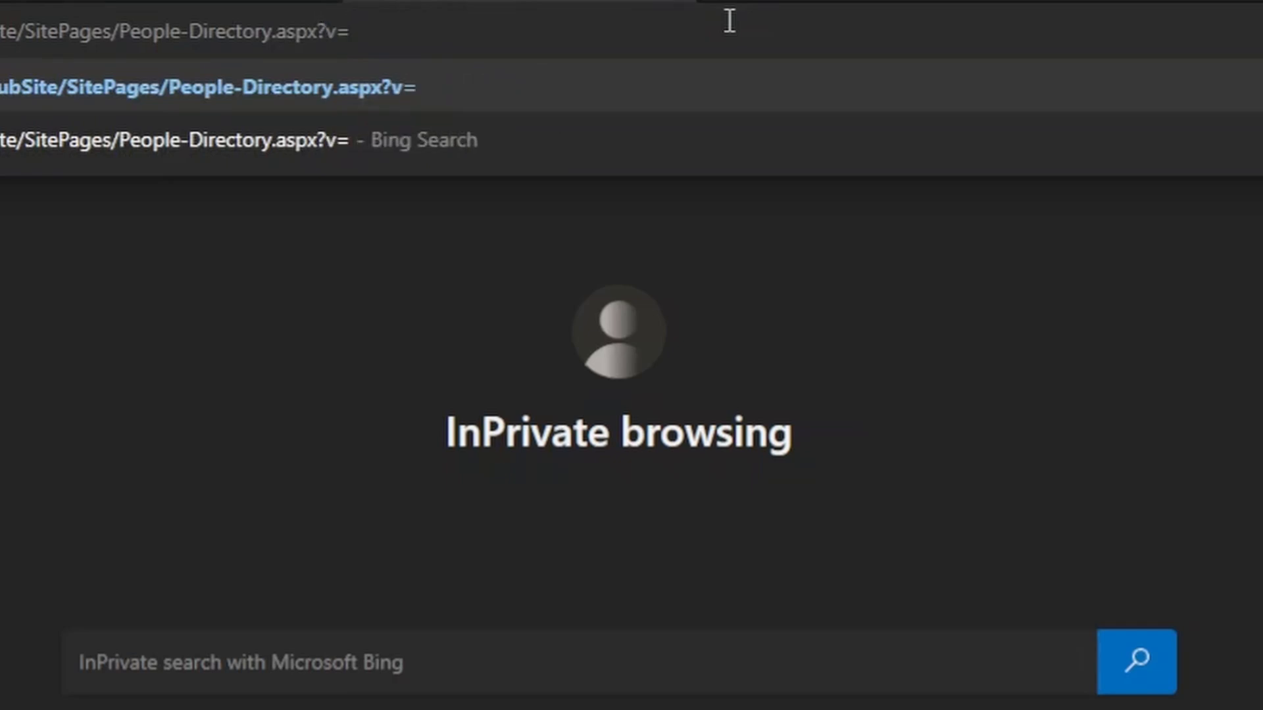
{"action": "type", "text": "London"}
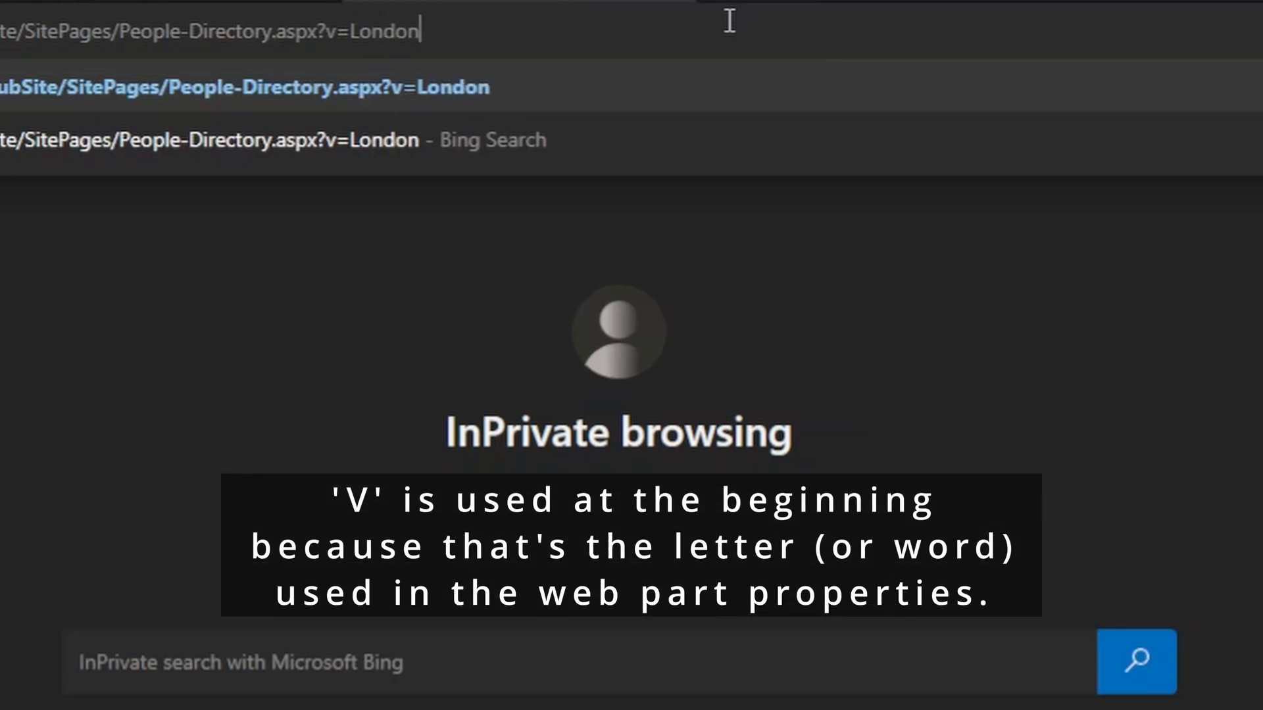
{"action": "key", "text": "Return"}
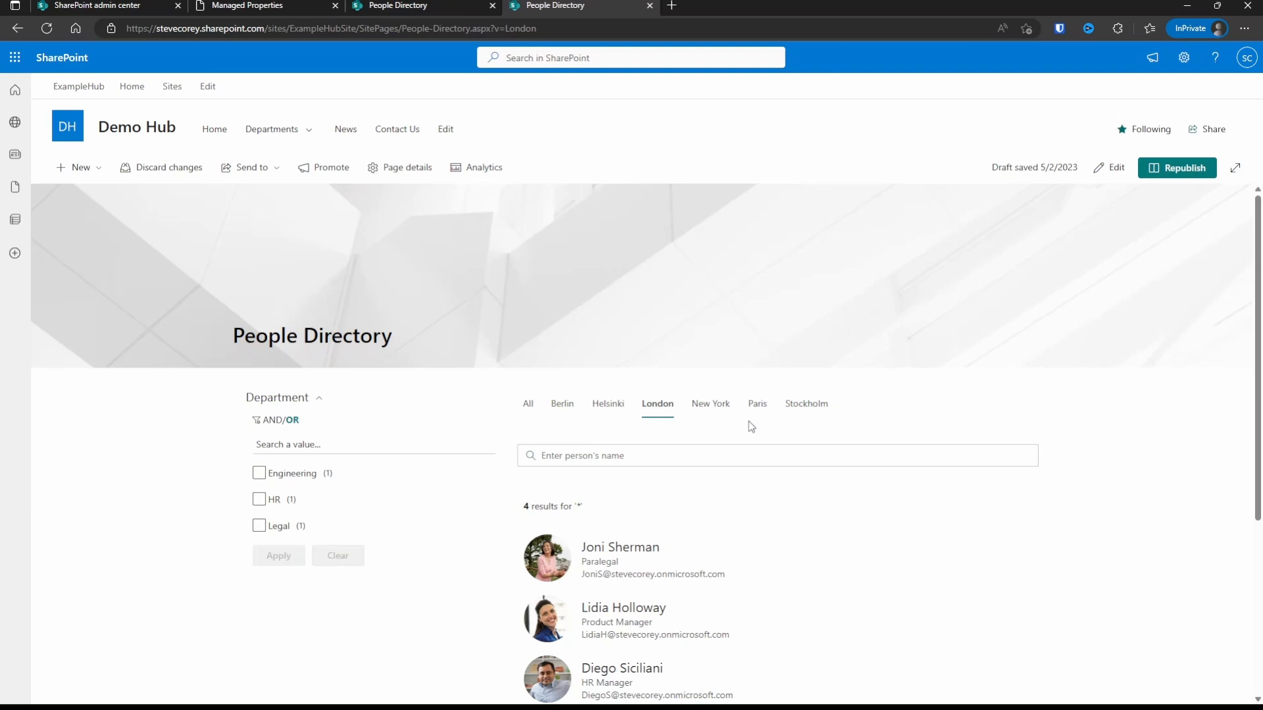
Step: Try the All vertical, load the People Directory with v=Paris in its address, and review the people listed
{"action": "scroll", "coordinate": [752, 428], "scroll_direction": "down", "scroll_amount": 1}
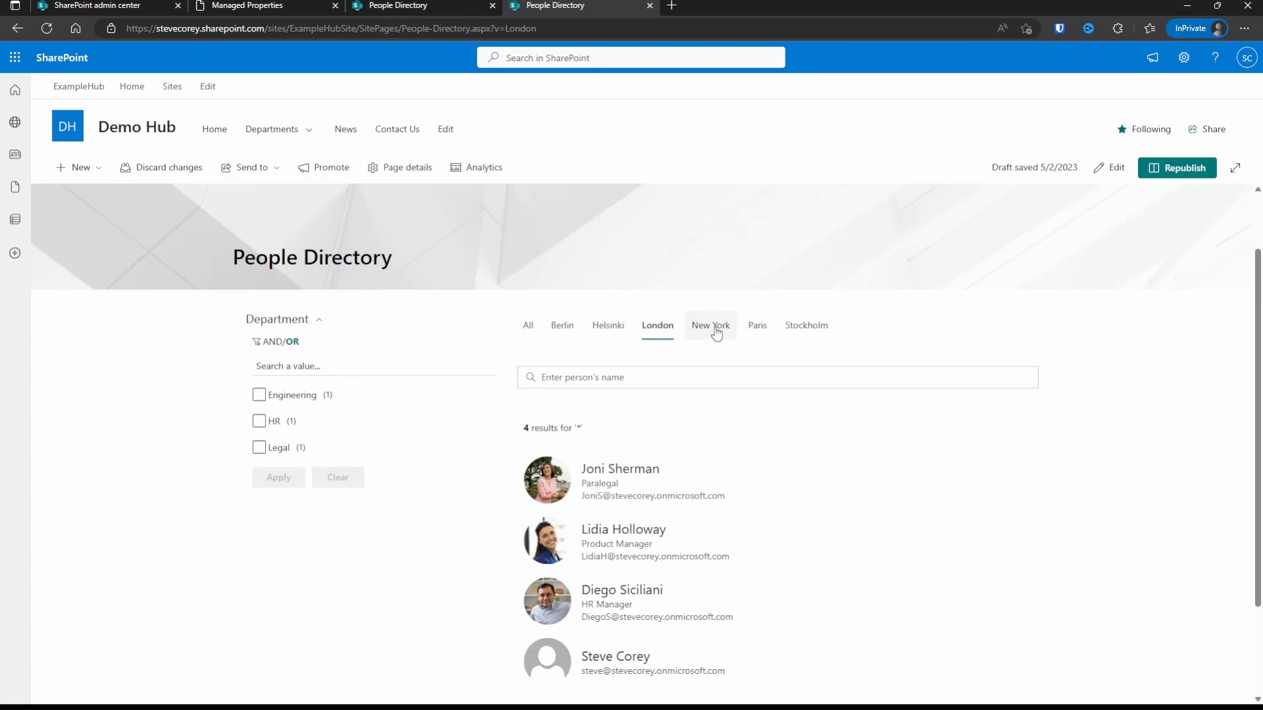
{"action": "left_click", "coordinate": [528, 325]}
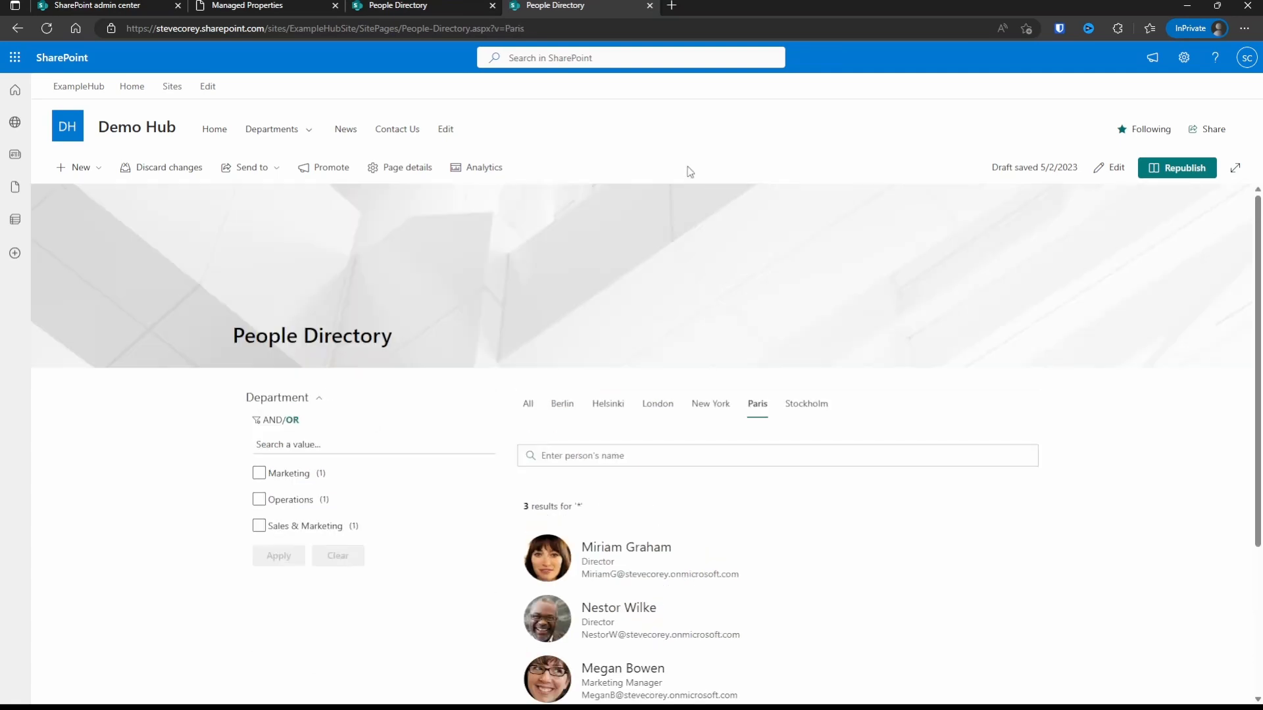
{"action": "scroll", "coordinate": [672, 272], "scroll_direction": "down", "scroll_amount": 1}
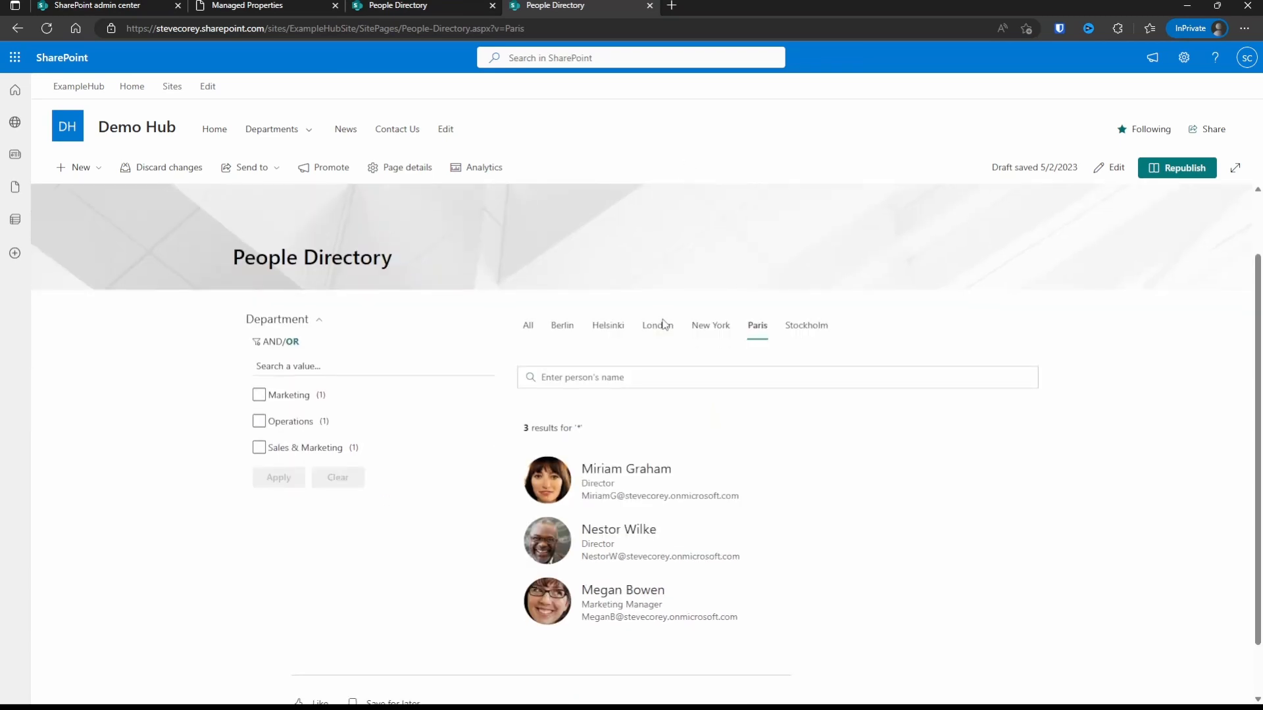
{"action": "left_click", "coordinate": [556, 26]}
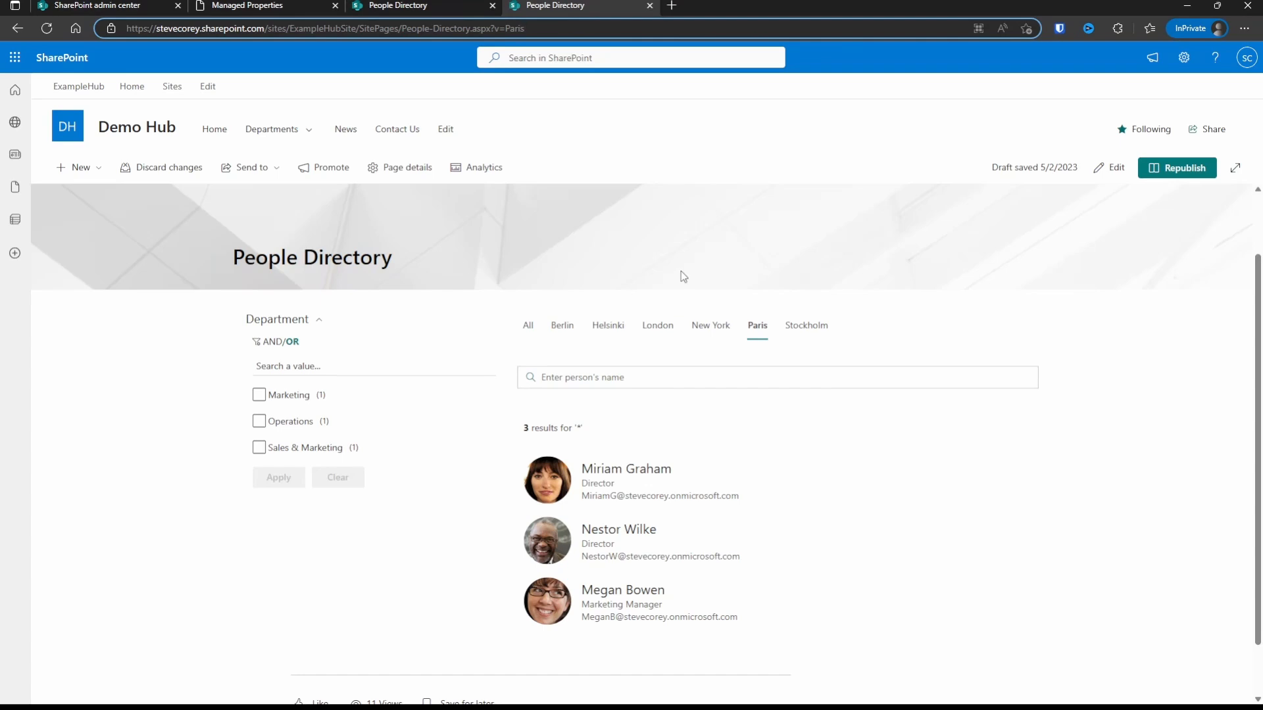
{"action": "left_click", "coordinate": [763, 484]}
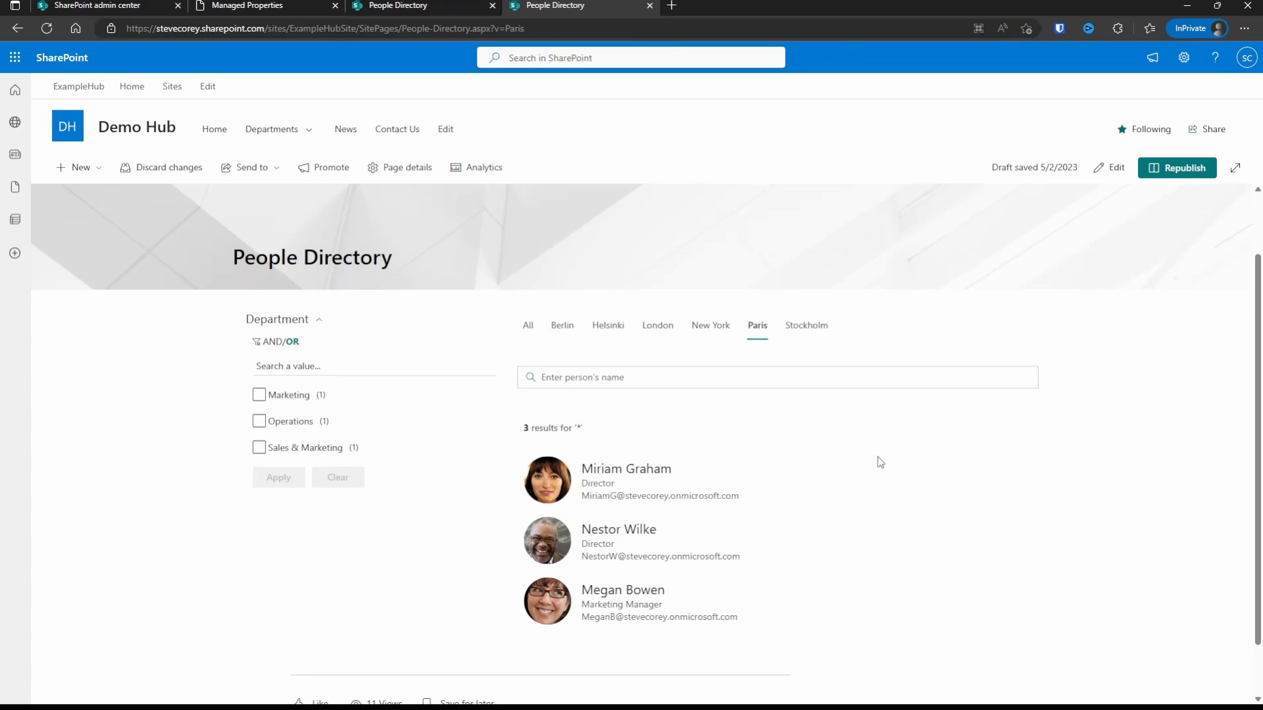